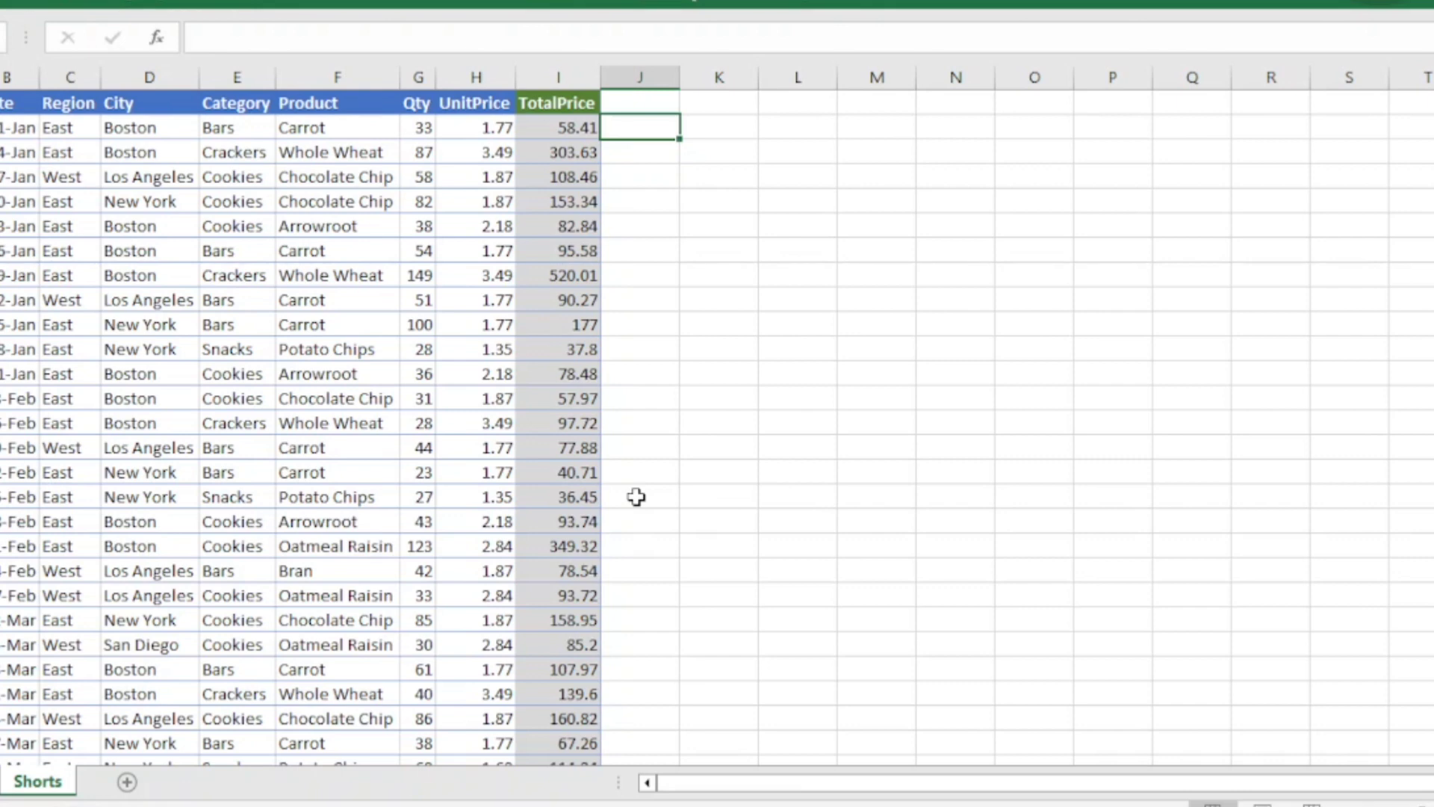
Enter the column header IF in cell J1, next to TotalPrice.
{"action": "key", "text": "Up"}
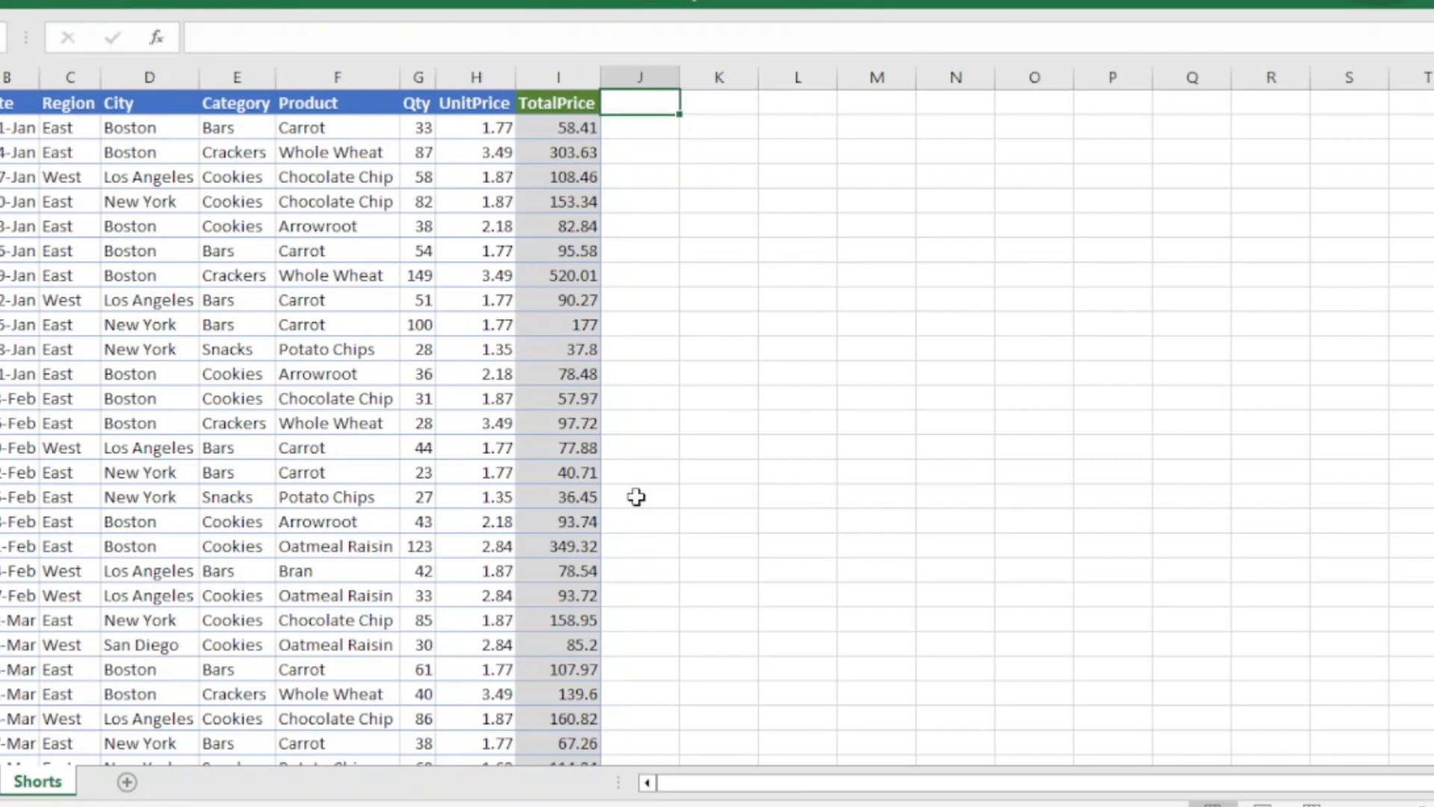
{"action": "type", "text": "IF"}
{"action": "key", "text": "Return"}
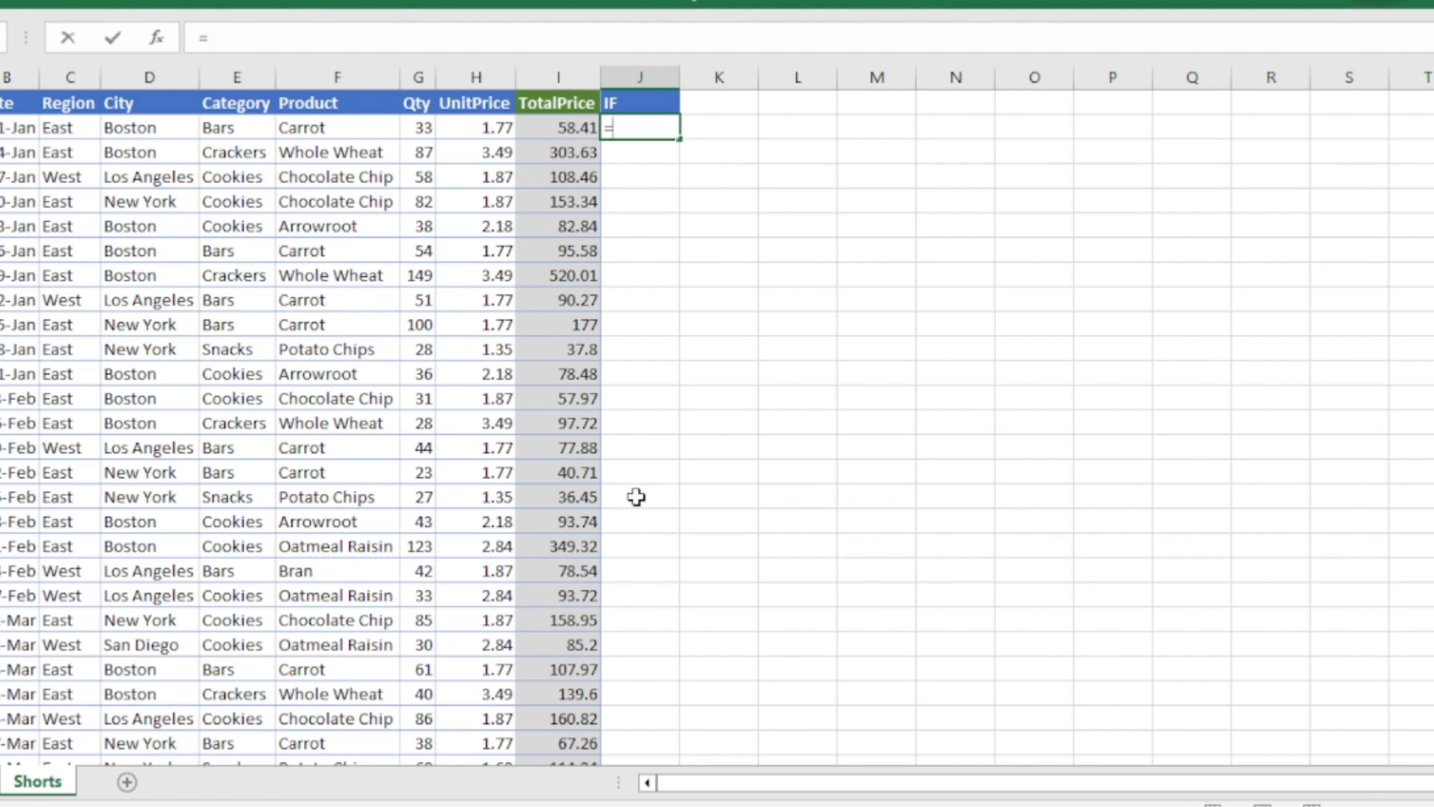
Start an IF formula in cell J2 with the whole Category column as an absolute reference, $E:$E, in the logical test.
{"action": "type", "text": "=if"}
{"action": "key", "text": "Tab"}
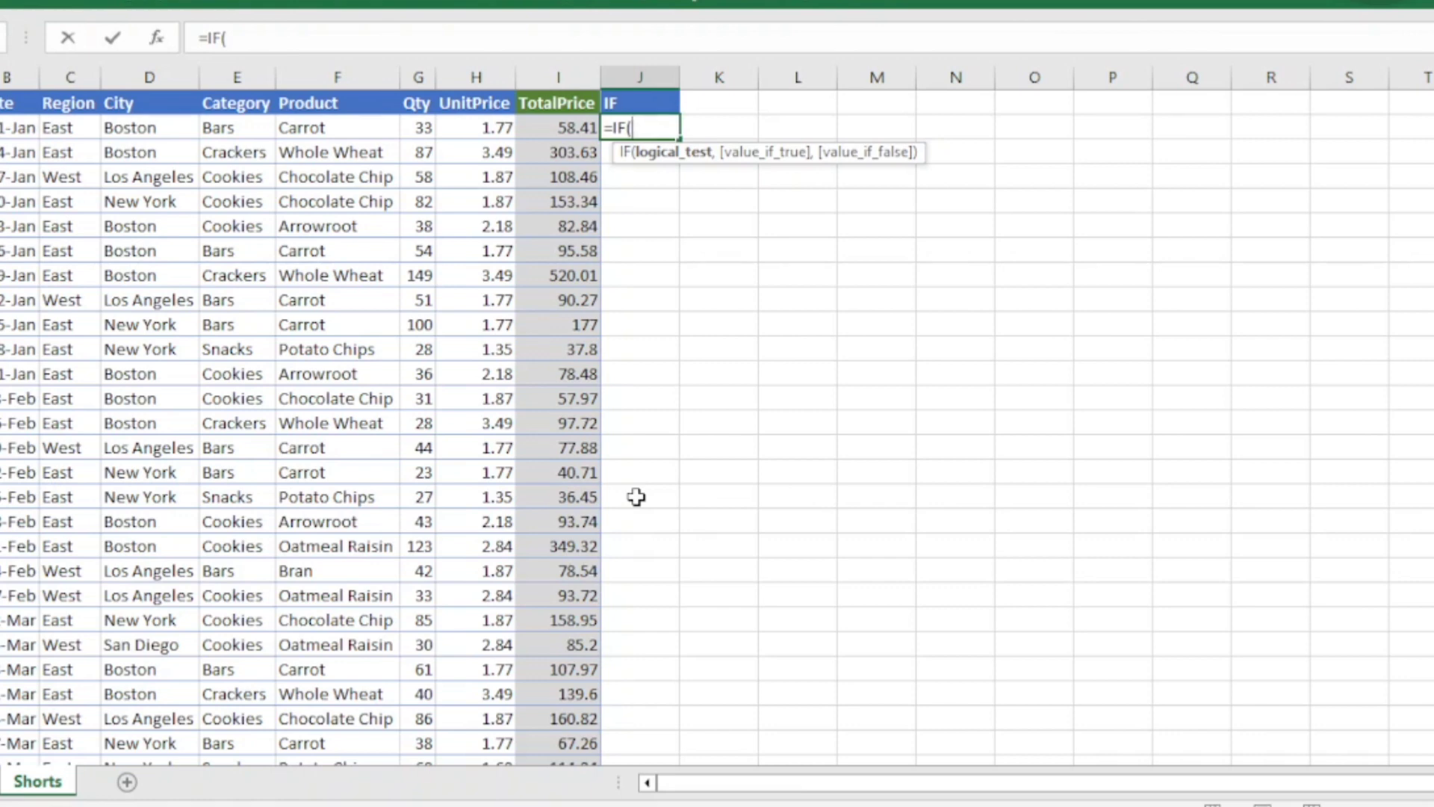
{"action": "key", "text": "Left"}
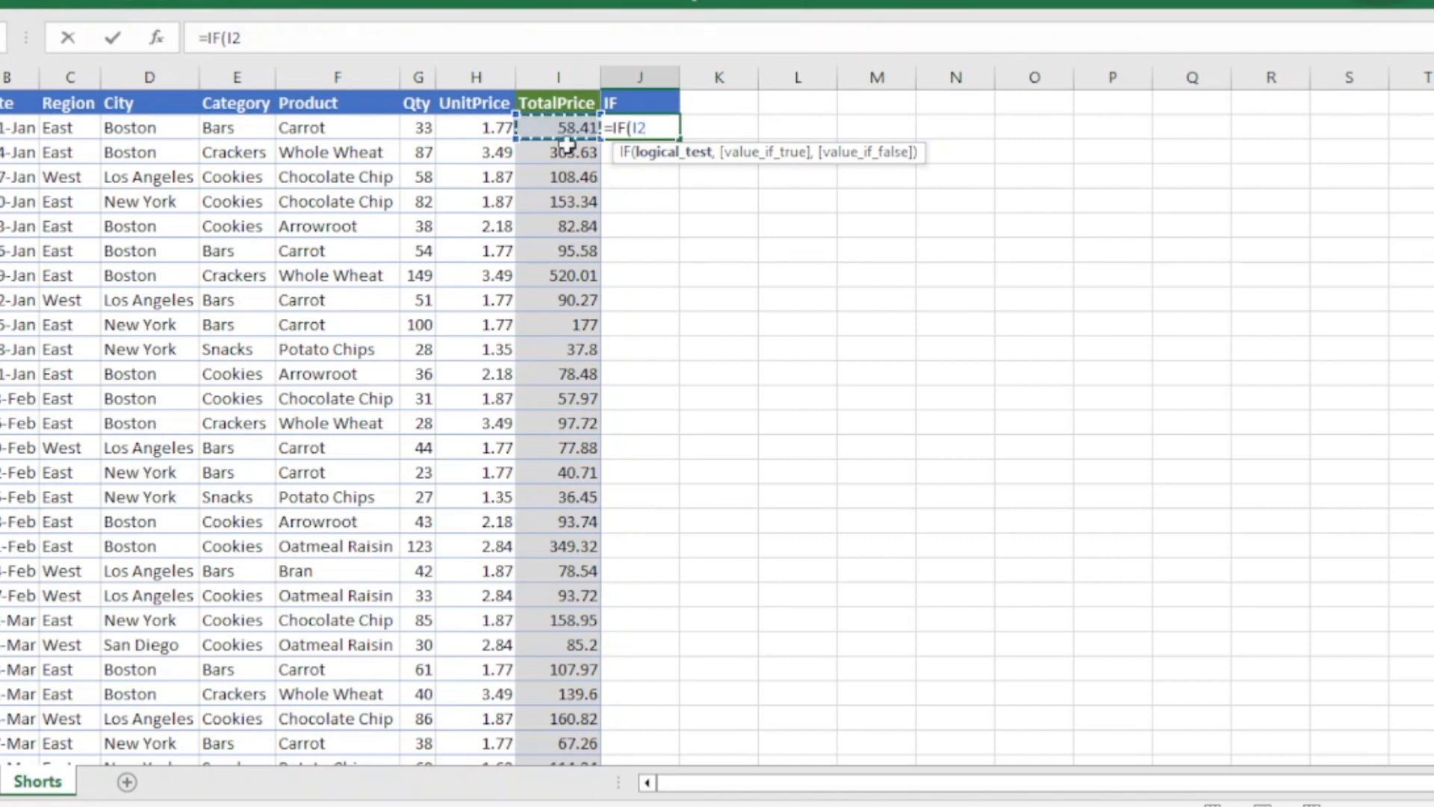
{"action": "key", "text": "ctrl+Left"}
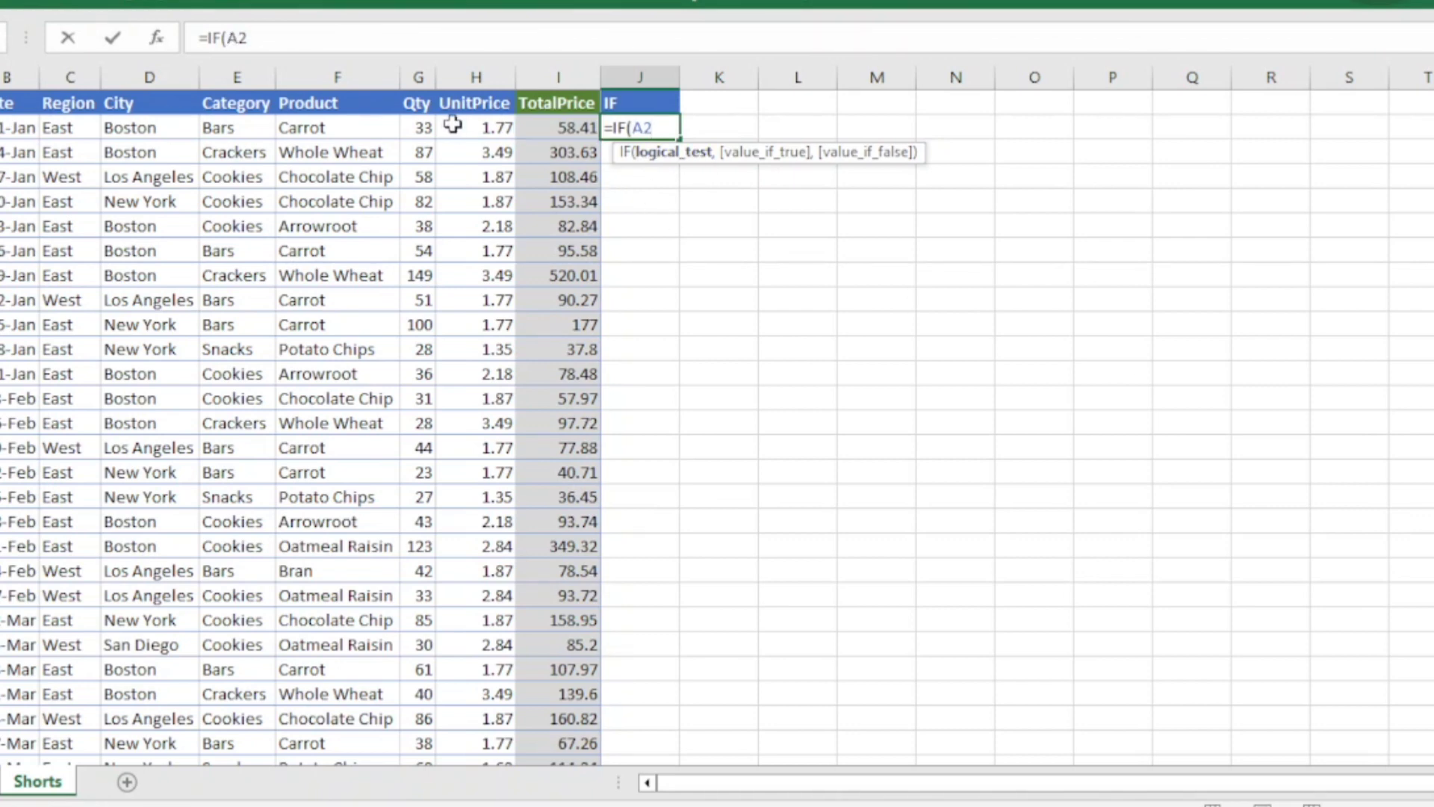
{"action": "key", "text": "Right"}
{"action": "key", "text": "Right"}
{"action": "key", "text": "Right"}
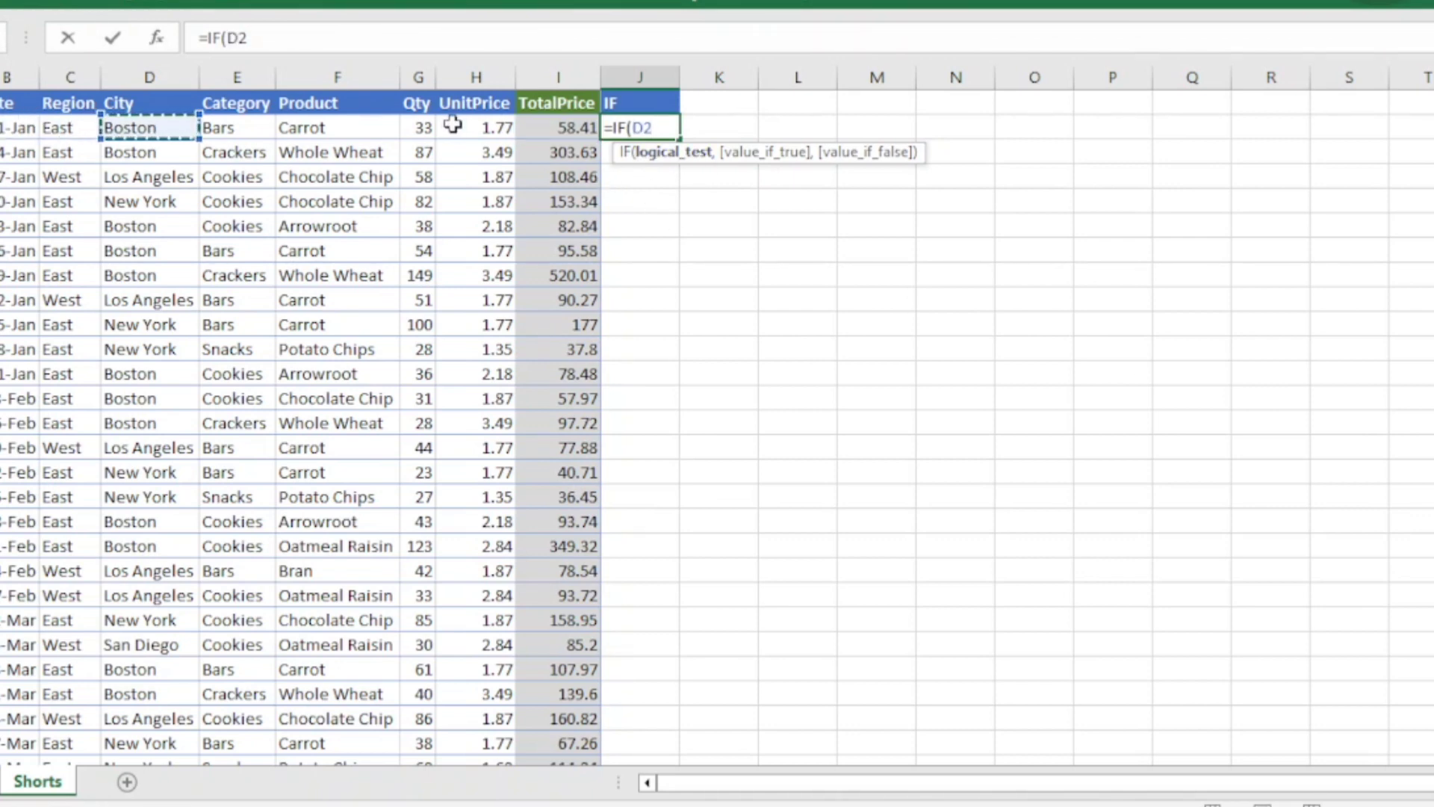
{"action": "key", "text": "Up"}
{"action": "key", "text": "Right"}
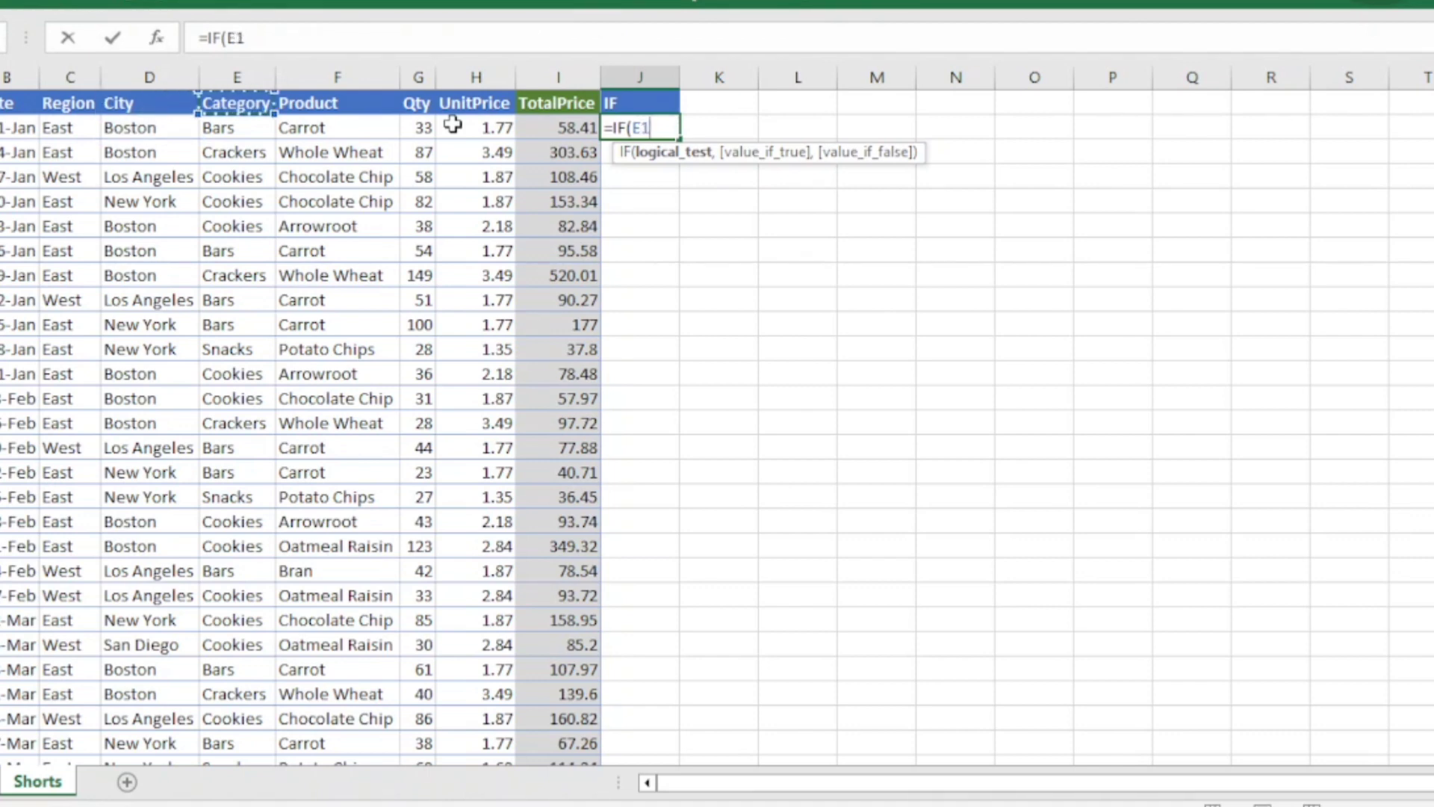
{"action": "key", "text": "ctrl+space"}
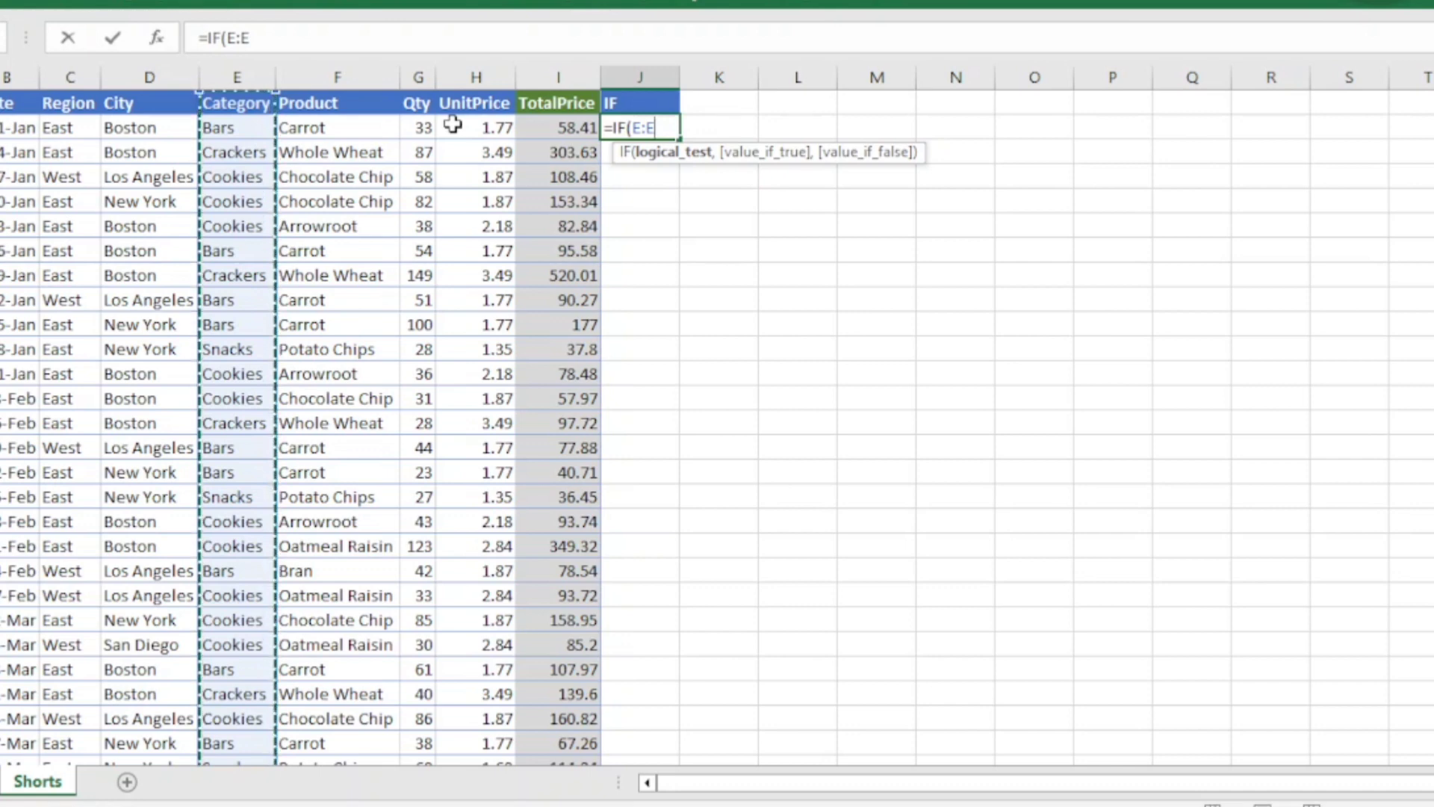
{"action": "key", "text": "F4"}
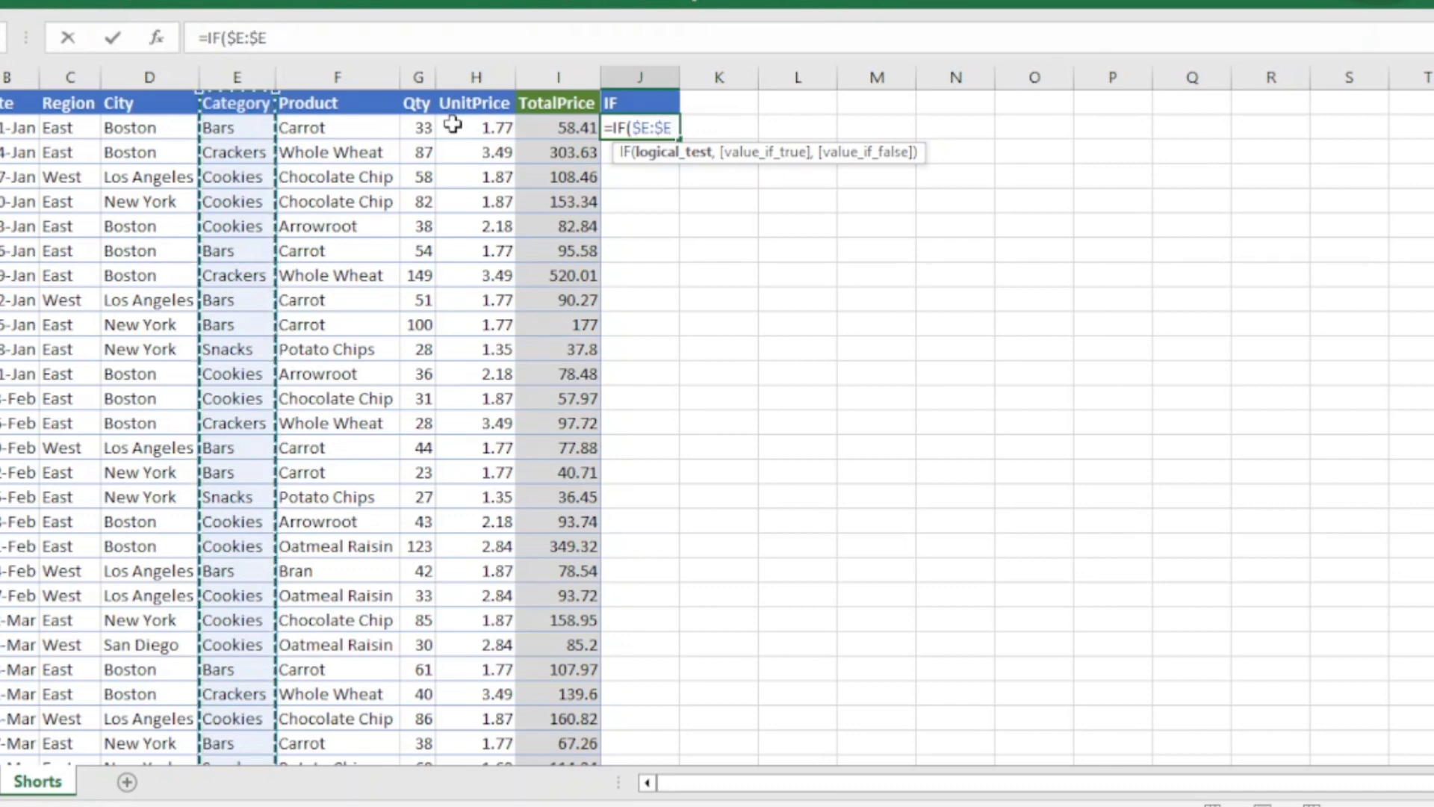
Complete the logical test by comparing the Category column with the text "GokulTech".
{"action": "type", "text": "="}
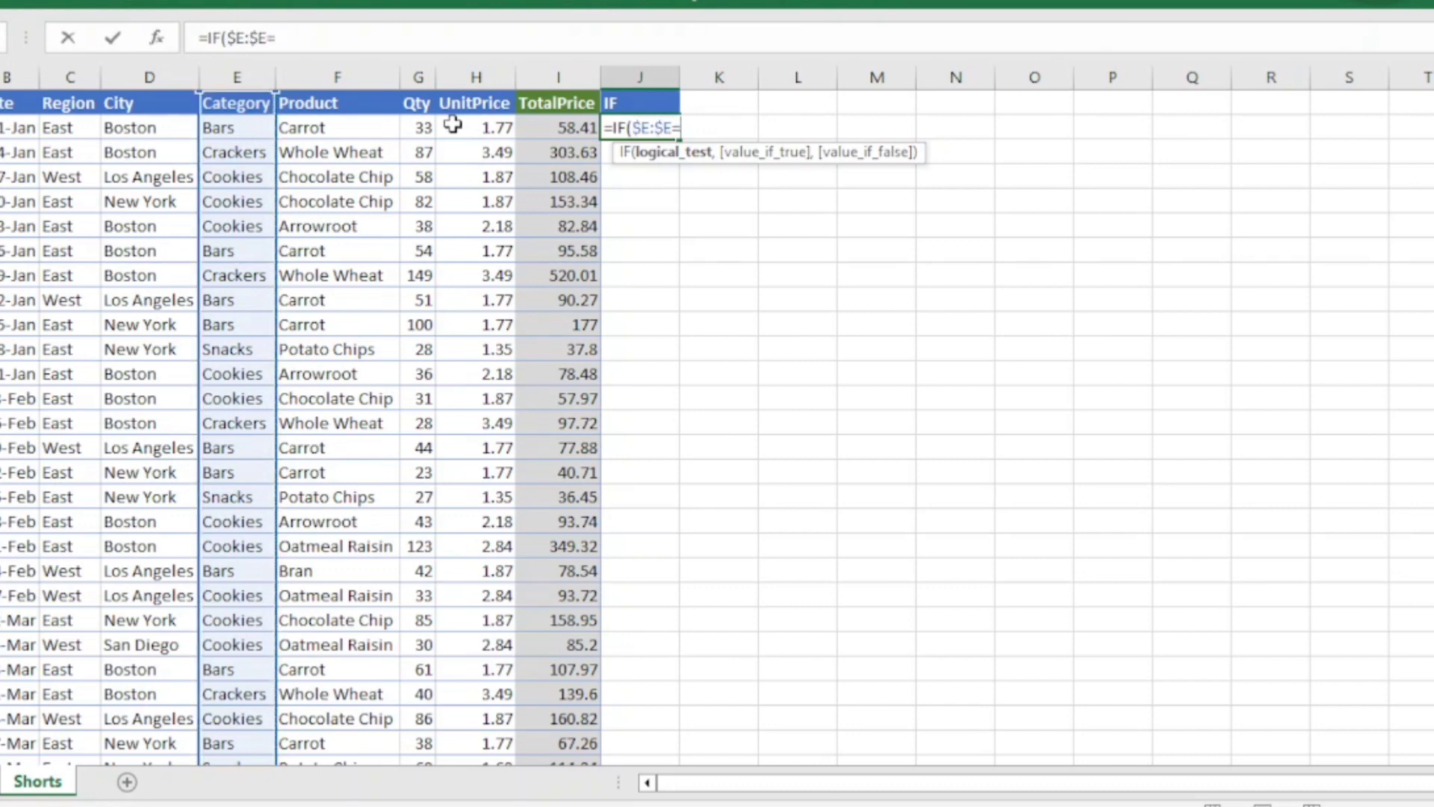
{"action": "type", "text": "\"GokulTech"}
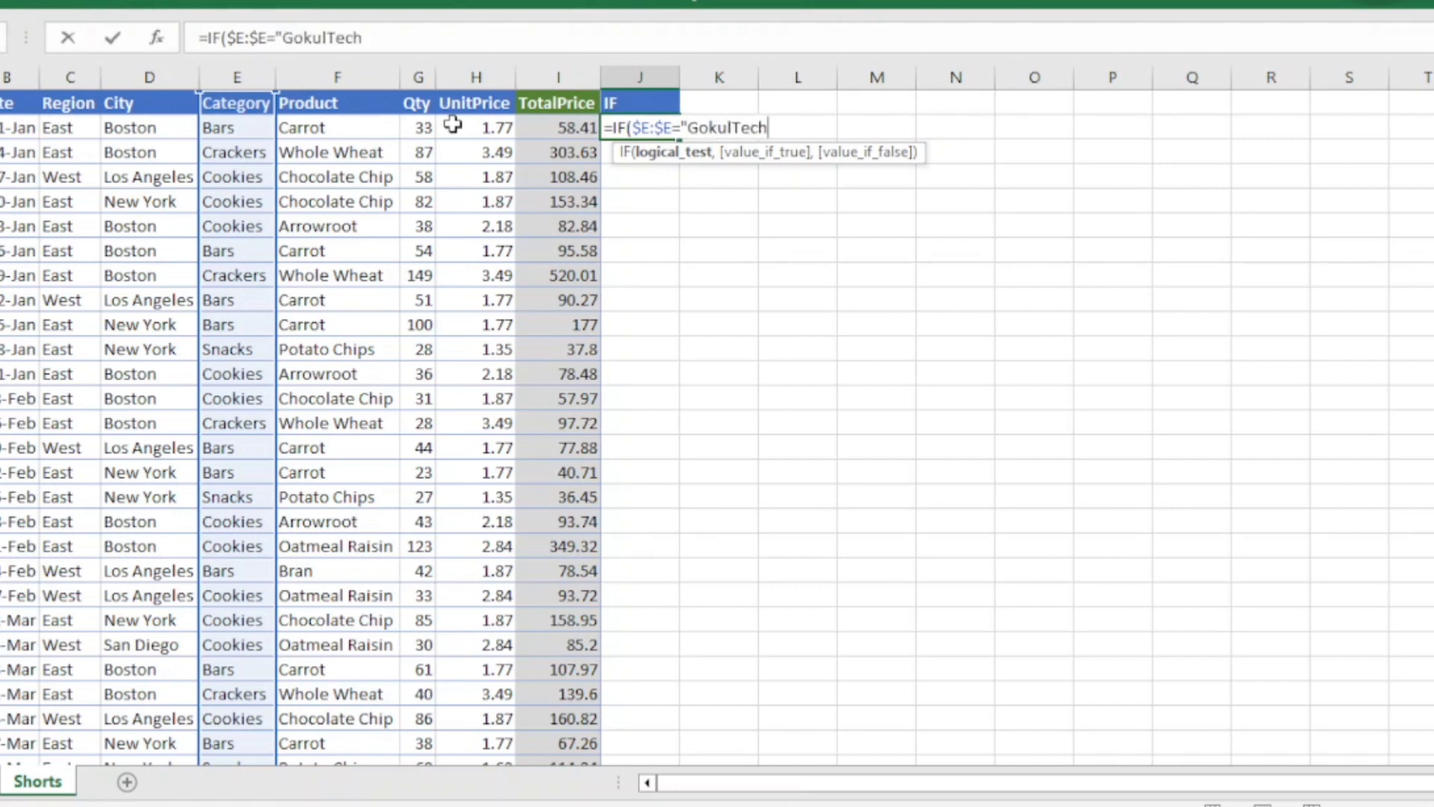
{"action": "type", "text": "\","}
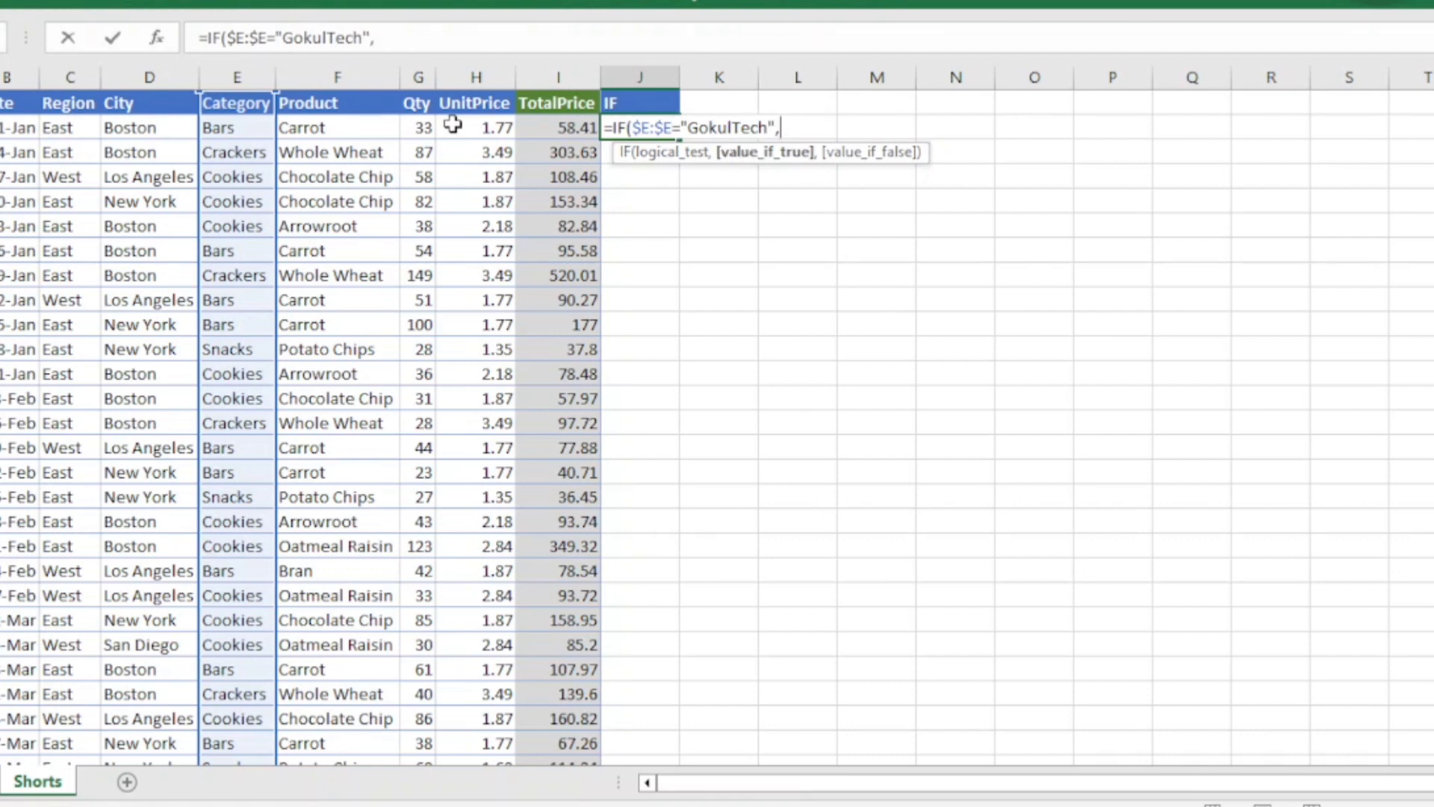
Finish the IF formula with "Category Available" as the true result and "Not Listed" as the false result.
{"action": "type", "text": "\"Category"}
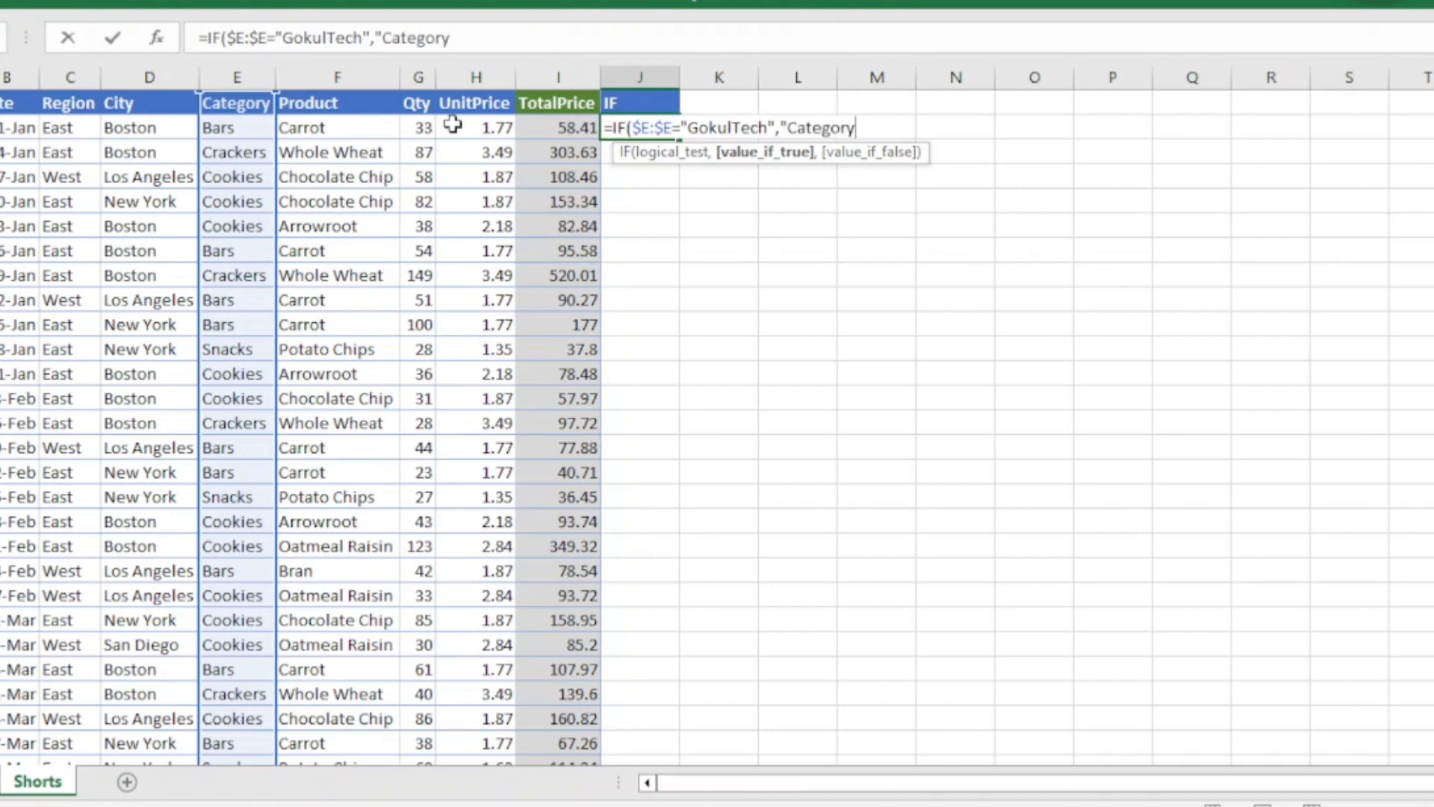
{"action": "type", "text": " Availabe"}
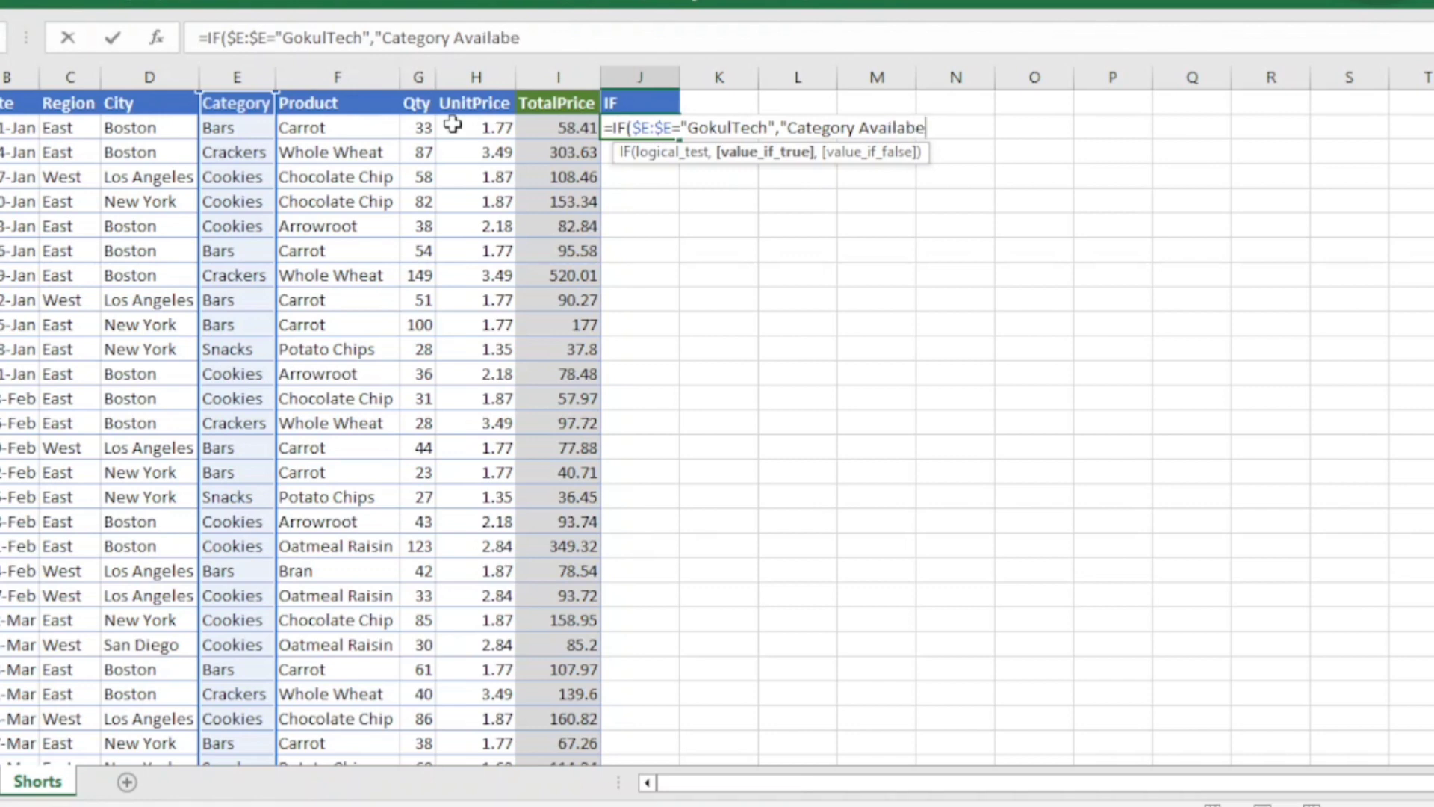
{"action": "key", "text": "BackSpace"}
{"action": "type", "text": "le\","}
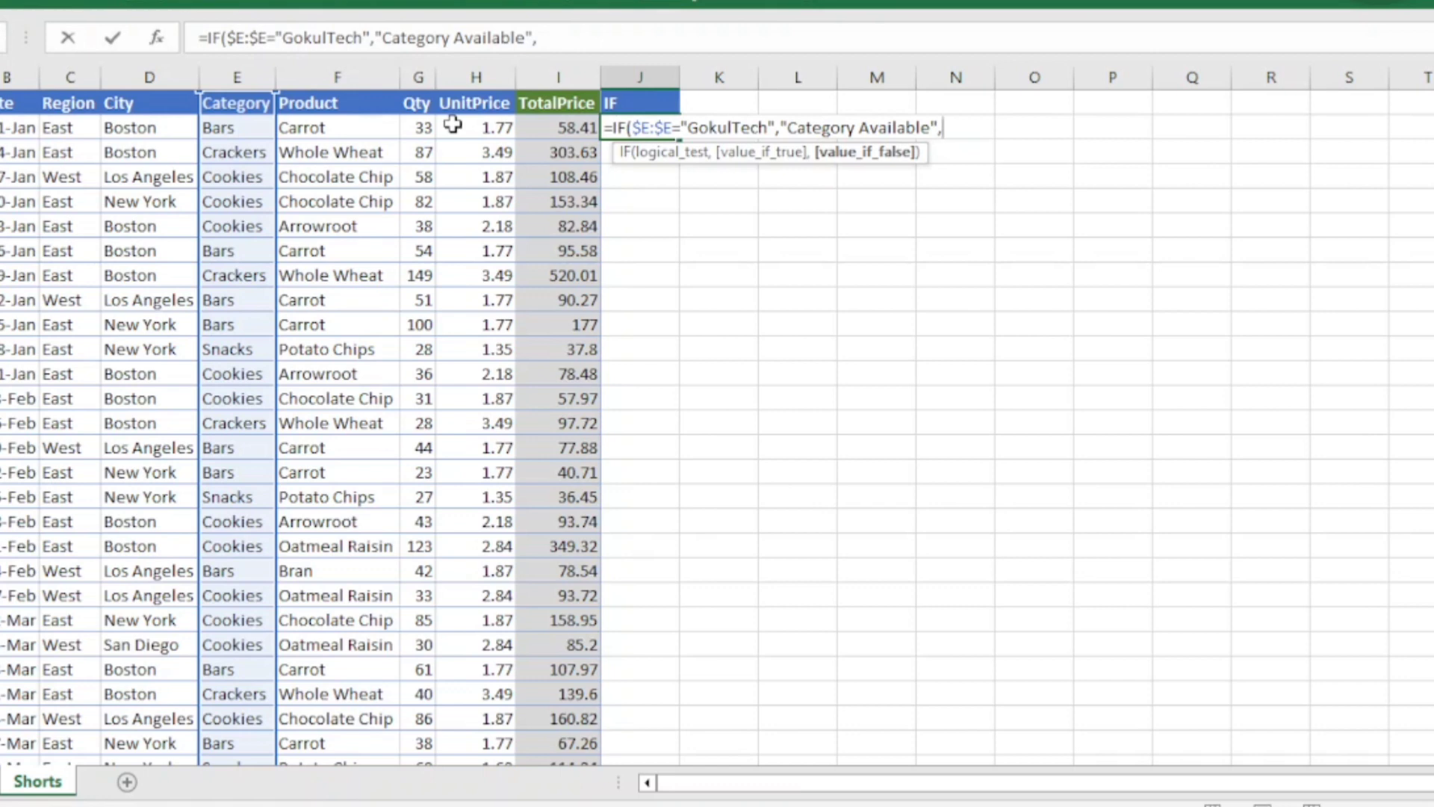
{"action": "type", "text": "\"Not List"}
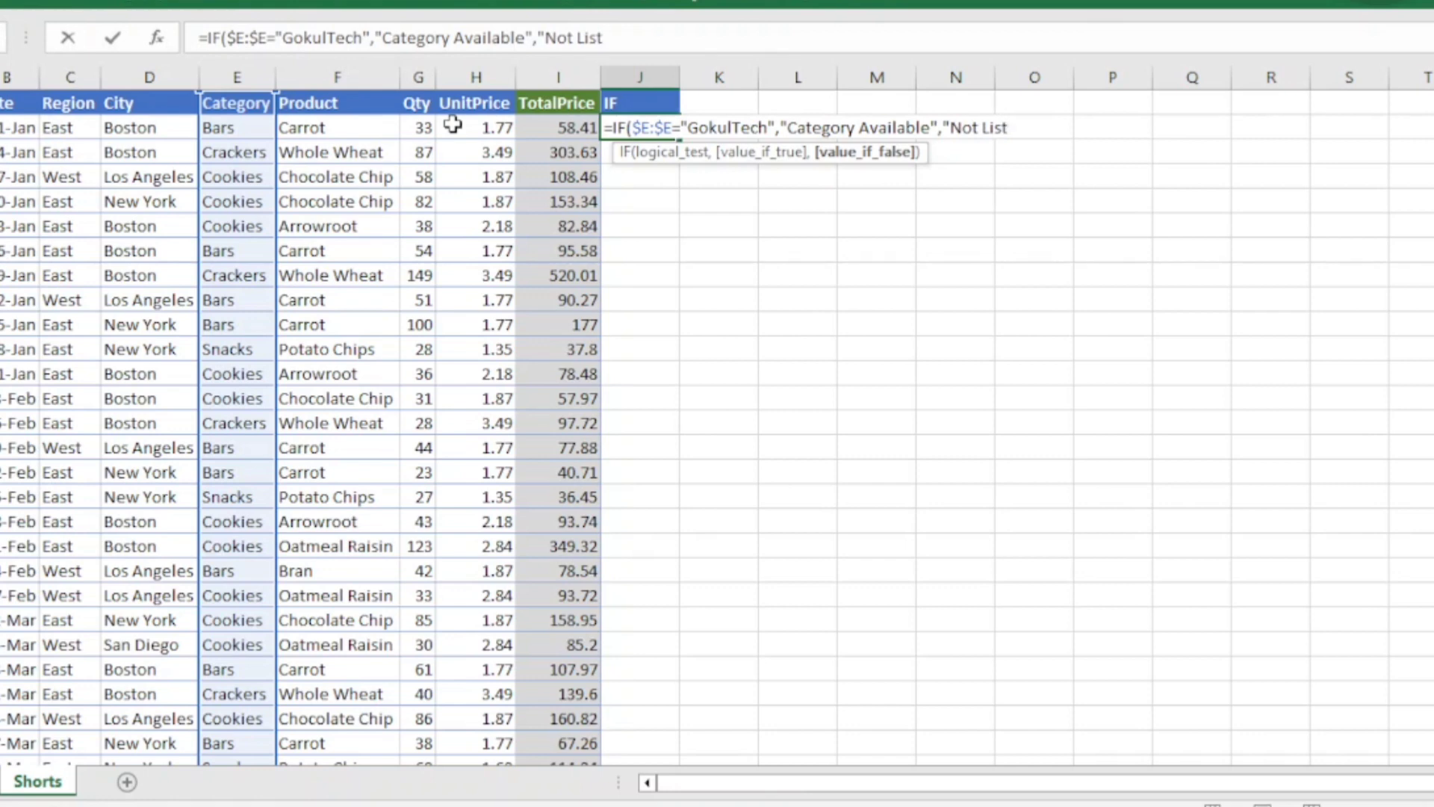
{"action": "type", "text": "ed"}
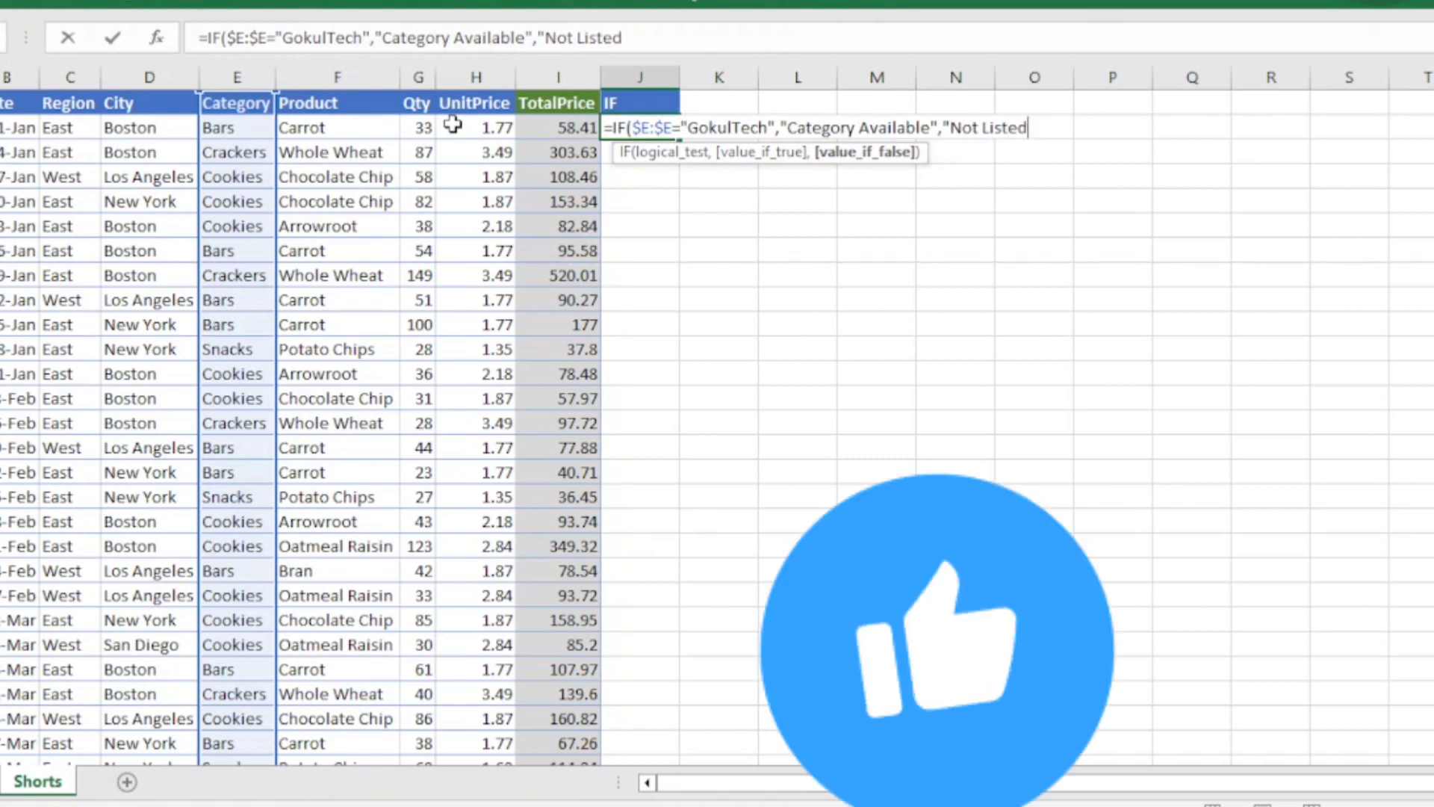
{"action": "type", "text": "\")"}
{"action": "key", "text": "Return"}
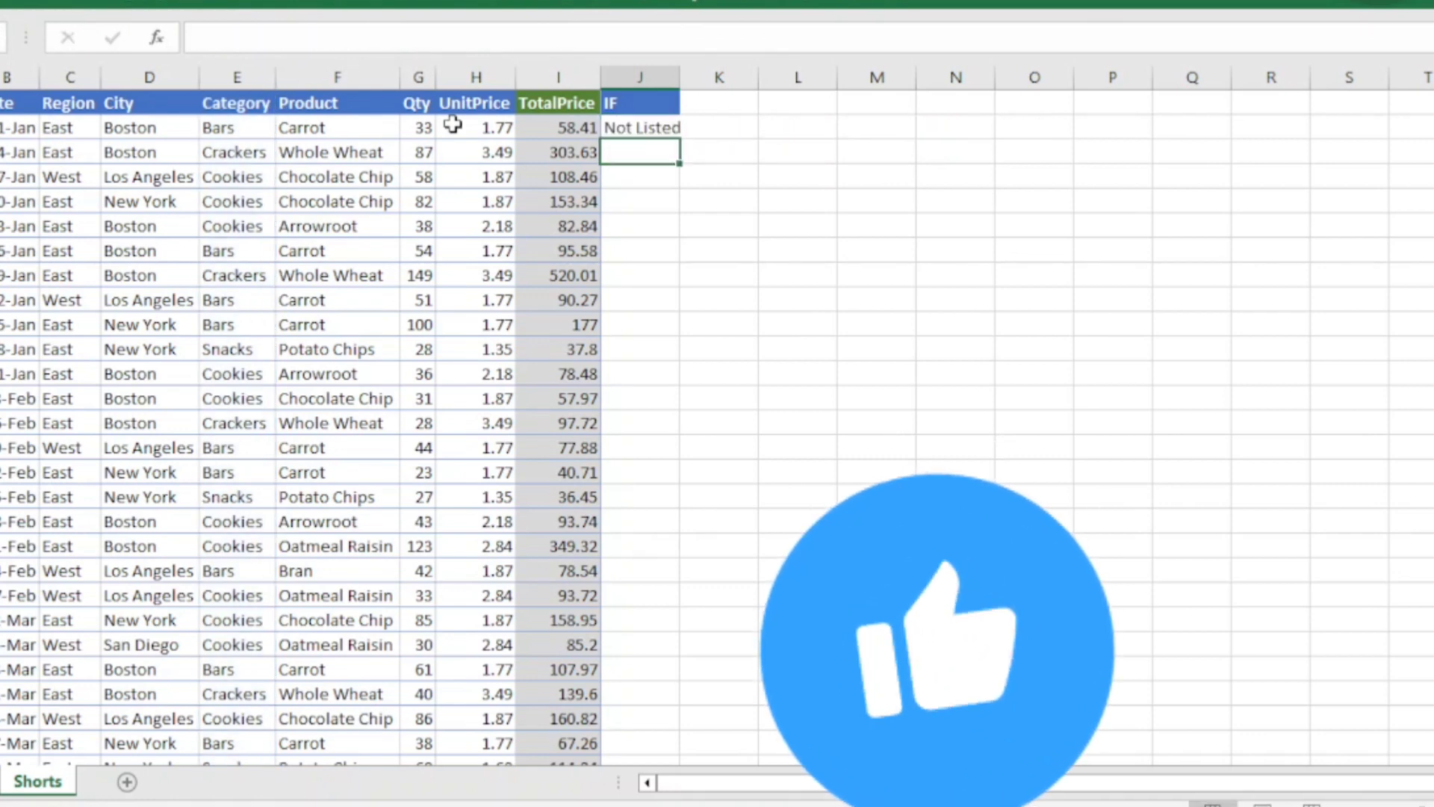
Autofit the width of column J and enter the header IFERROR in cell K1.
{"action": "key", "text": "Up"}
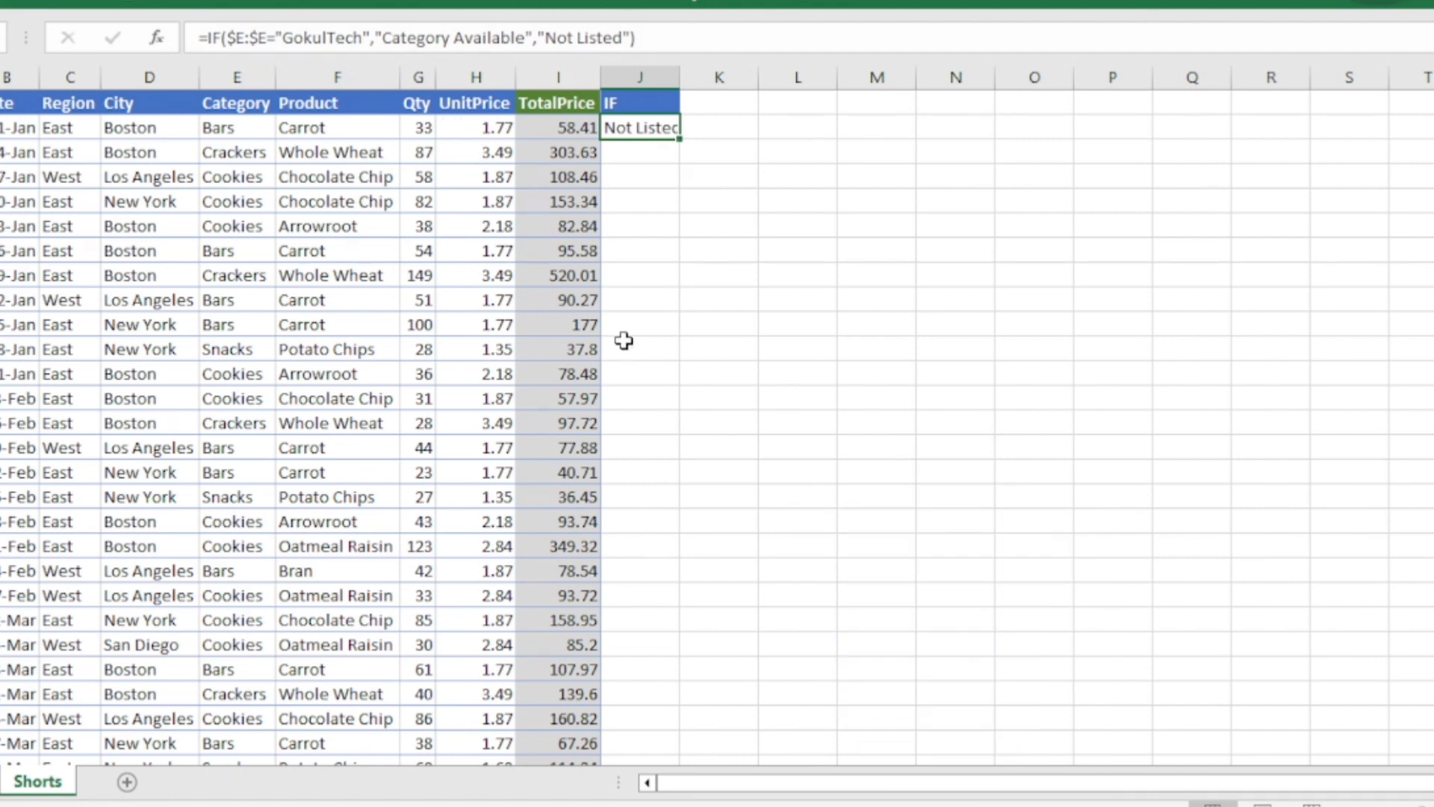
{"action": "double_click", "coordinate": [680, 85]}
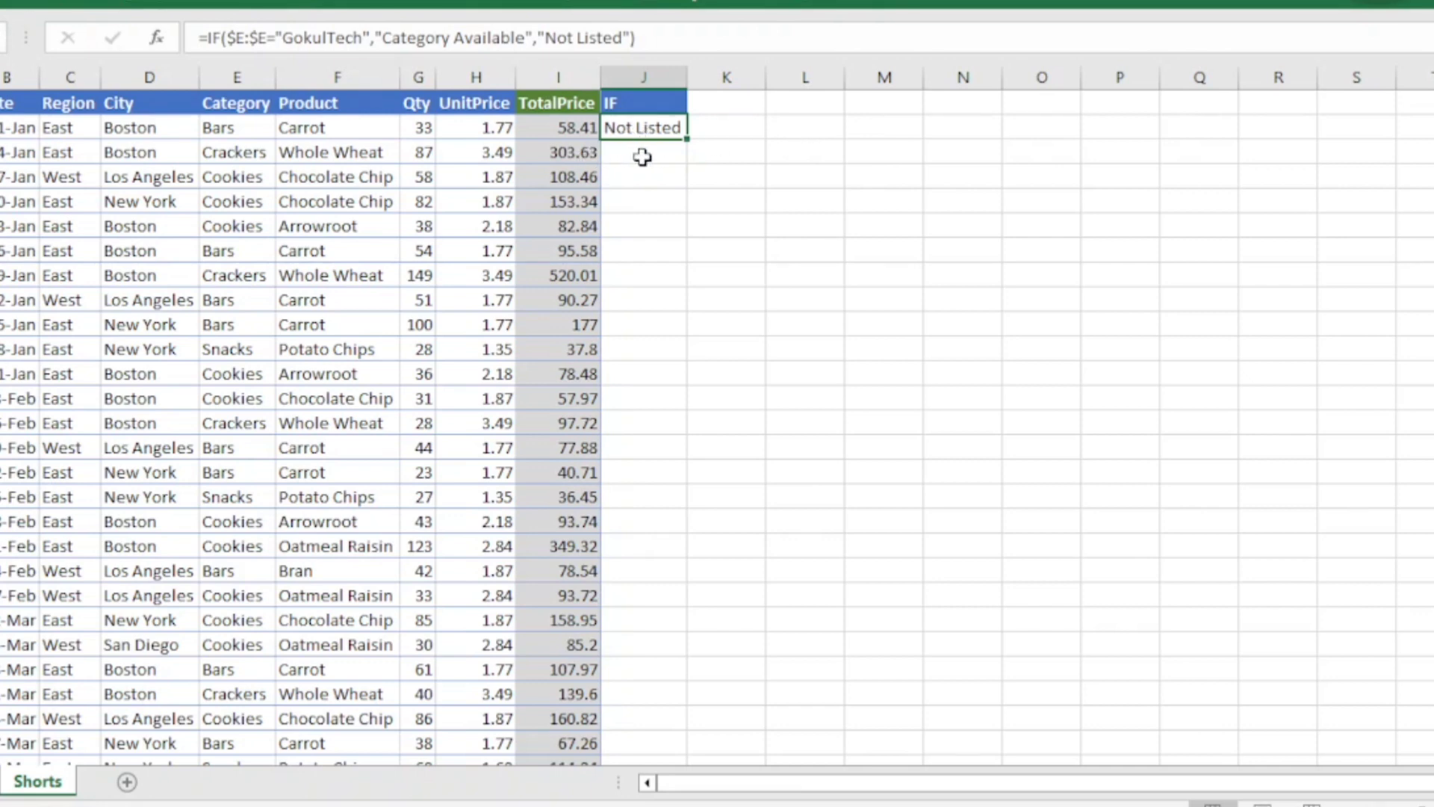
{"action": "left_click", "coordinate": [707, 111]}
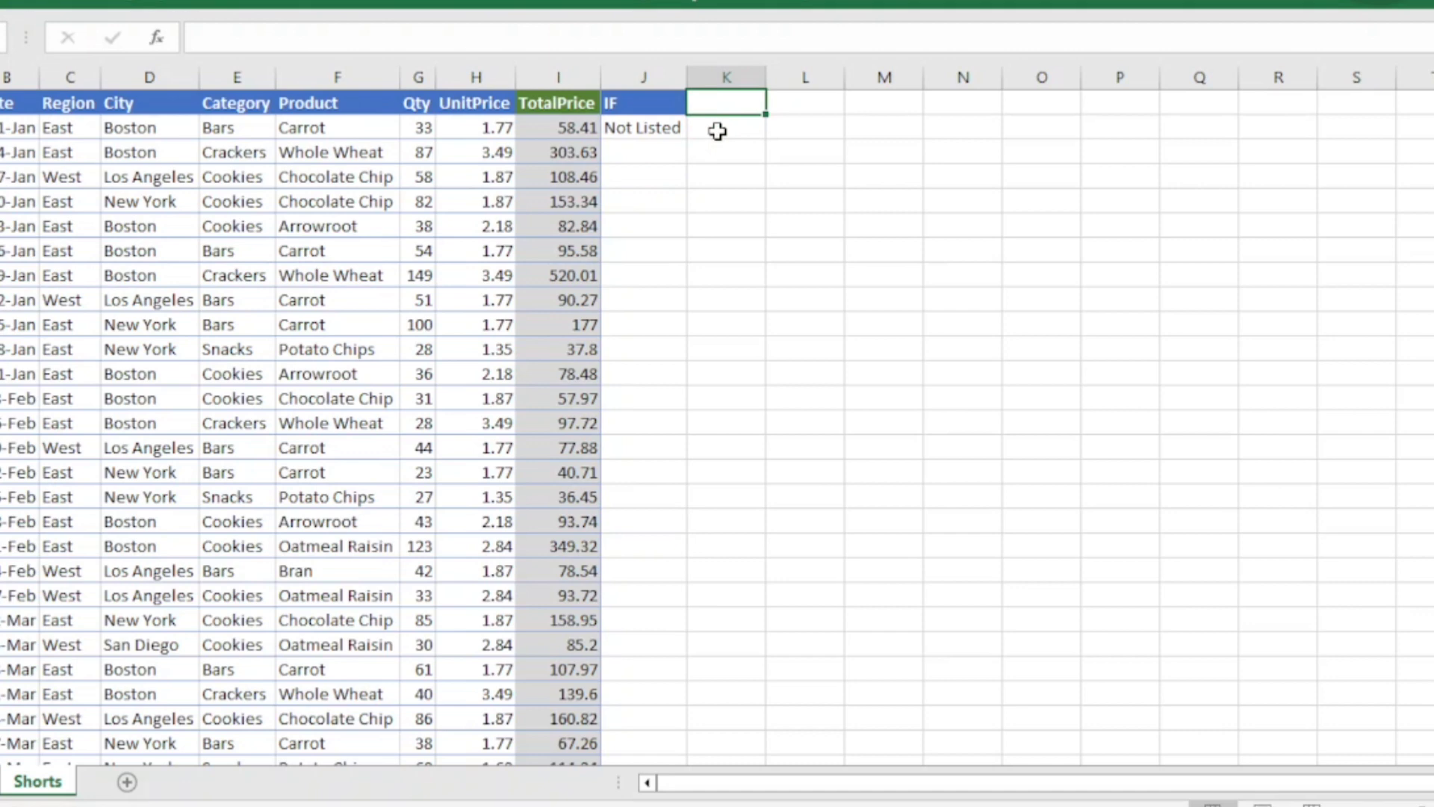
{"action": "type", "text": "IFERROR"}
{"action": "key", "text": "Return"}
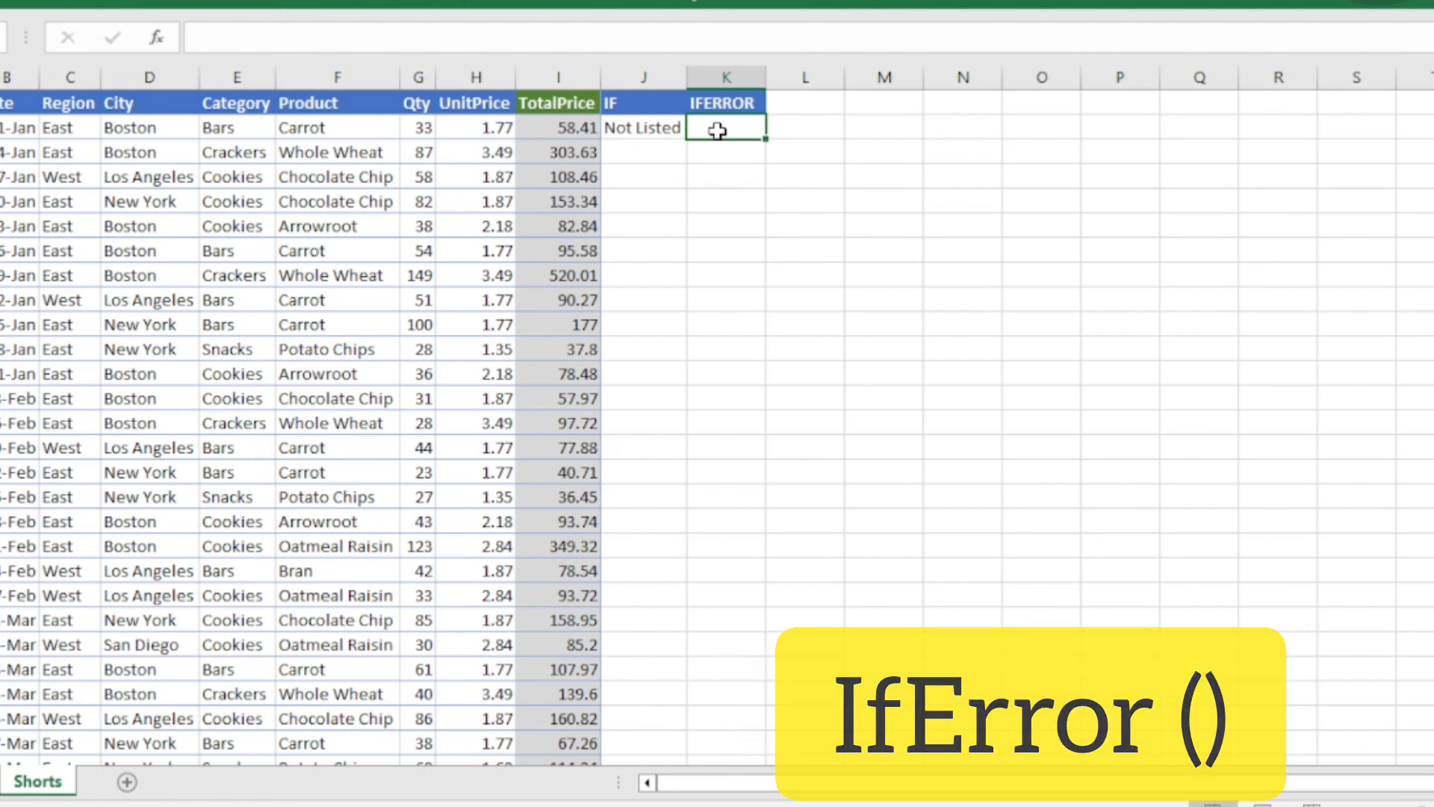
{"action": "type", "text": "=if"}
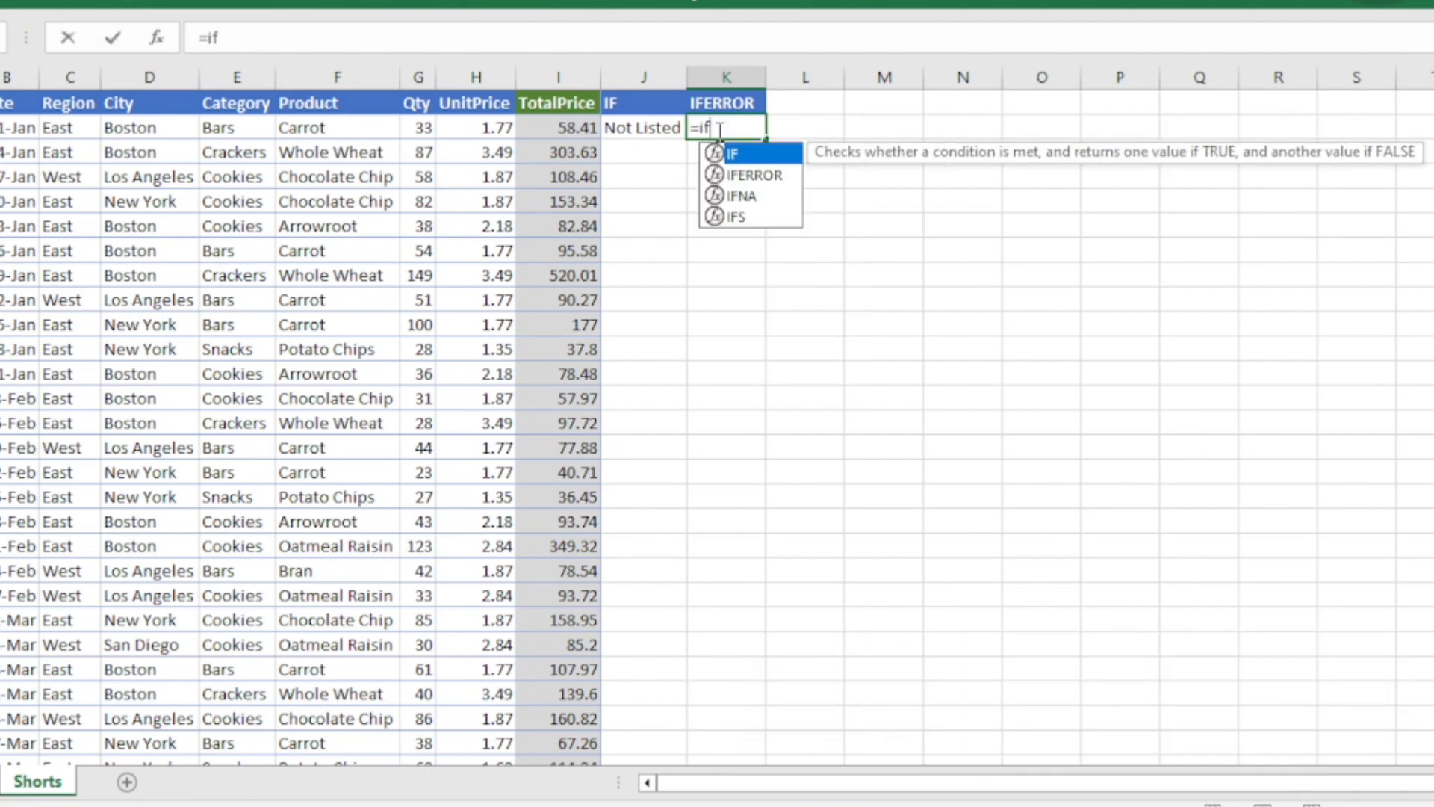
{"action": "key", "text": "Down"}
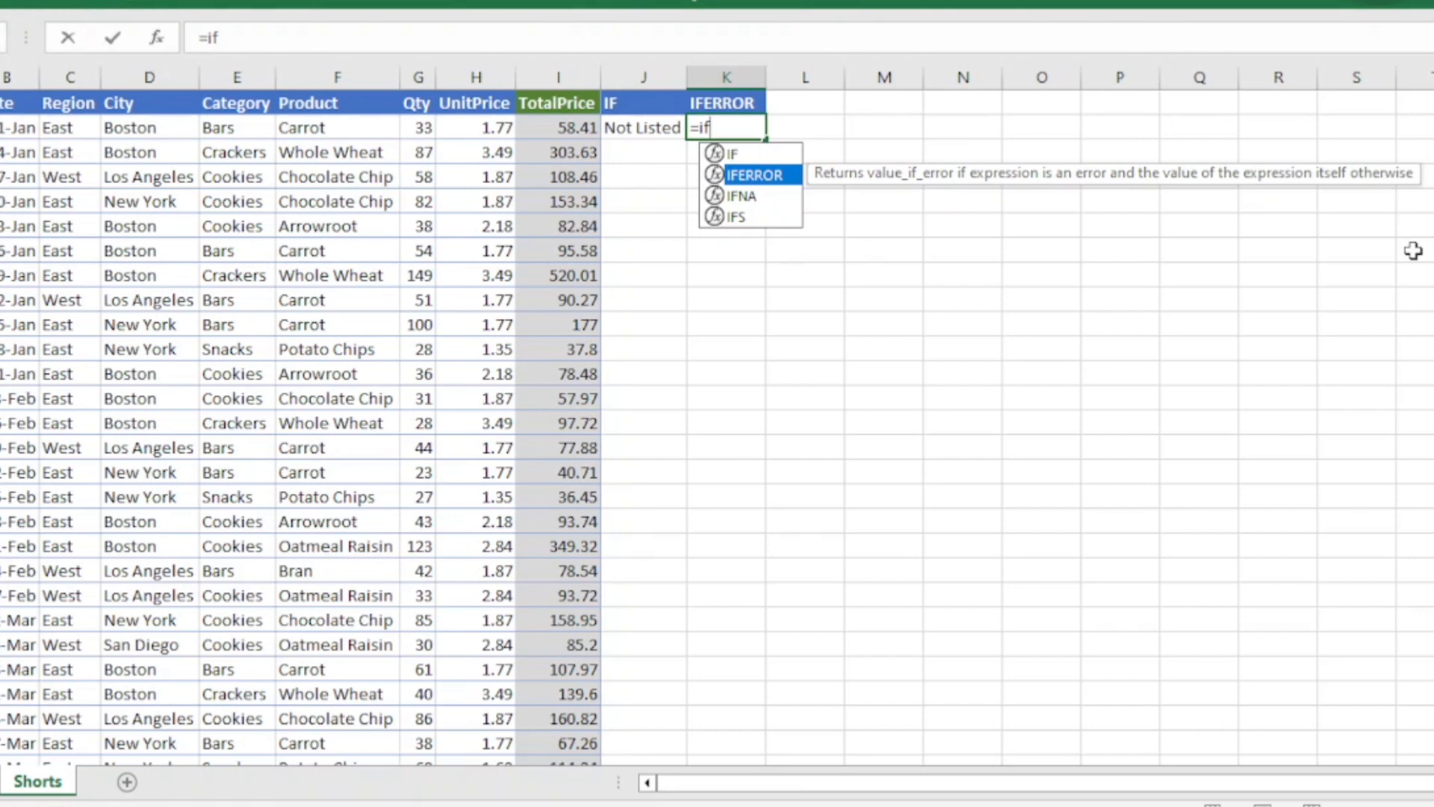
{"action": "key", "text": "Escape"}
{"action": "key", "text": "Escape"}
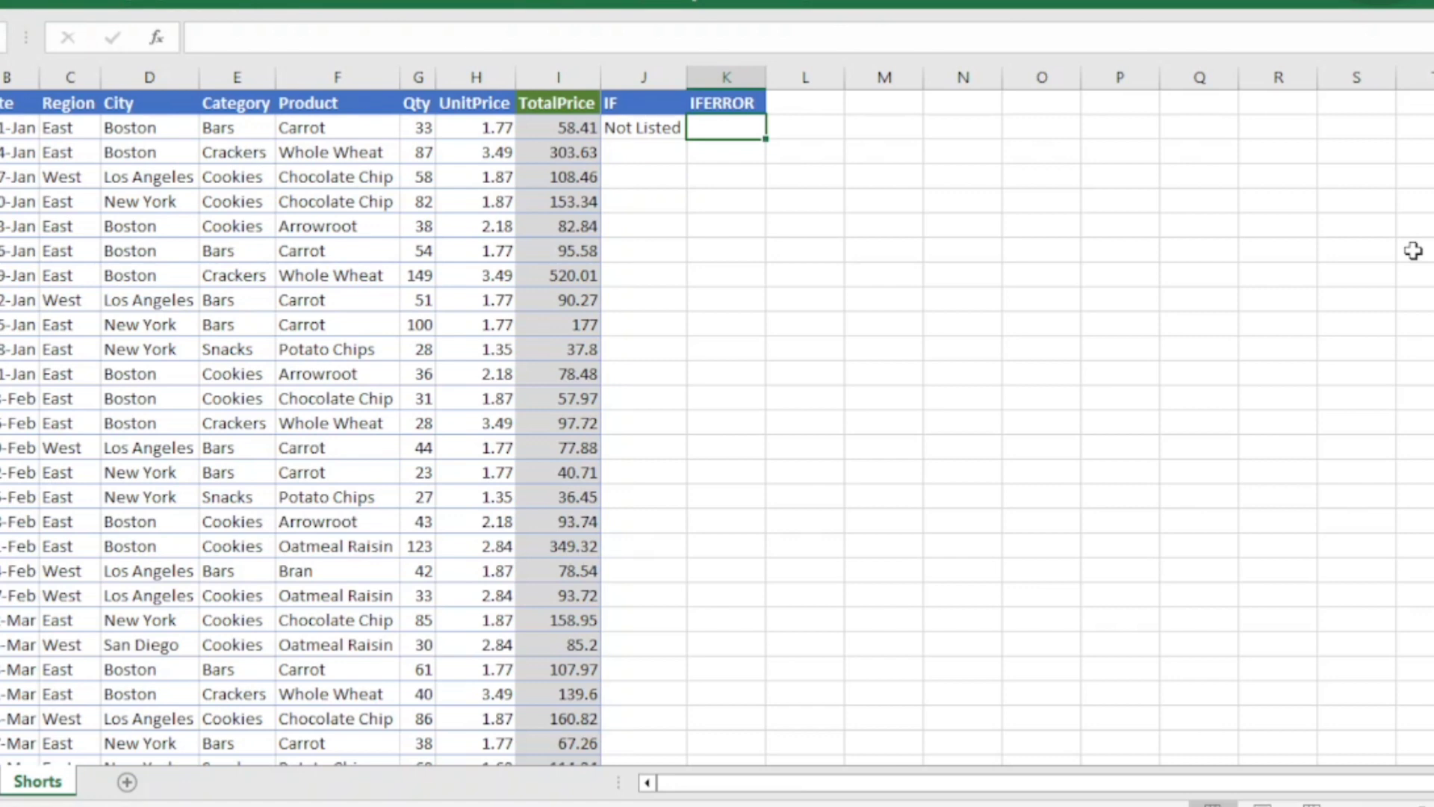
Start an IFERROR formula in cell K2 with the whole Category column, E:E, as its value argument.
{"action": "type", "text": "=if"}
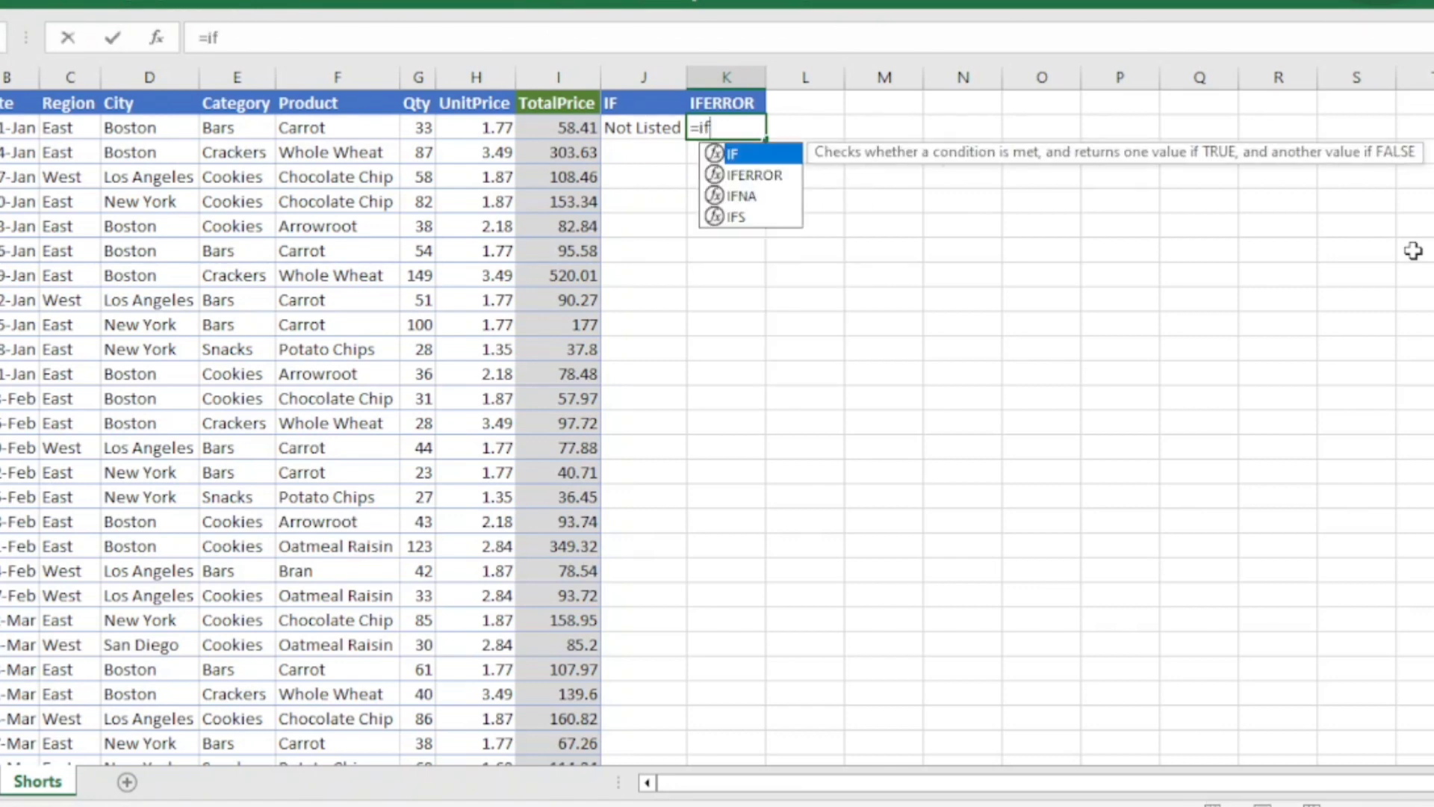
{"action": "key", "text": "Down"}
{"action": "key", "text": "Tab"}
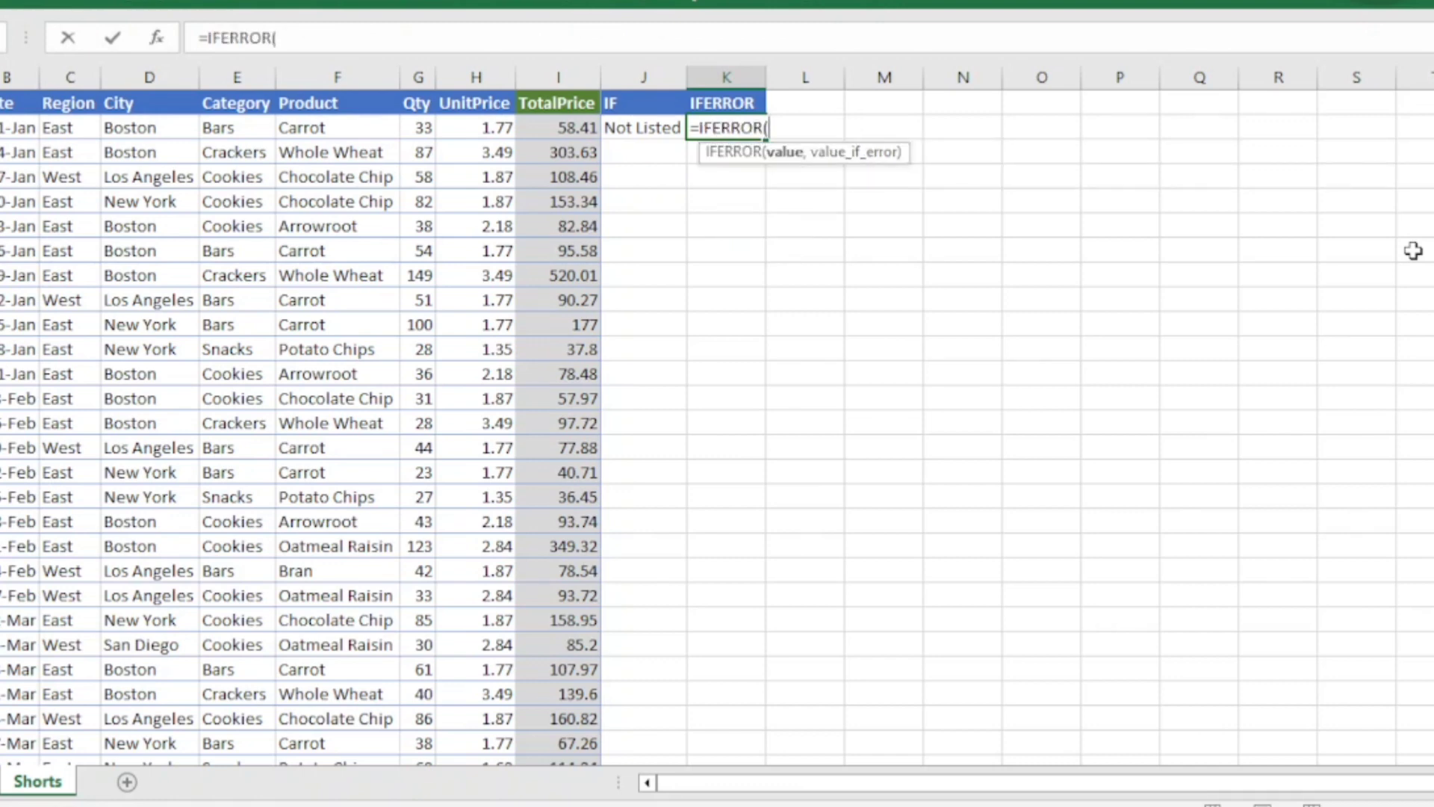
{"action": "key", "text": "Left"}
{"action": "key", "text": "Left"}
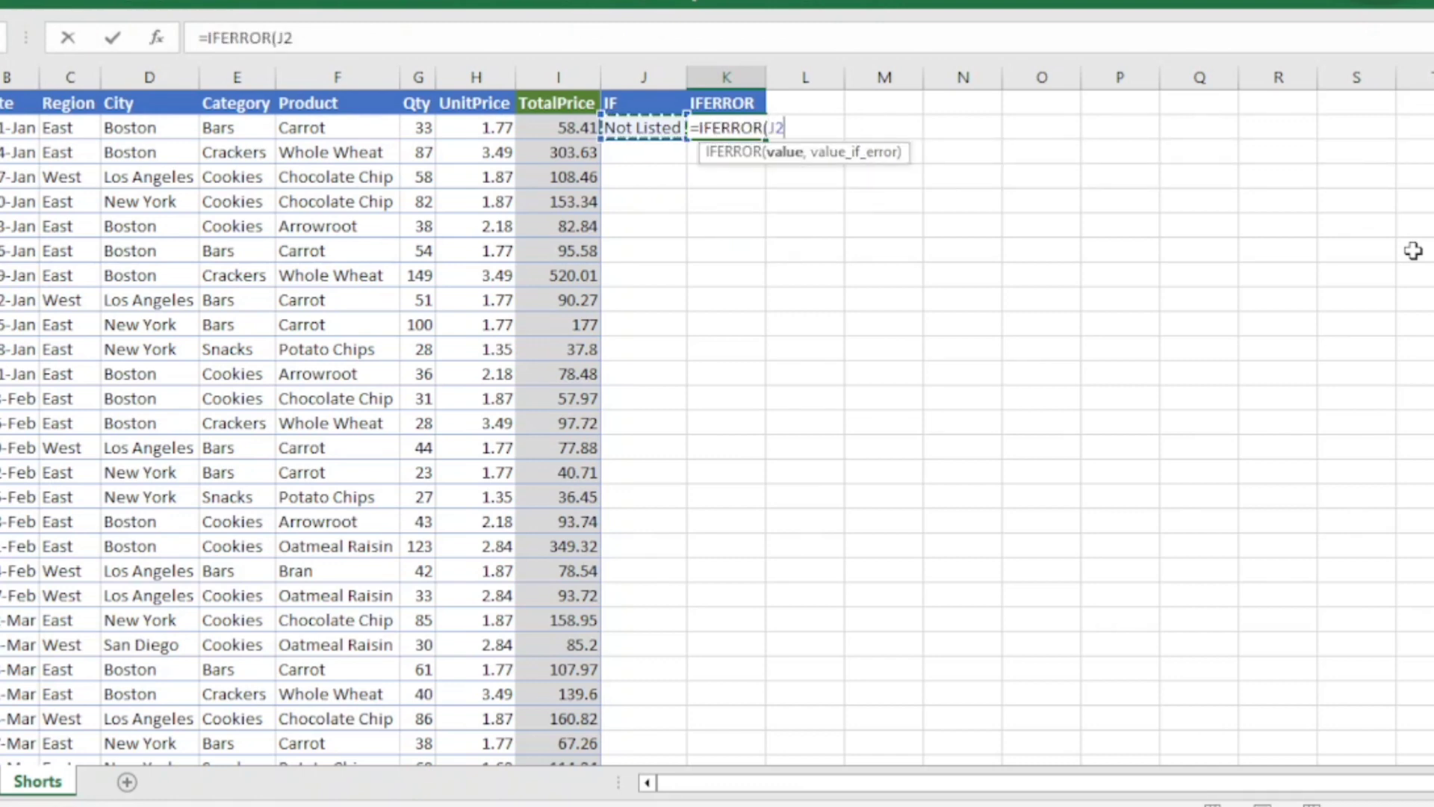
{"action": "key", "text": "Left"}
{"action": "key", "text": "Left"}
{"action": "key", "text": "Left"}
{"action": "key", "text": "Left"}
{"action": "key", "text": "Left"}
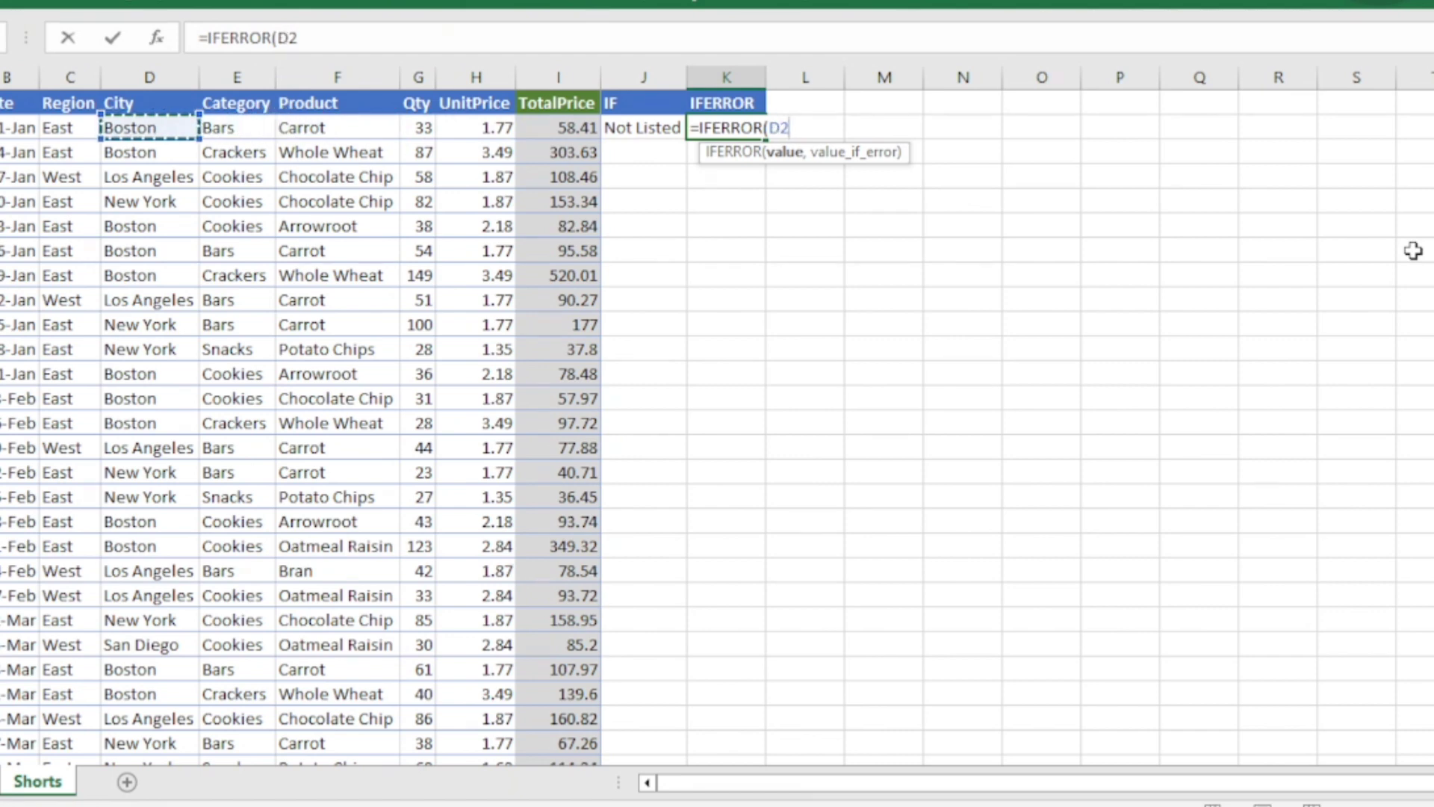
{"action": "key", "text": "Right"}
{"action": "key", "text": "ctrl+space"}
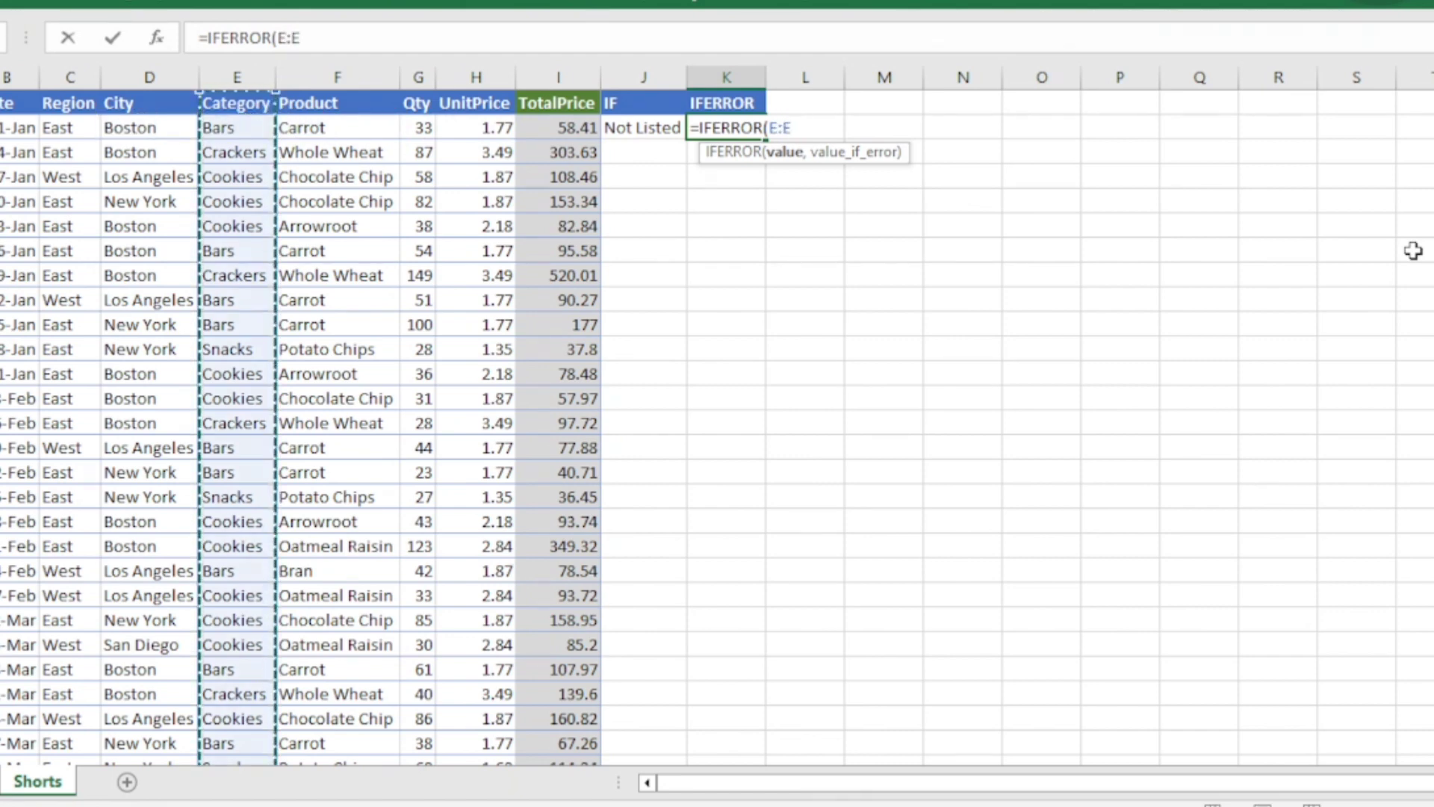
Make the Category column reference in the K2 IFERROR formula absolute, as $E:$E.
{"action": "key", "text": "super+p"}
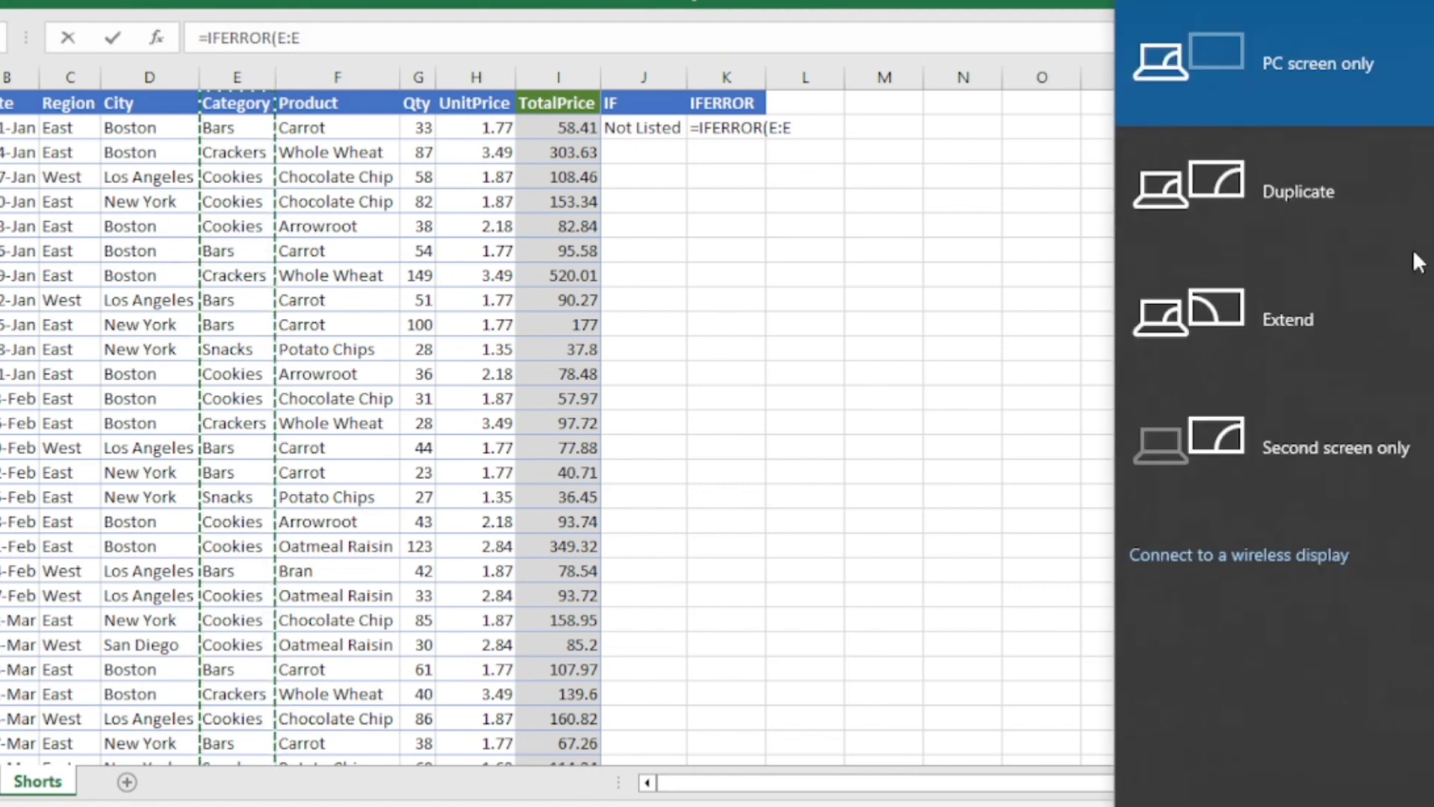
{"action": "key", "text": "Escape"}
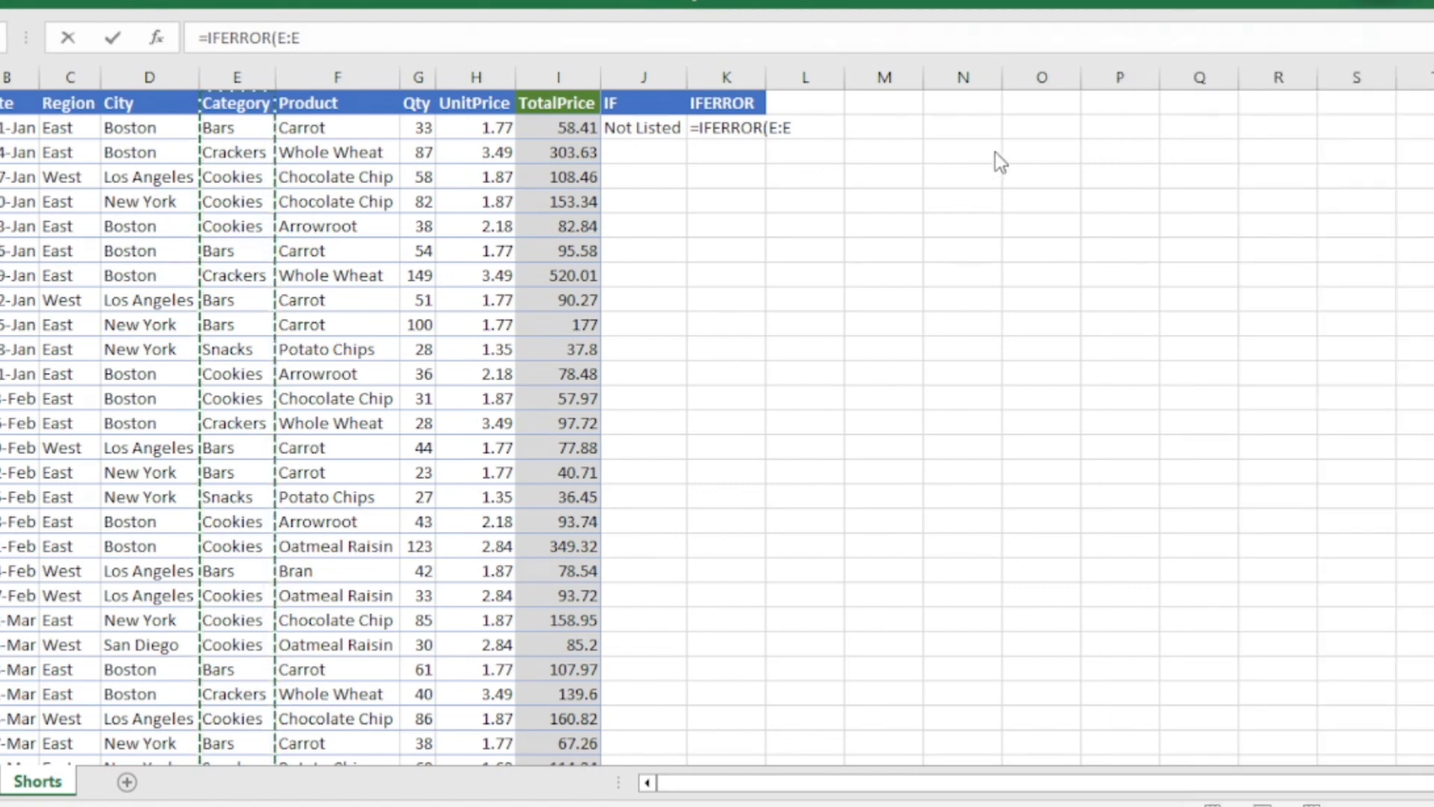
{"action": "left_click", "coordinate": [791, 127]}
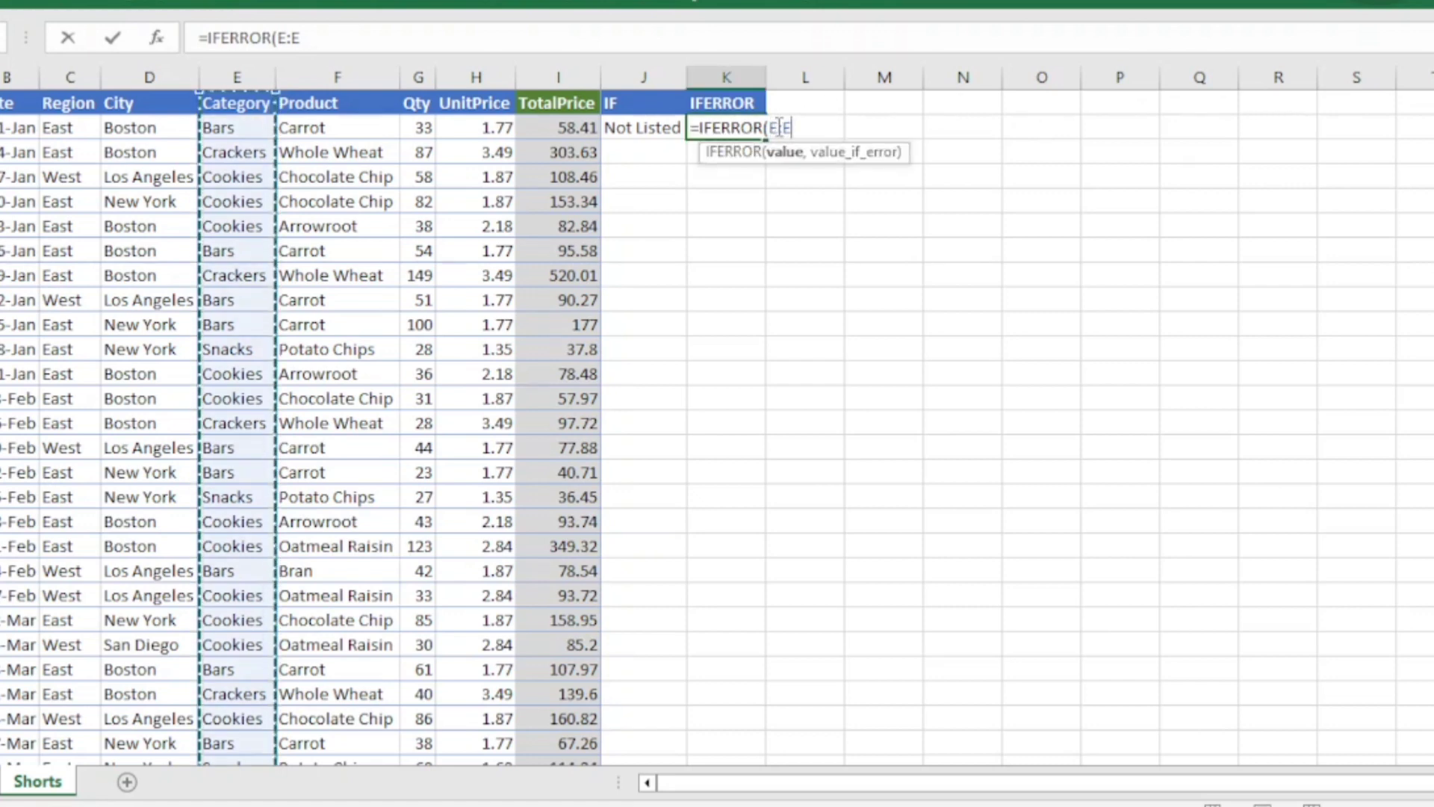
{"action": "double_click", "coordinate": [784, 127]}
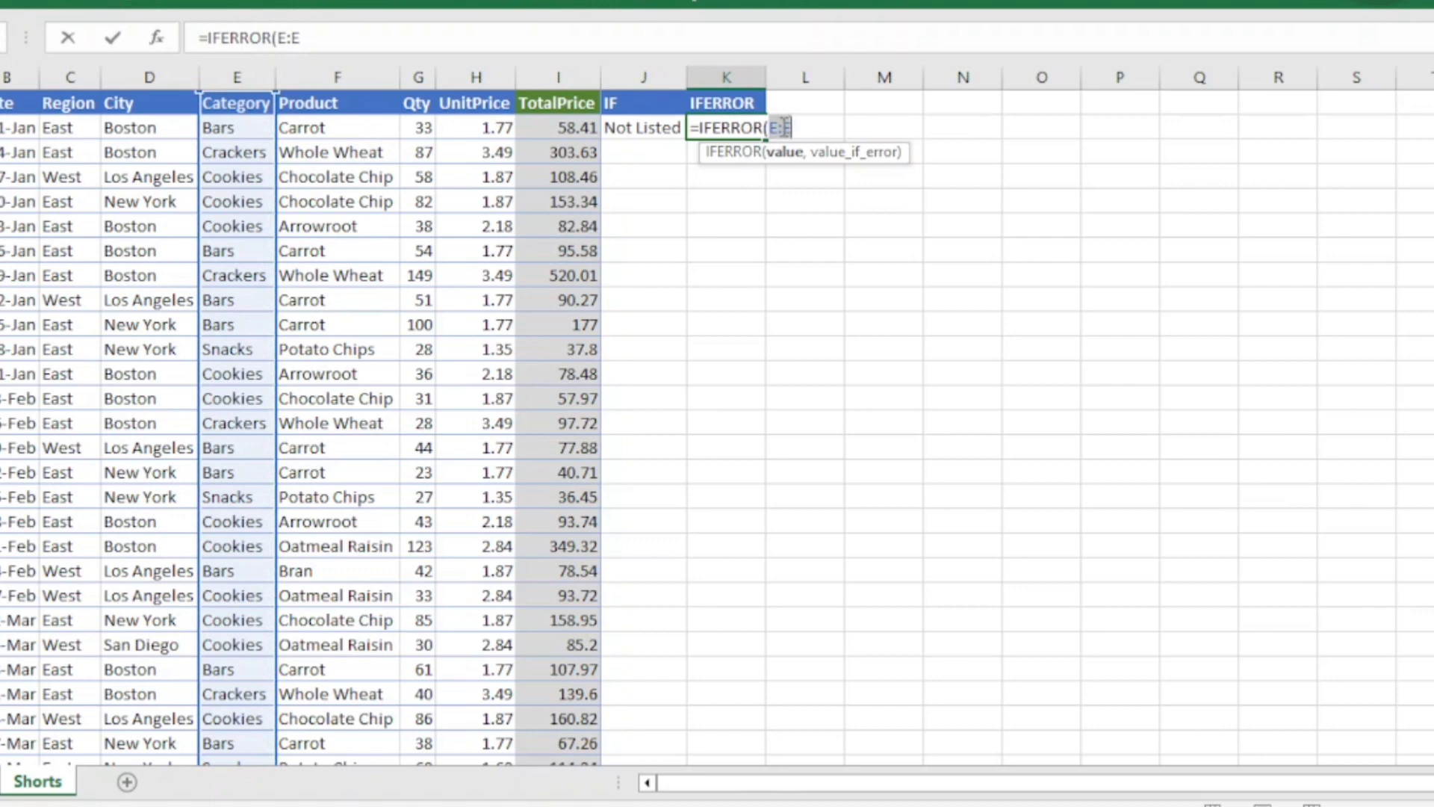
{"action": "key", "text": "F4"}
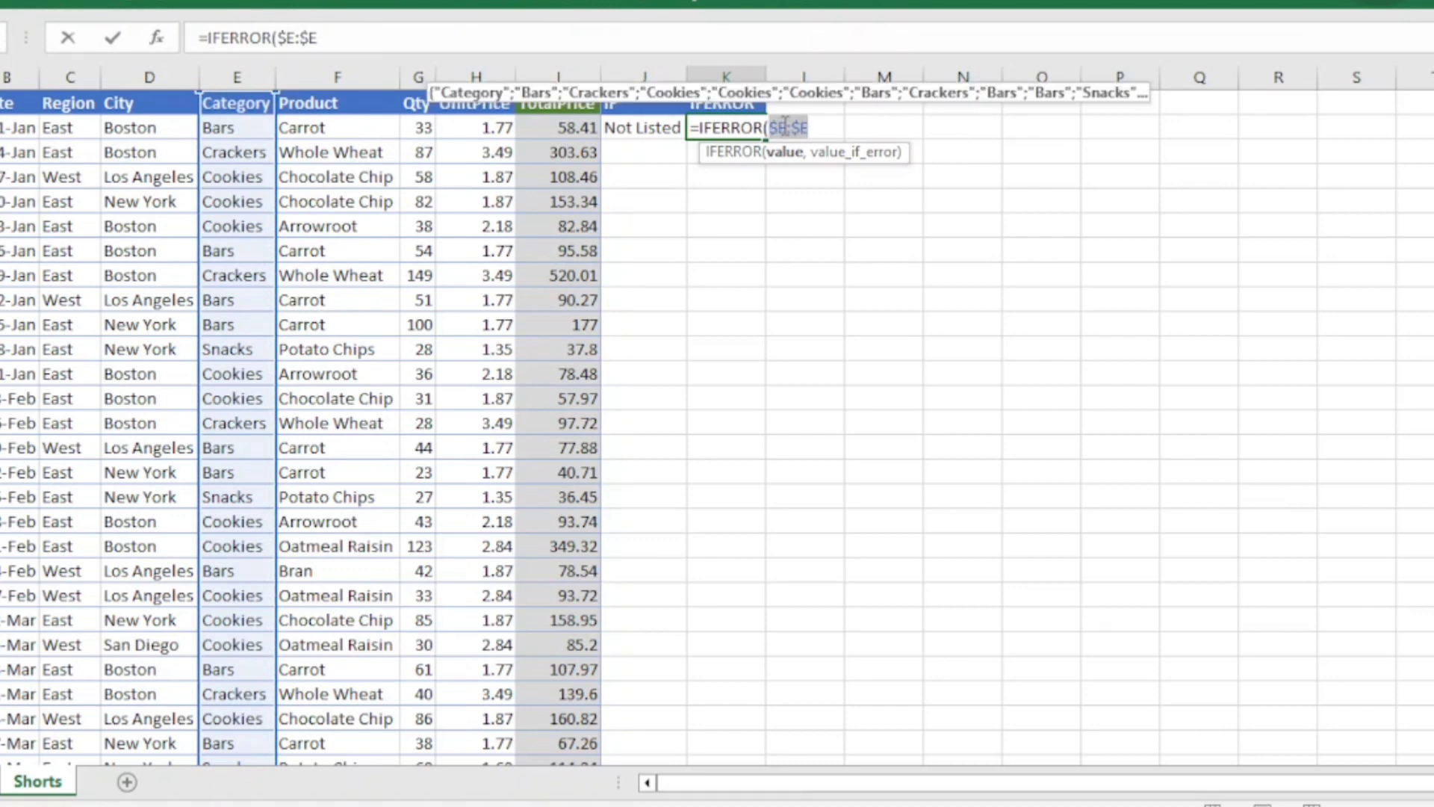
Discard the unfinished IFERROR formula in K2 and copy the IF formula text from J2 into K2.
{"action": "left_click", "coordinate": [785, 127]}
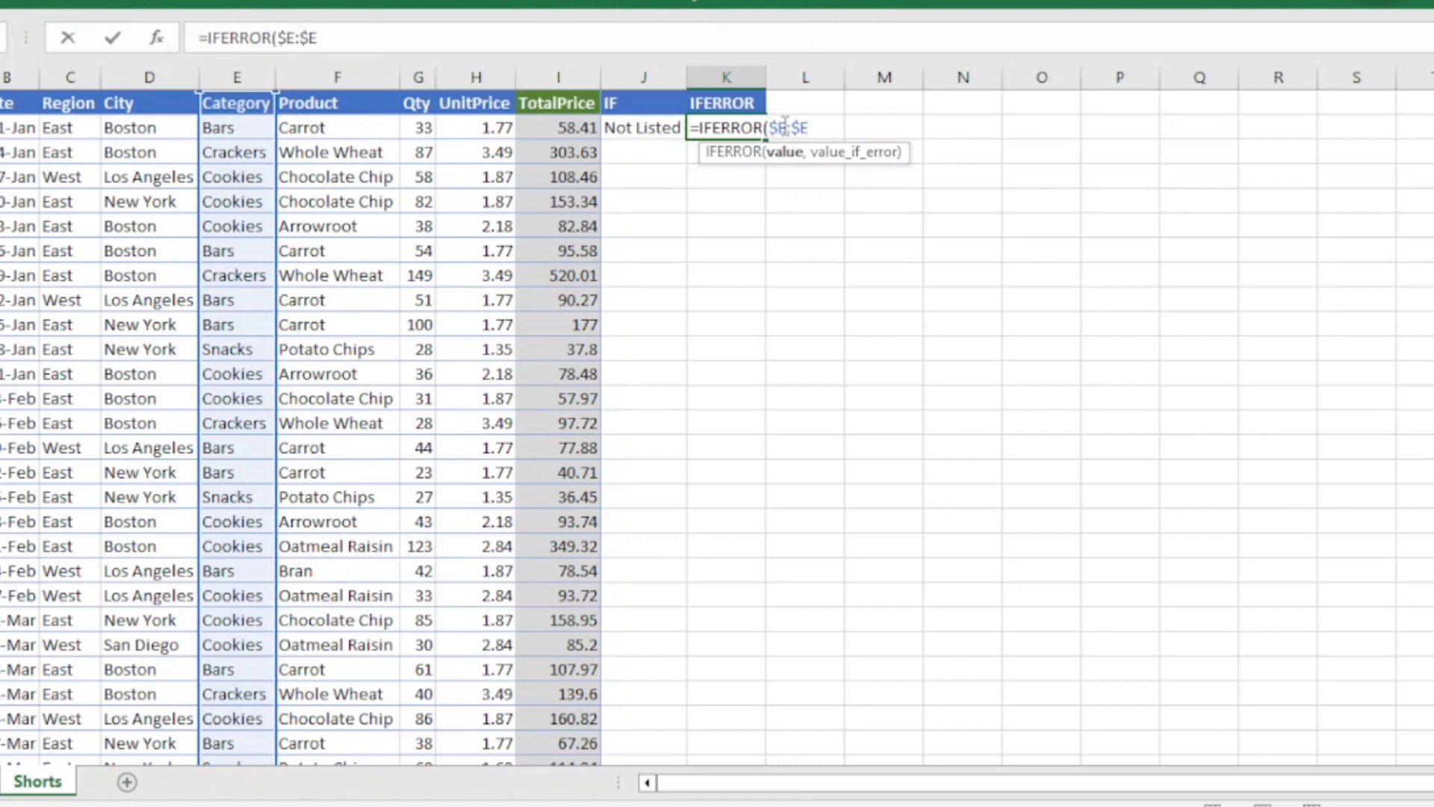
{"action": "key", "text": "Escape"}
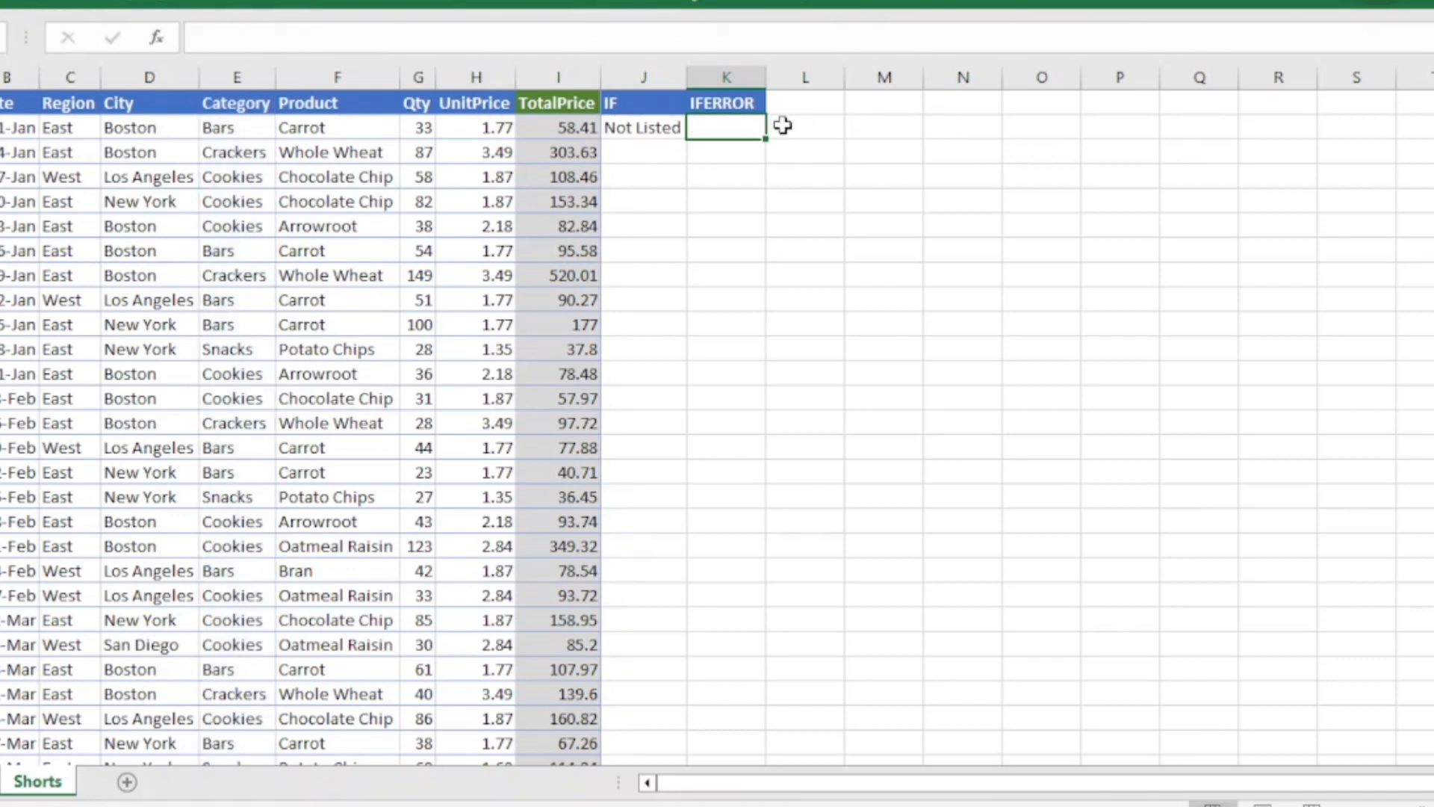
{"action": "key", "text": "Left"}
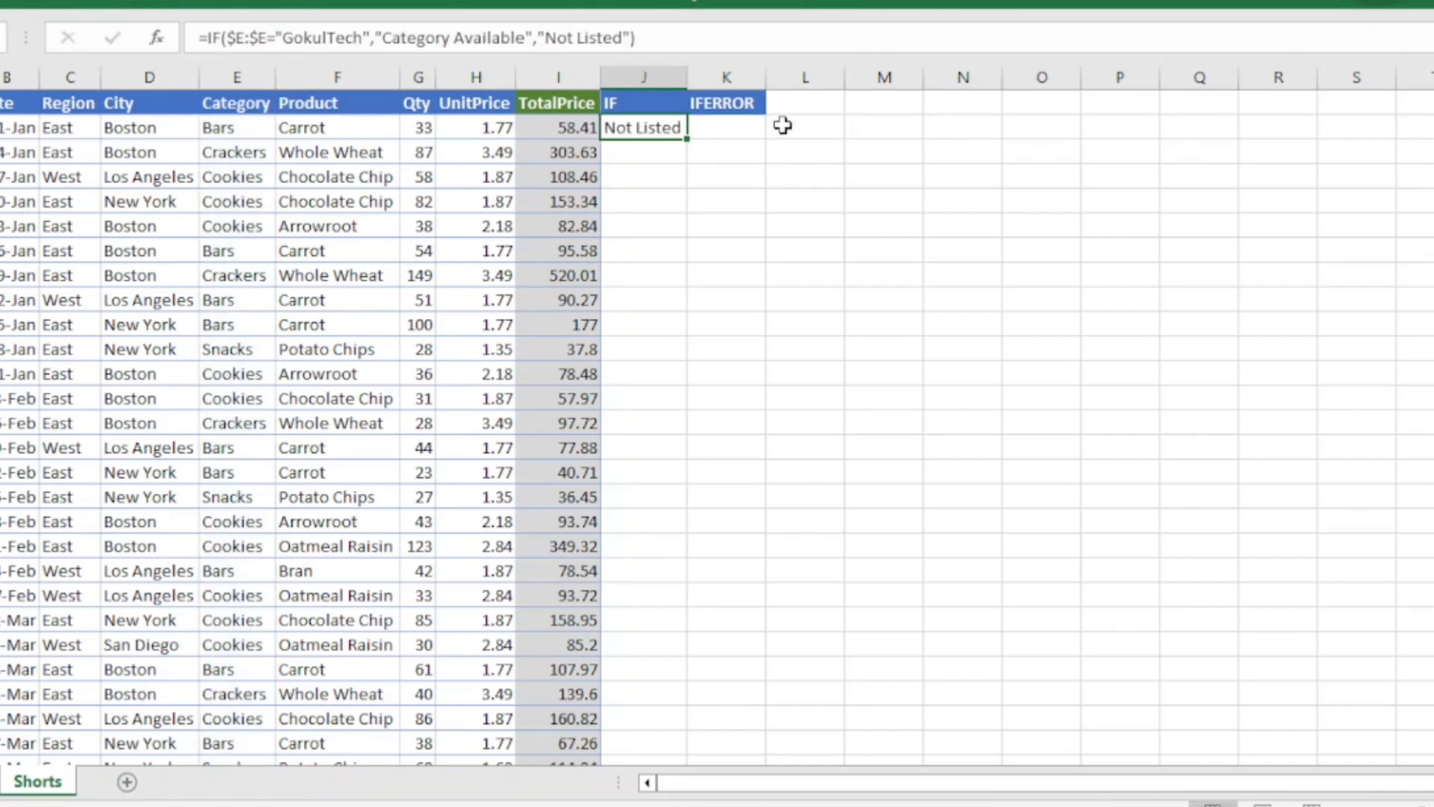
{"action": "left_click_drag", "start_coordinate": [639, 37], "coordinate": [197, 38]}
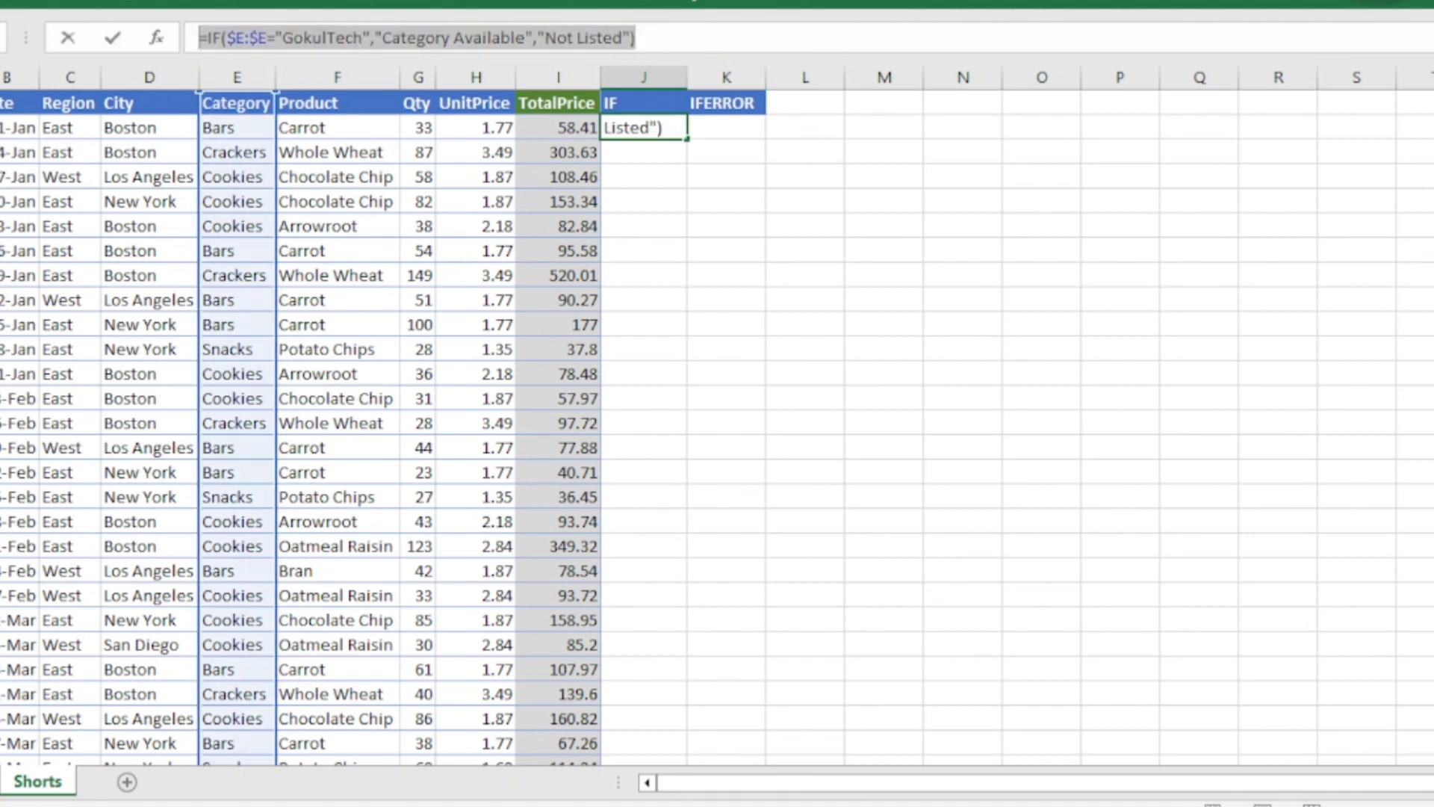
{"action": "key", "text": "ctrl+c"}
{"action": "key", "text": "Escape"}
{"action": "left_click", "coordinate": [748, 127]}
{"action": "key", "text": "ctrl+v"}
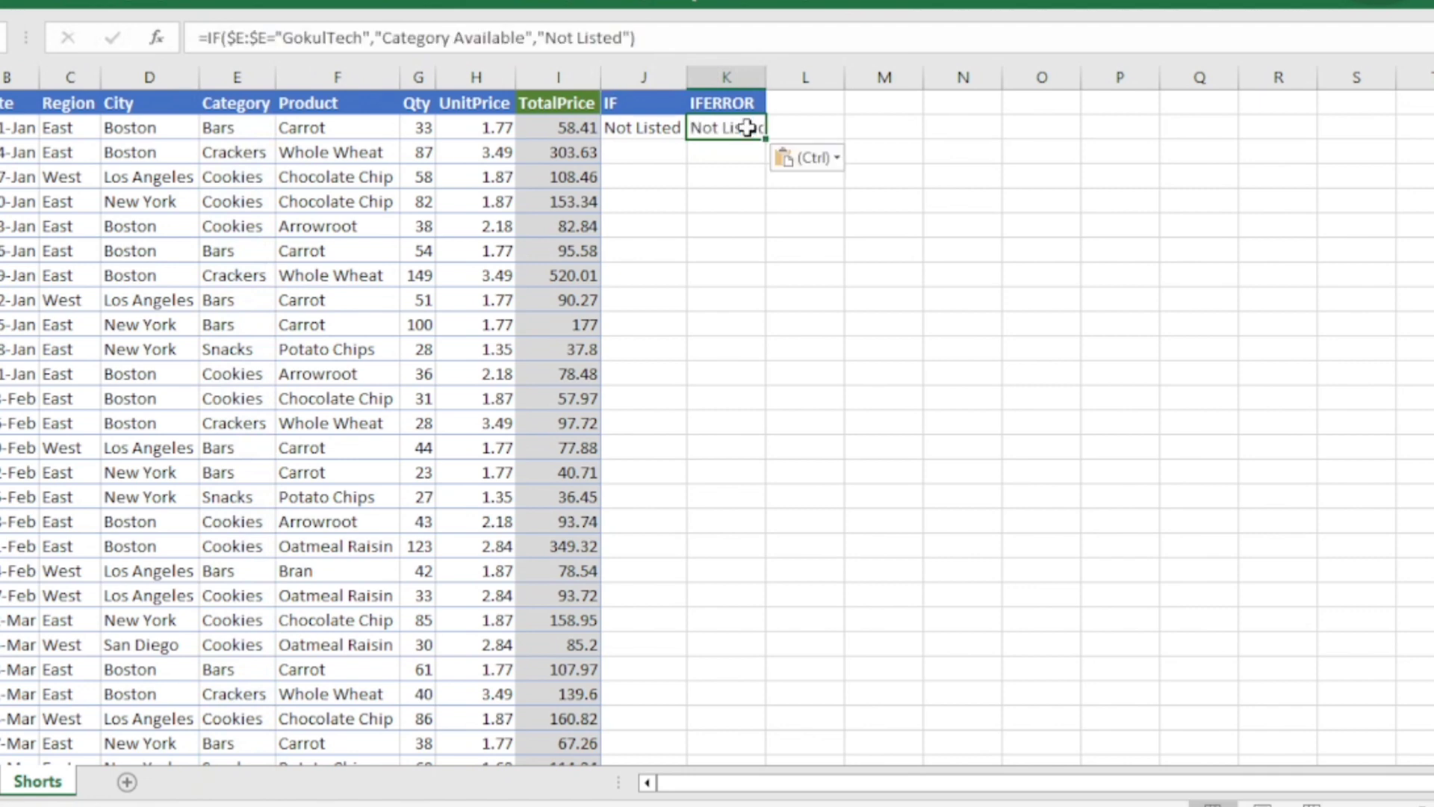
{"action": "key", "text": "Up"}
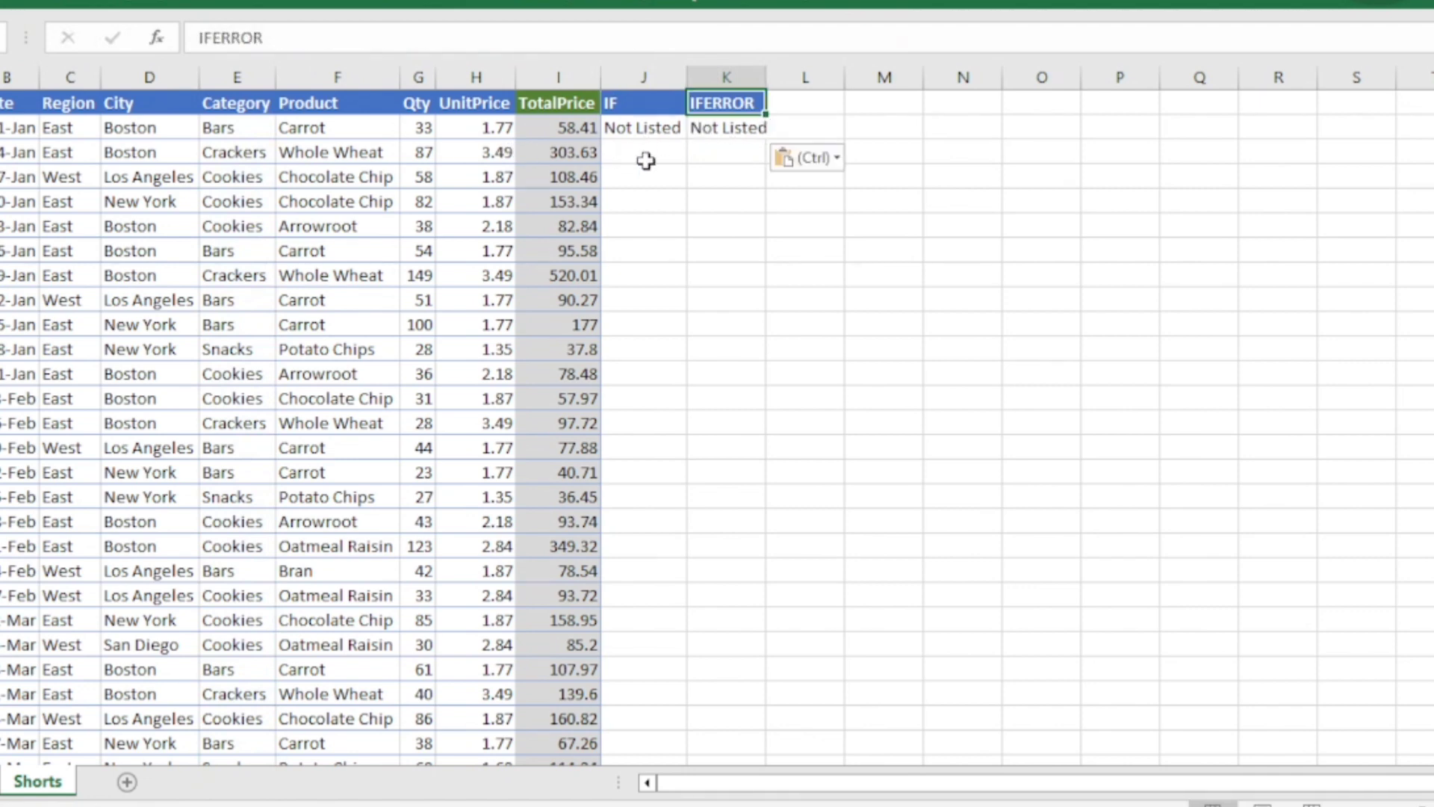
{"action": "key", "text": "Down"}
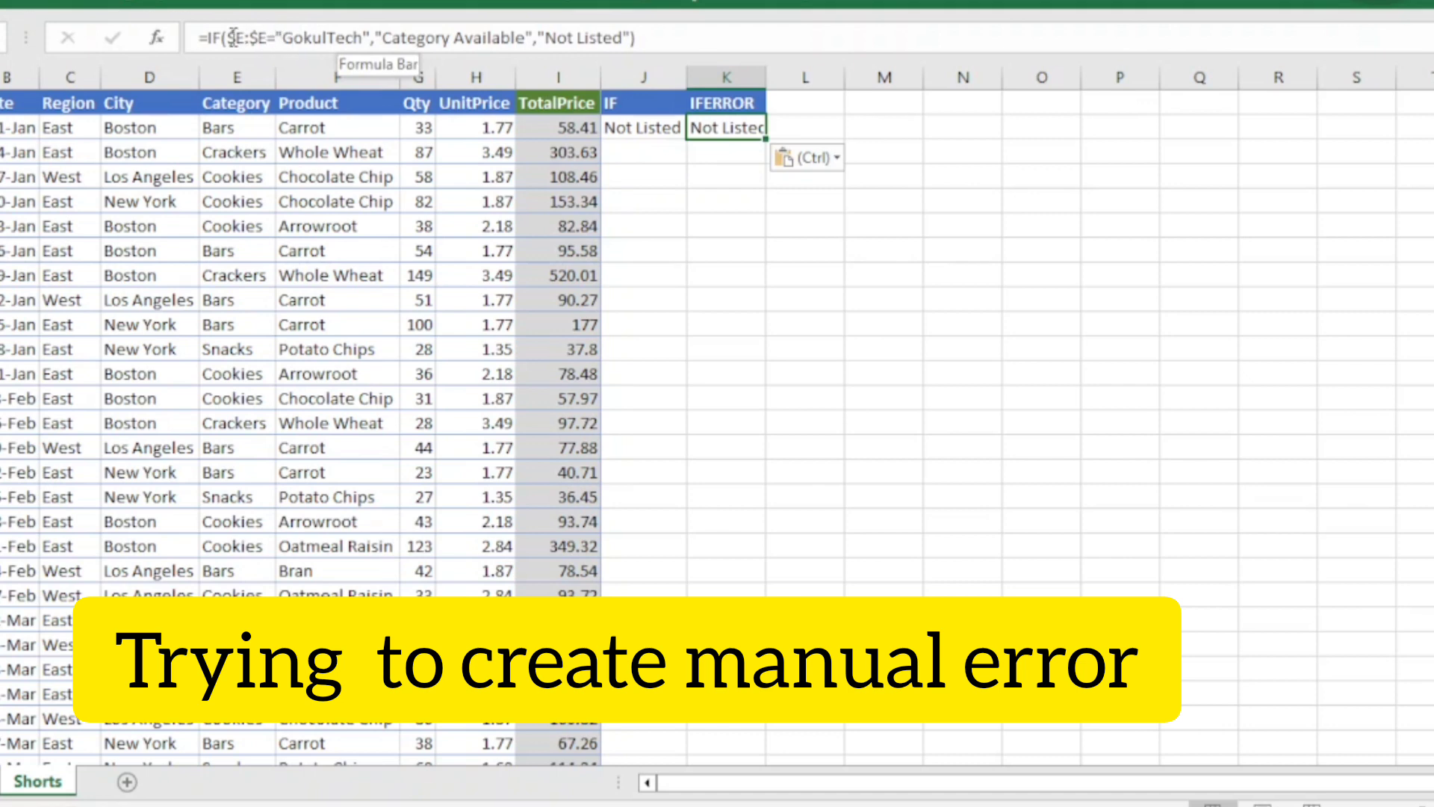
Remove the quotation marks around Category Available in the K2 IF formula.
{"action": "left_click_drag", "start_coordinate": [228, 38], "coordinate": [263, 40]}
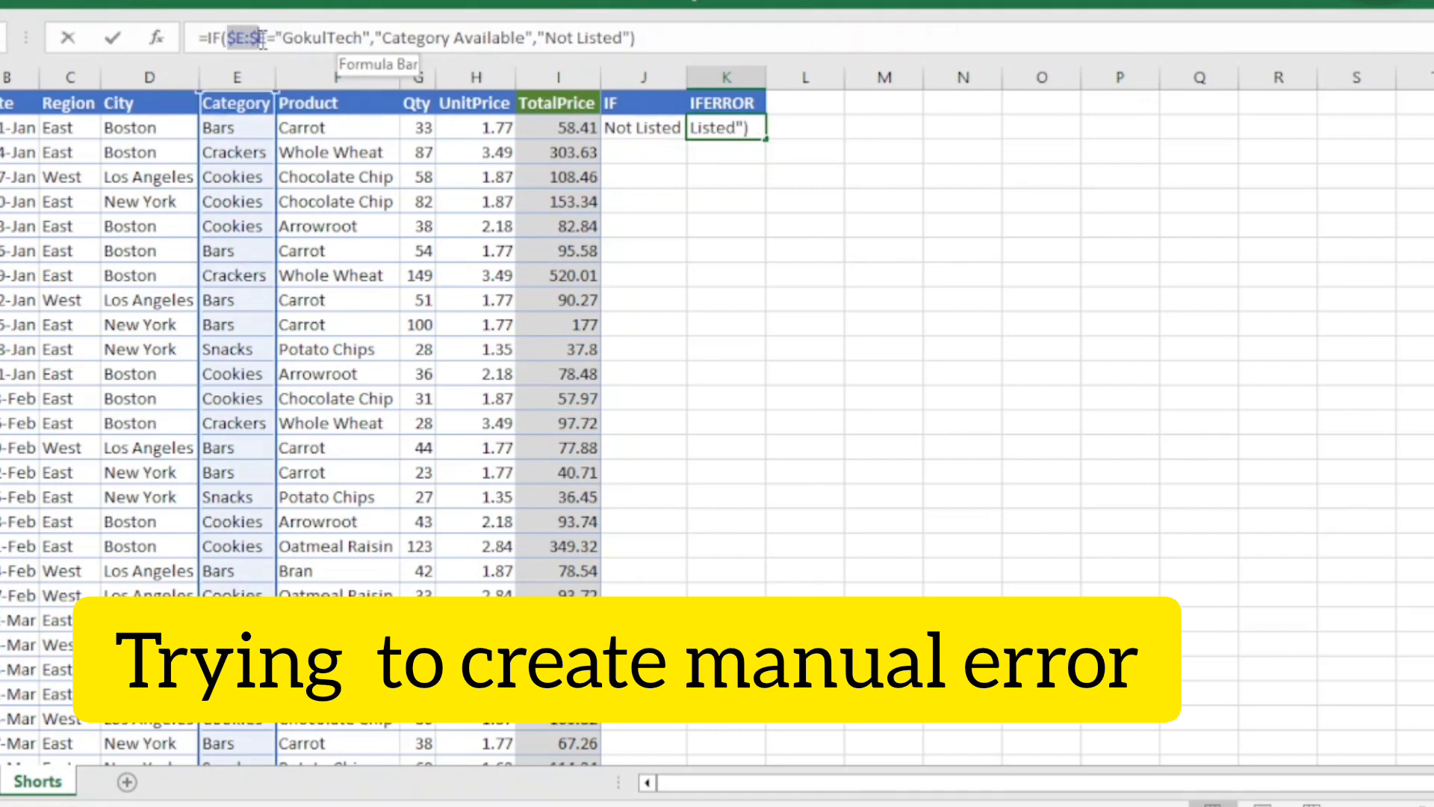
{"action": "left_click", "coordinate": [391, 38]}
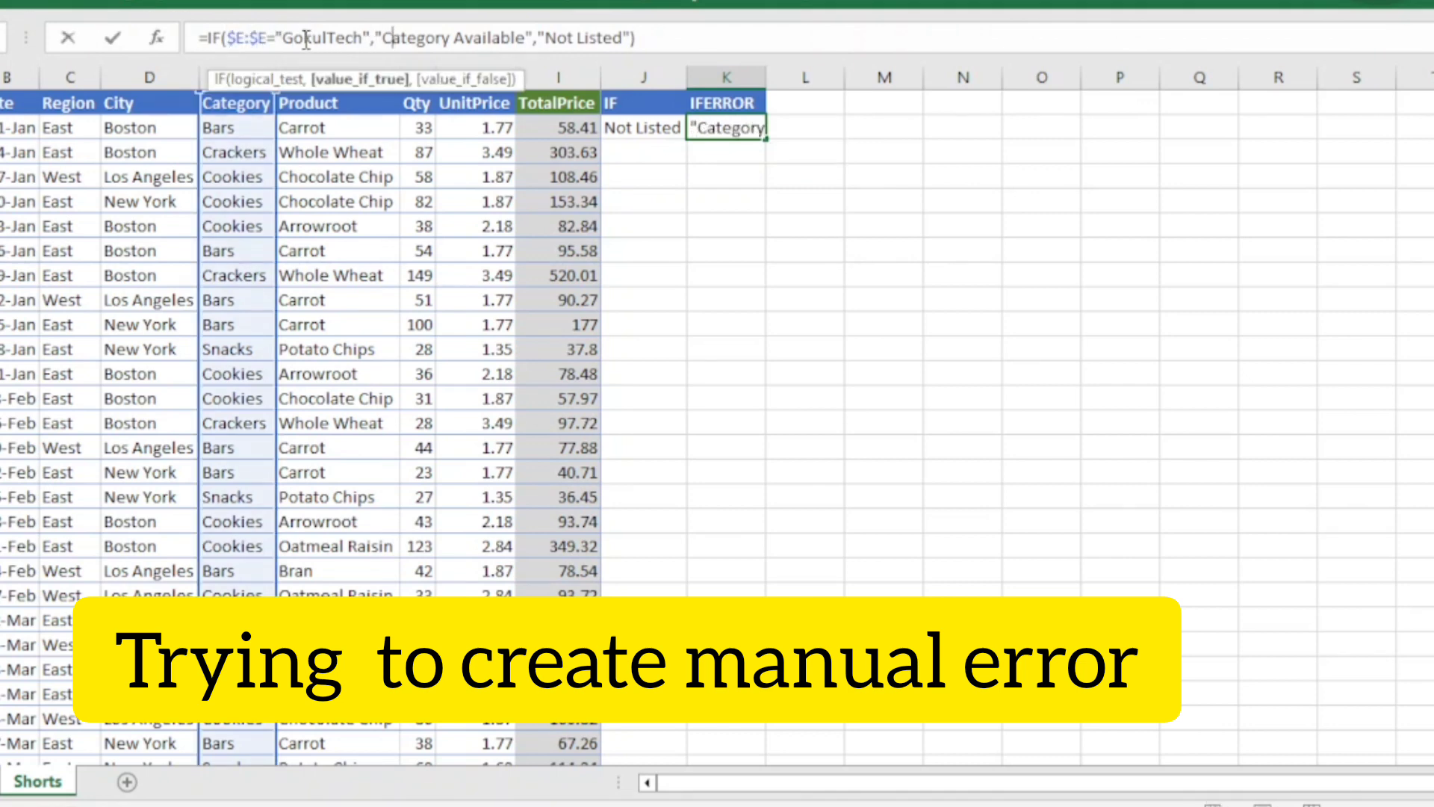
{"action": "left_click", "coordinate": [383, 37]}
{"action": "key", "text": "BackSpace"}
{"action": "key", "text": "Right"}
{"action": "key", "text": "Right"}
{"action": "key", "text": "Right"}
{"action": "key", "text": "Right"}
{"action": "key", "text": "Right"}
{"action": "key", "text": "Right"}
{"action": "key", "text": "Right"}
{"action": "key", "text": "Right"}
{"action": "key", "text": "Right"}
{"action": "key", "text": "Right"}
{"action": "key", "text": "Right"}
{"action": "key", "text": "Right"}
{"action": "key", "text": "Right"}
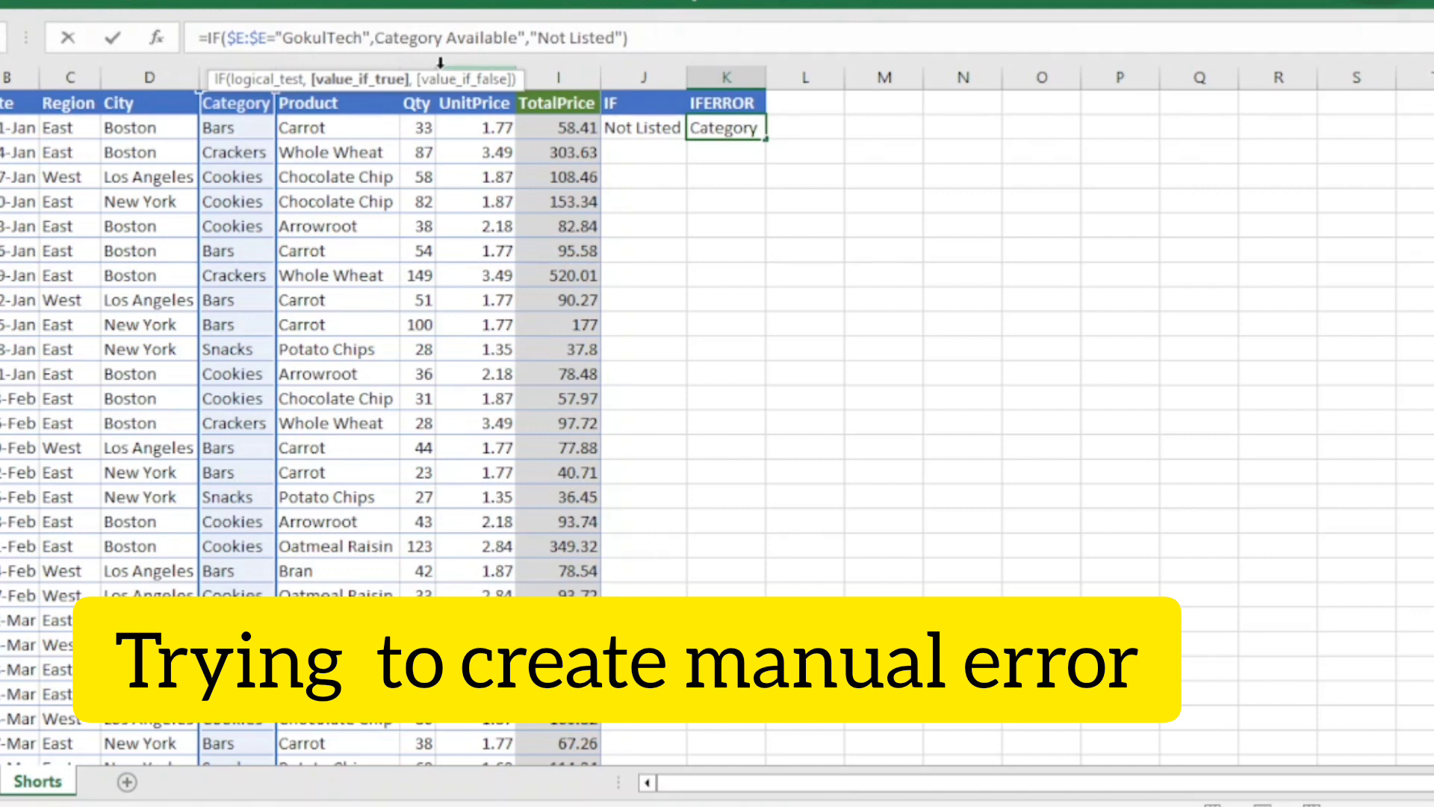
{"action": "key", "text": "Right"}
{"action": "key", "text": "Right"}
{"action": "key", "text": "Right"}
{"action": "key", "text": "Right"}
{"action": "key", "text": "Right"}
{"action": "key", "text": "Delete"}
{"action": "key", "text": "Return"}
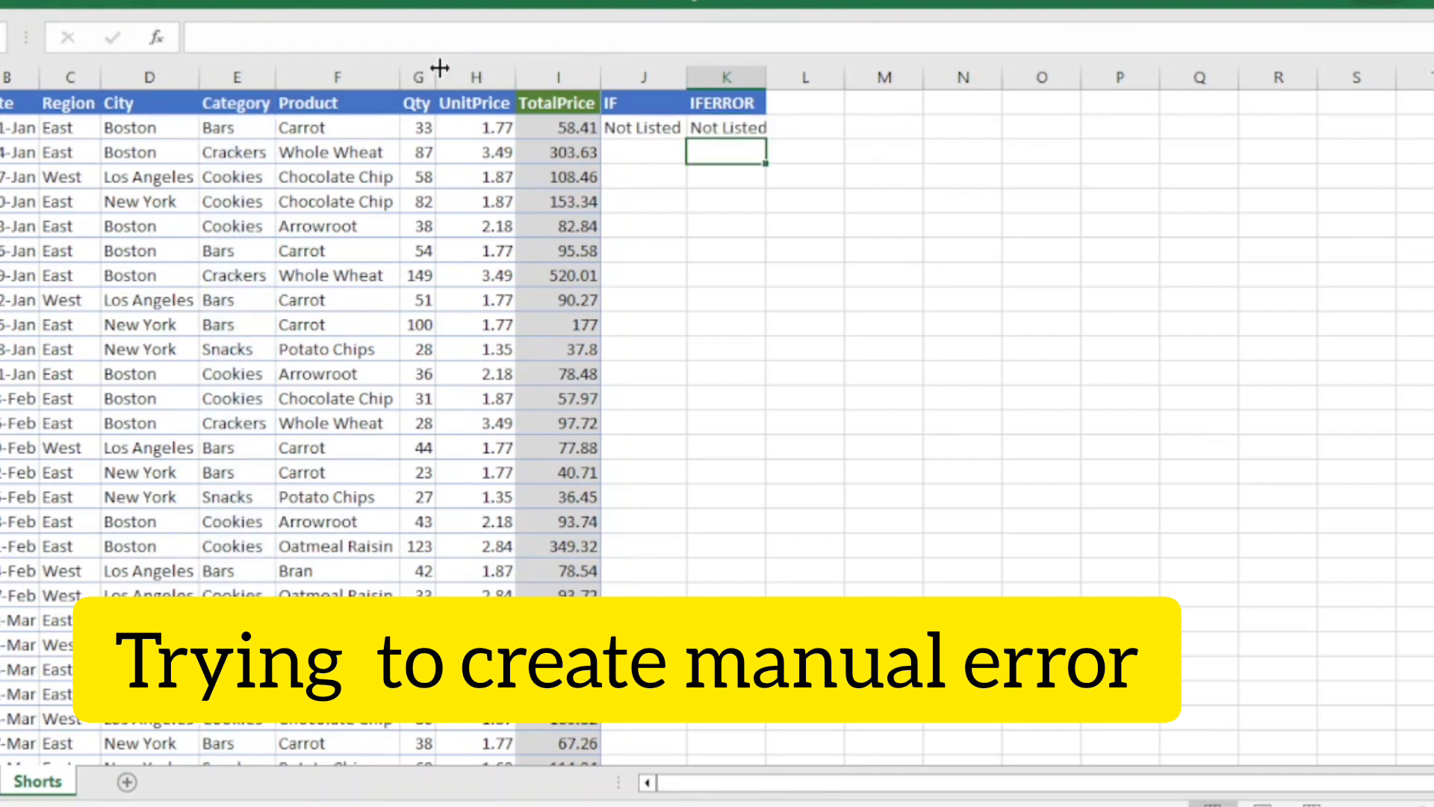
{"action": "key", "text": "Up"}
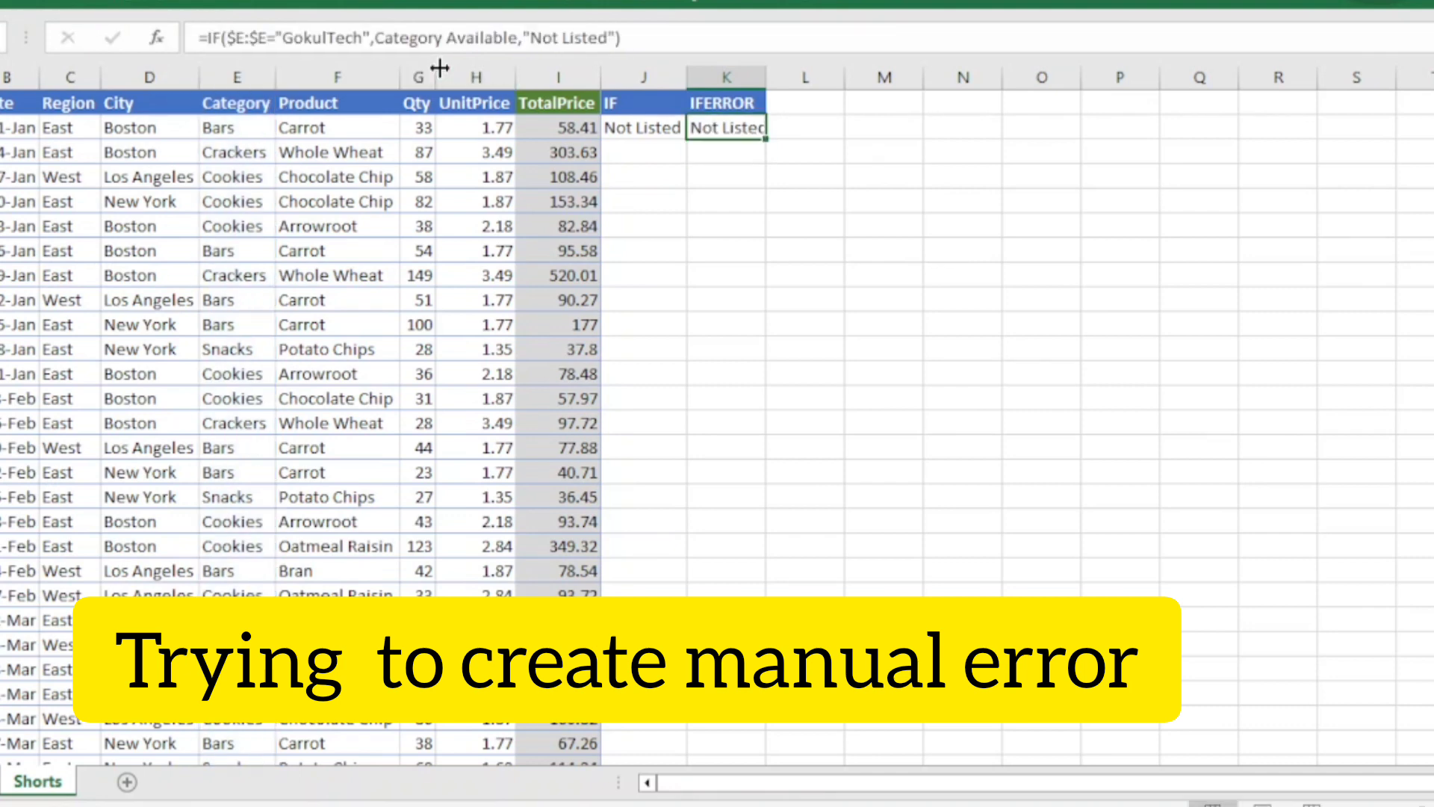
Remove the quotation marks around GokulTech in the K2 formula's logical test.
{"action": "left_click", "coordinate": [370, 38]}
{"action": "key", "text": "BackSpace"}
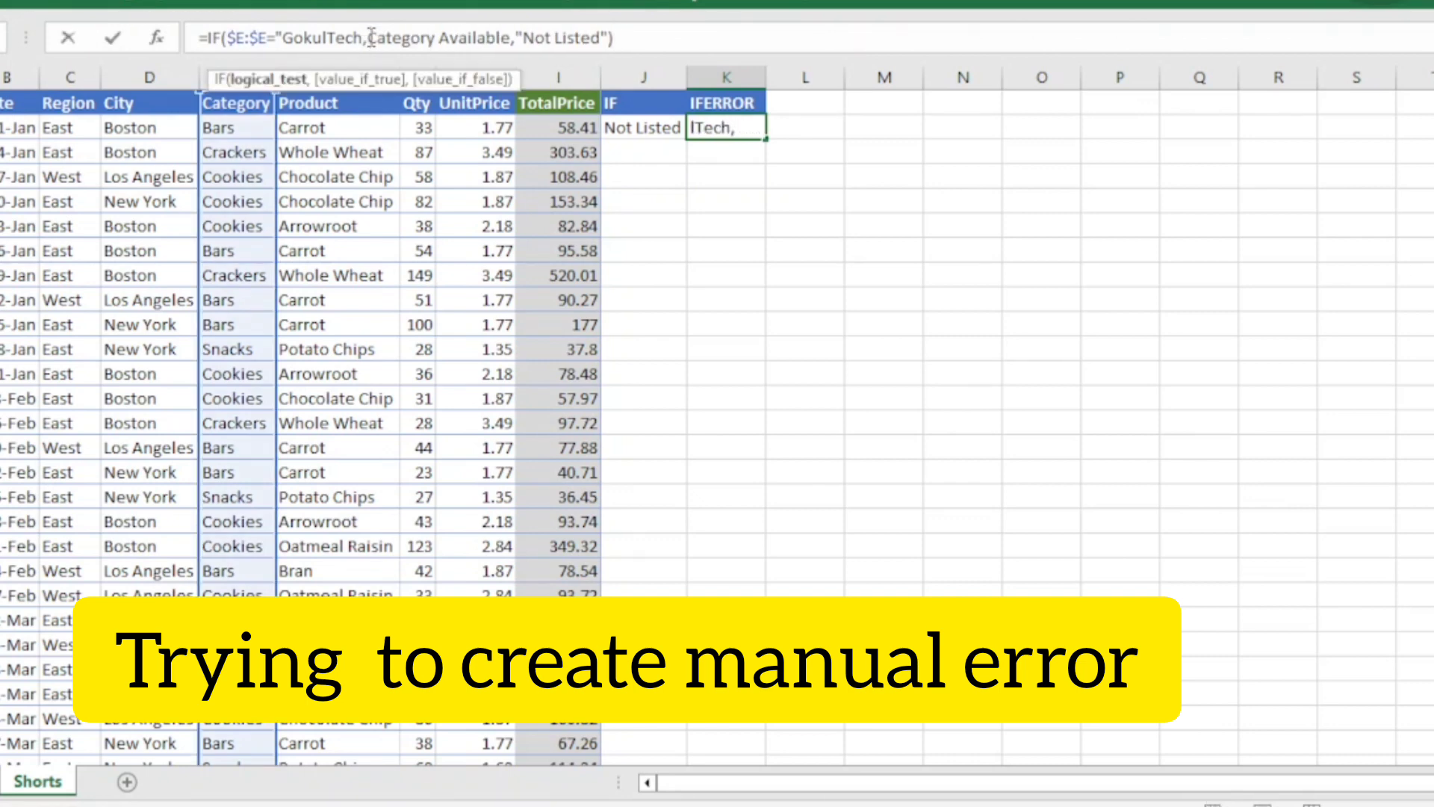
{"action": "left_click", "coordinate": [276, 37]}
{"action": "key", "text": "Delete"}
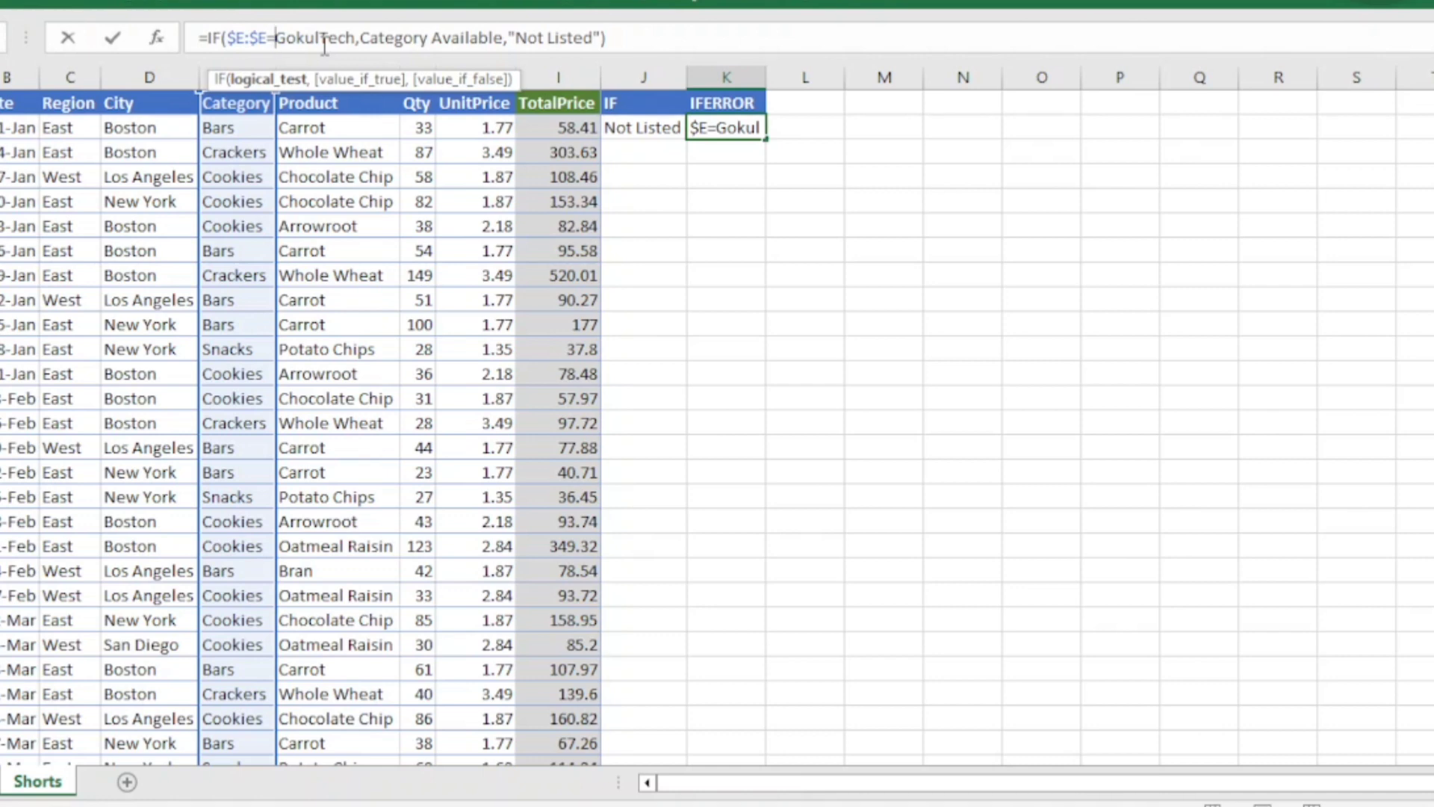
{"action": "key", "text": "Return"}
{"action": "key", "text": "Up"}
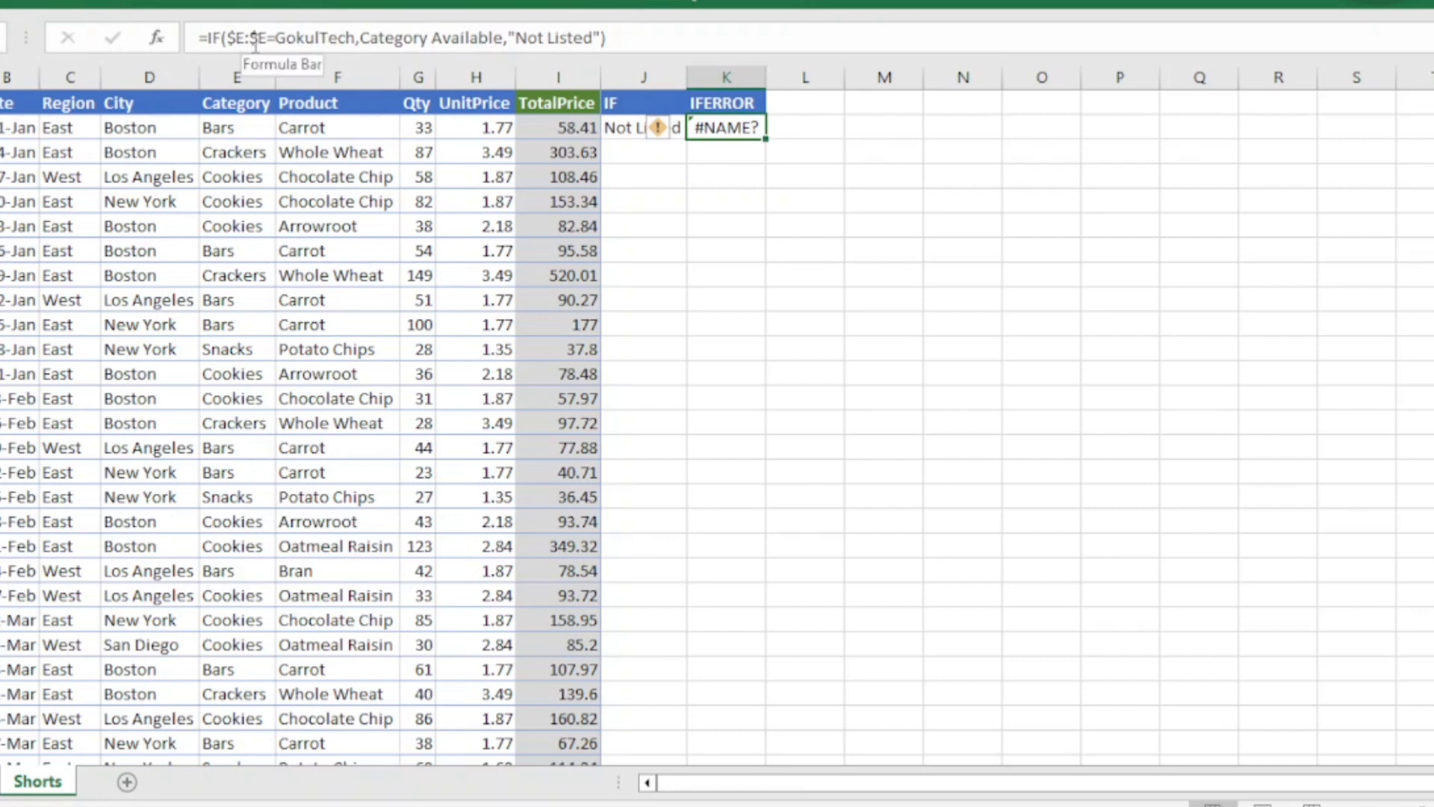
Wrap the K2 IF formula in IFERROR with "Error in Formula" as the value returned on error.
{"action": "left_click", "coordinate": [212, 39]}
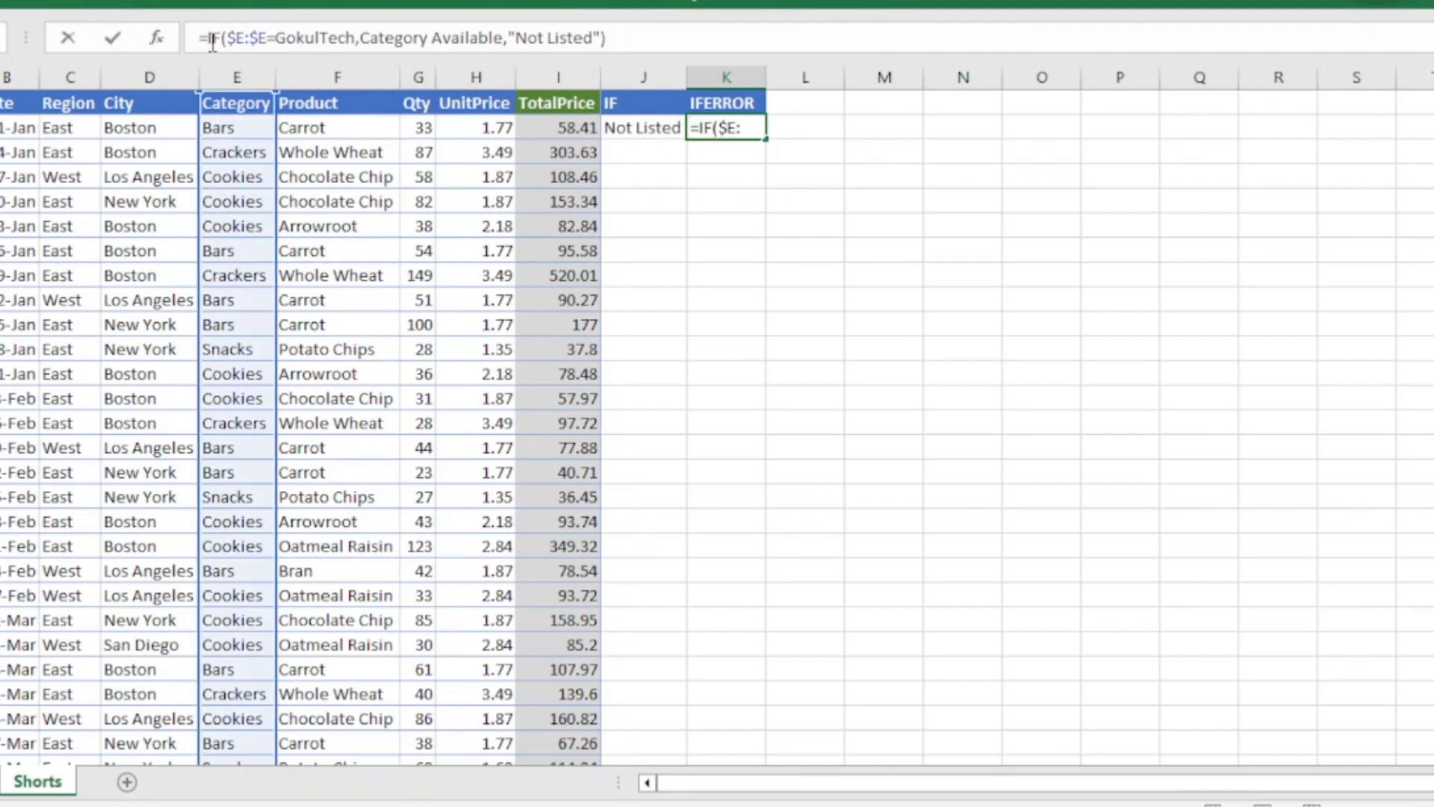
{"action": "type", "text": "IFERROR("}
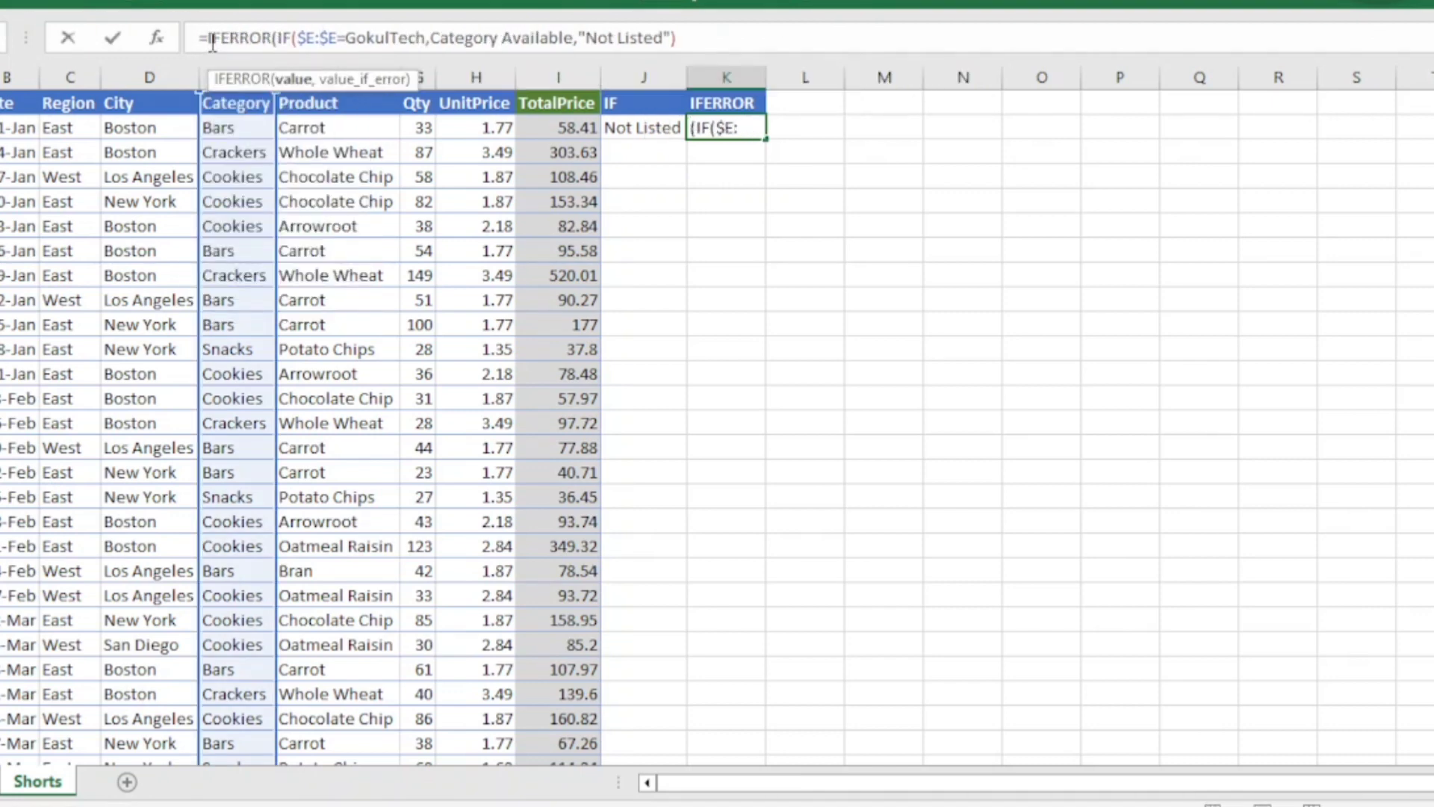
{"action": "key", "text": "End"}
{"action": "type", "text": ","}
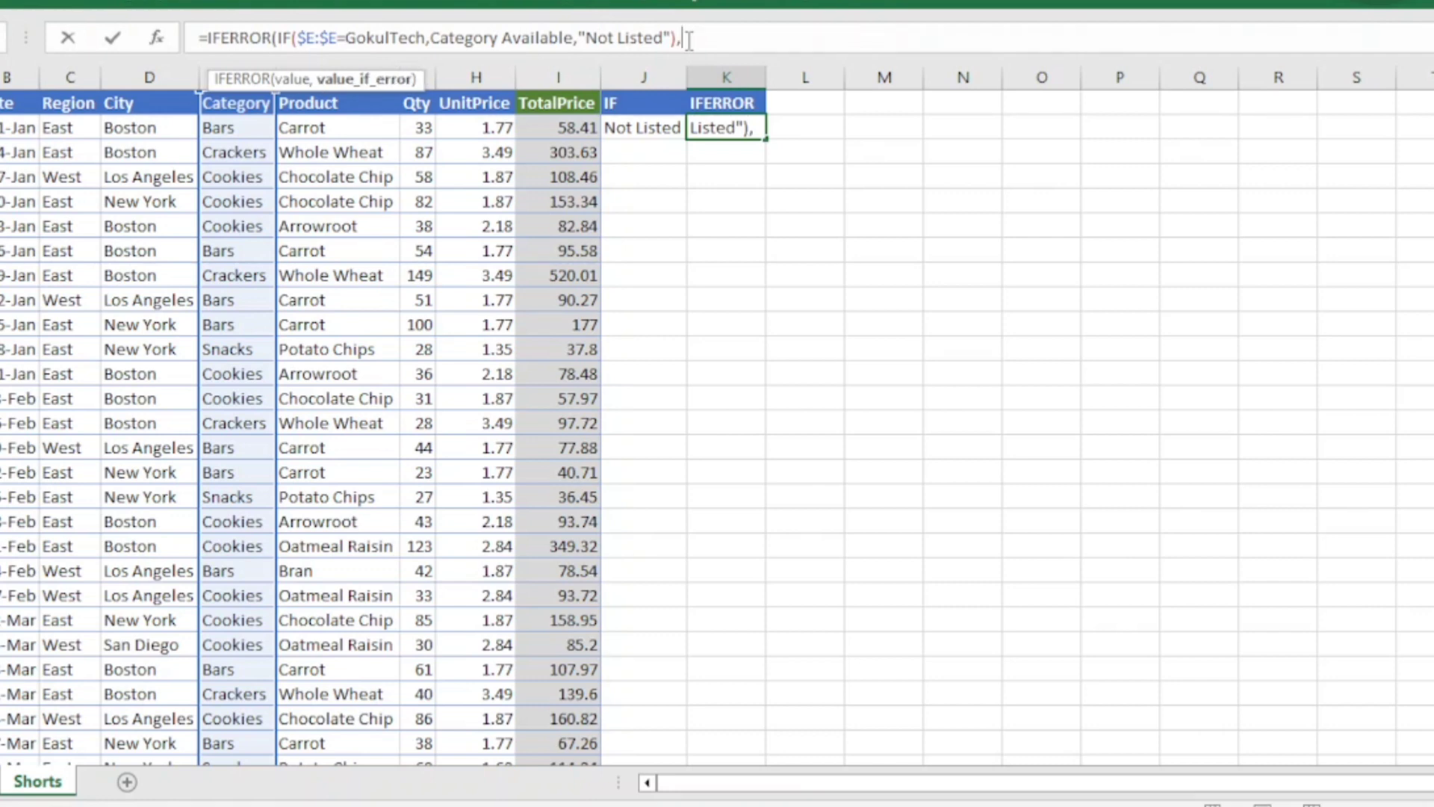
{"action": "type", "text": "\"Error in "}
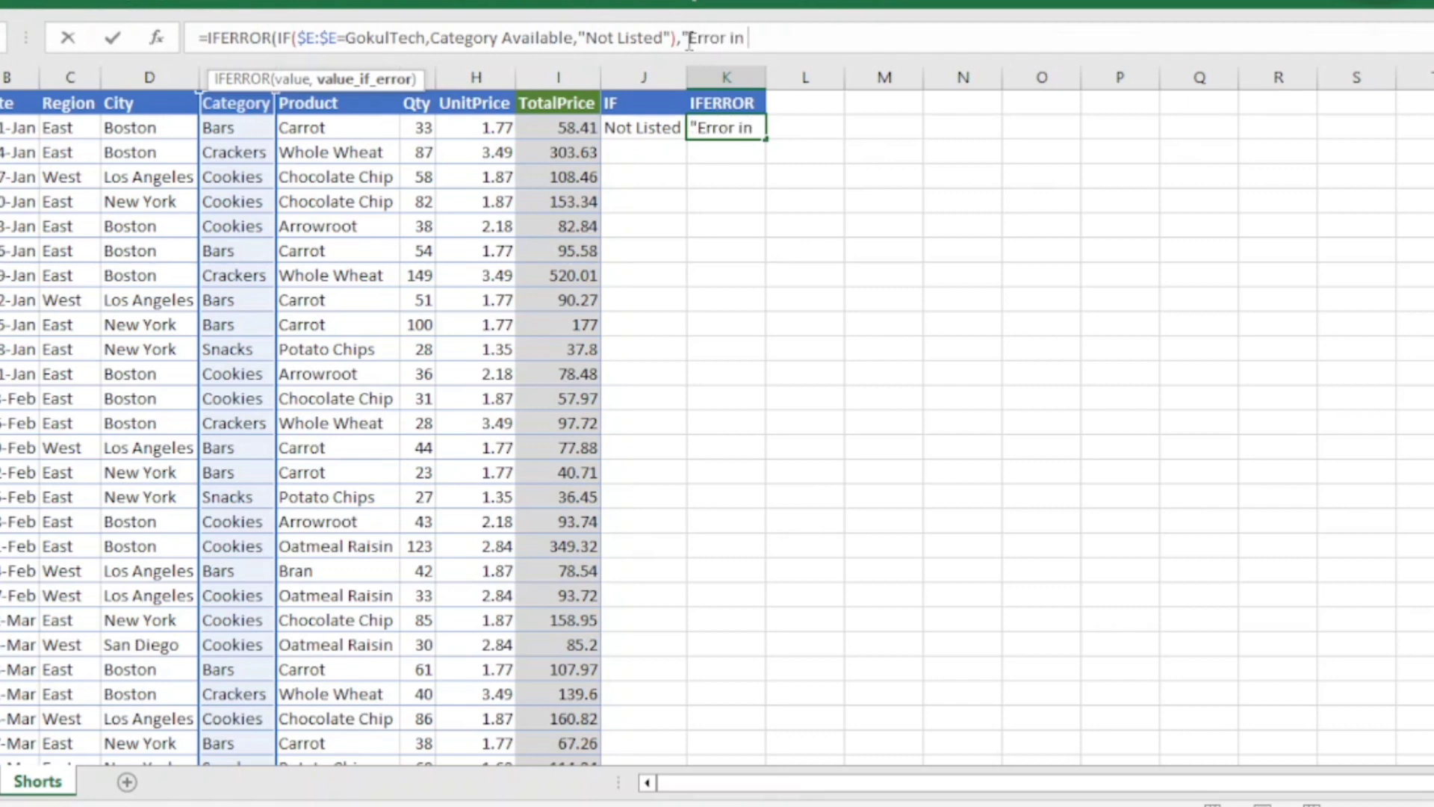
{"action": "type", "text": "Formula\")"}
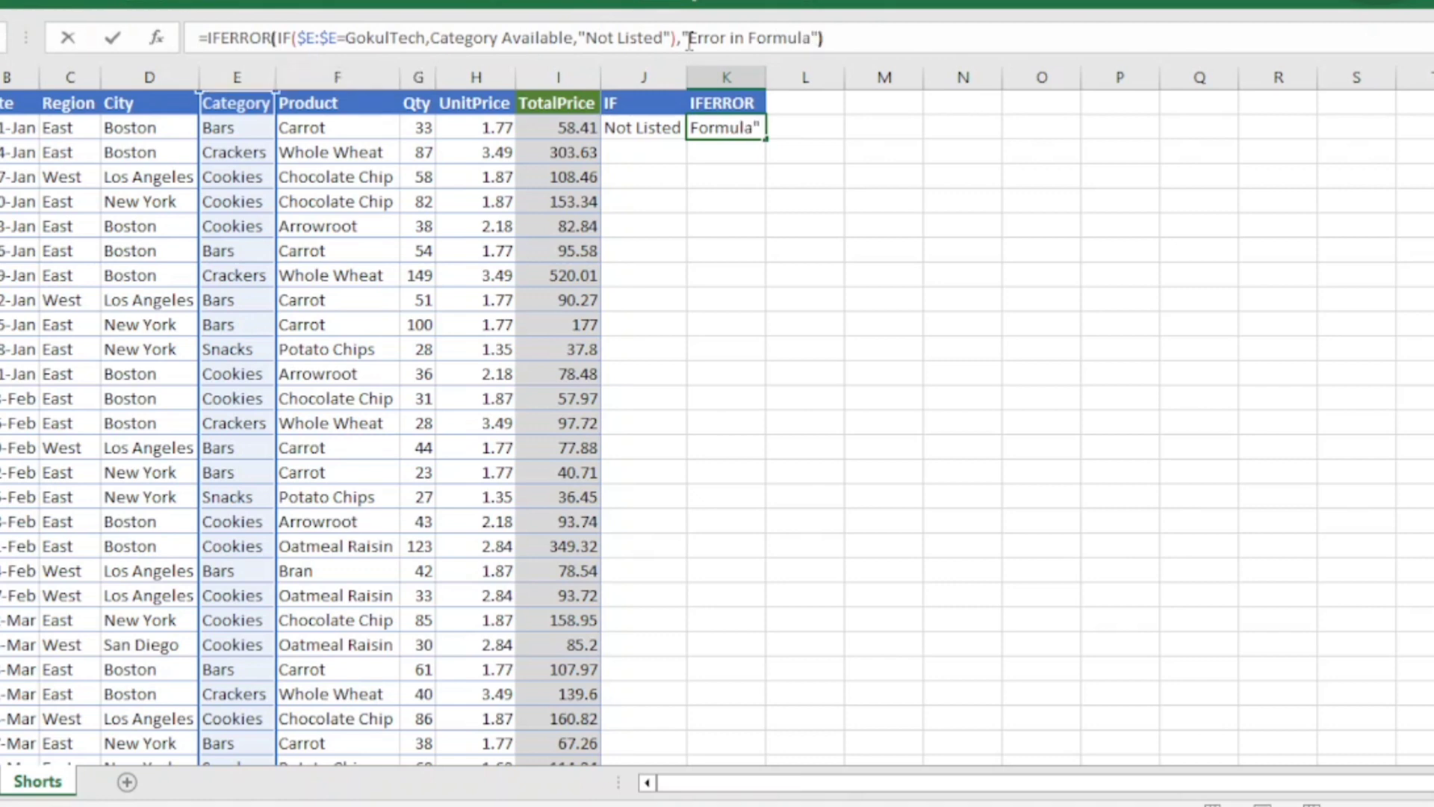
{"action": "key", "text": "Return"}
{"action": "key", "text": "Up"}
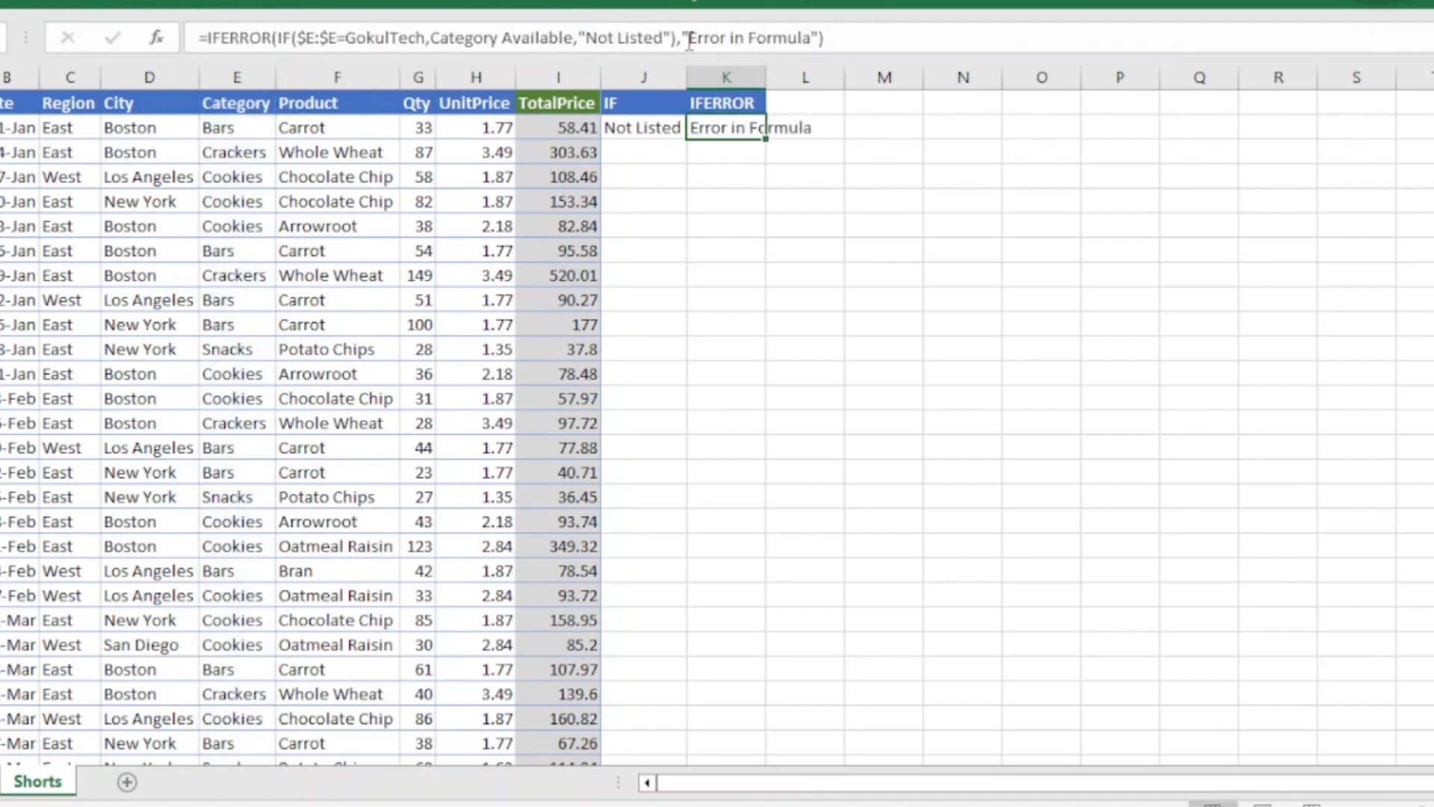
Autofit the width of column K and enter the header IFNA in cell L1.
{"action": "double_click", "coordinate": [765, 86]}
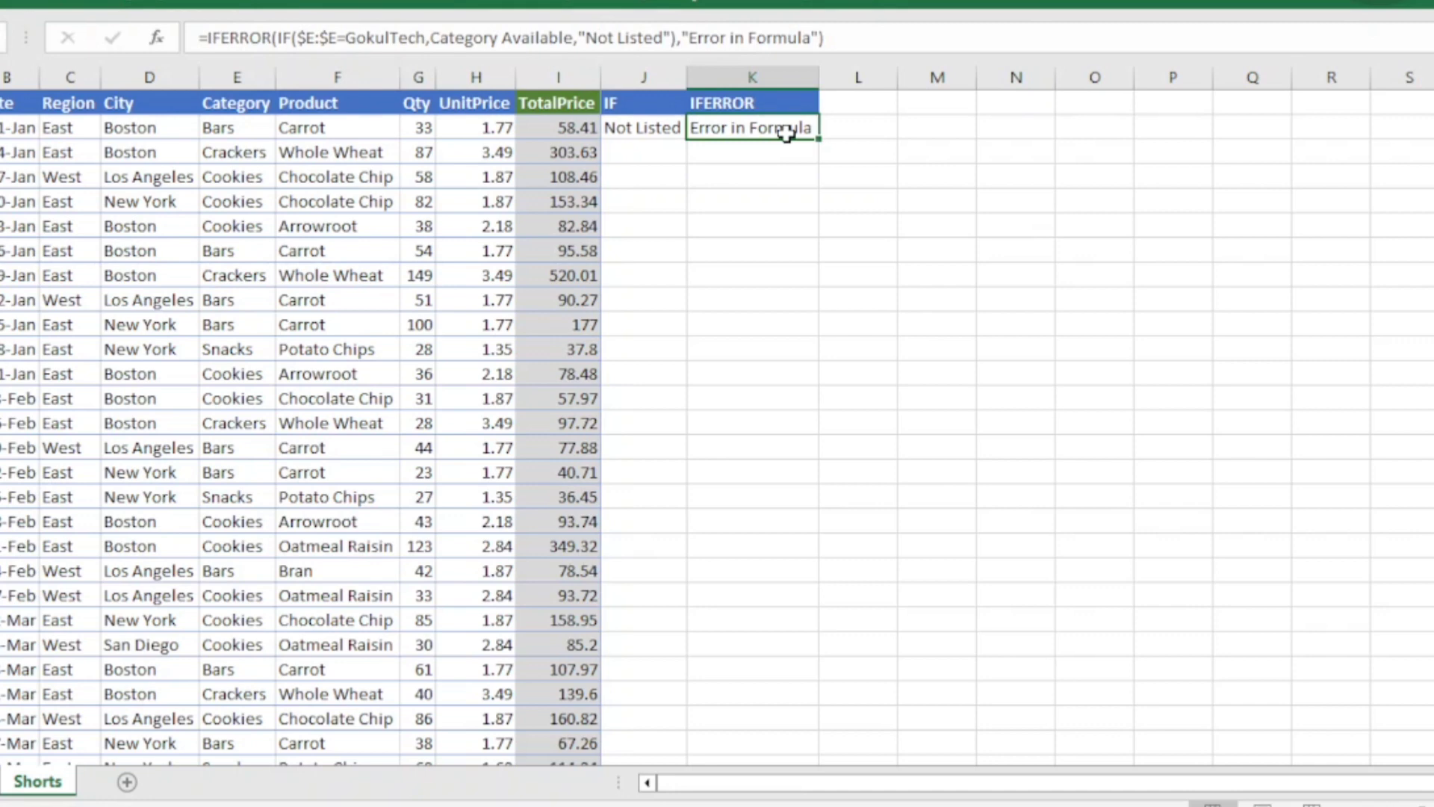
{"action": "key", "text": "Up"}
{"action": "key", "text": "Right"}
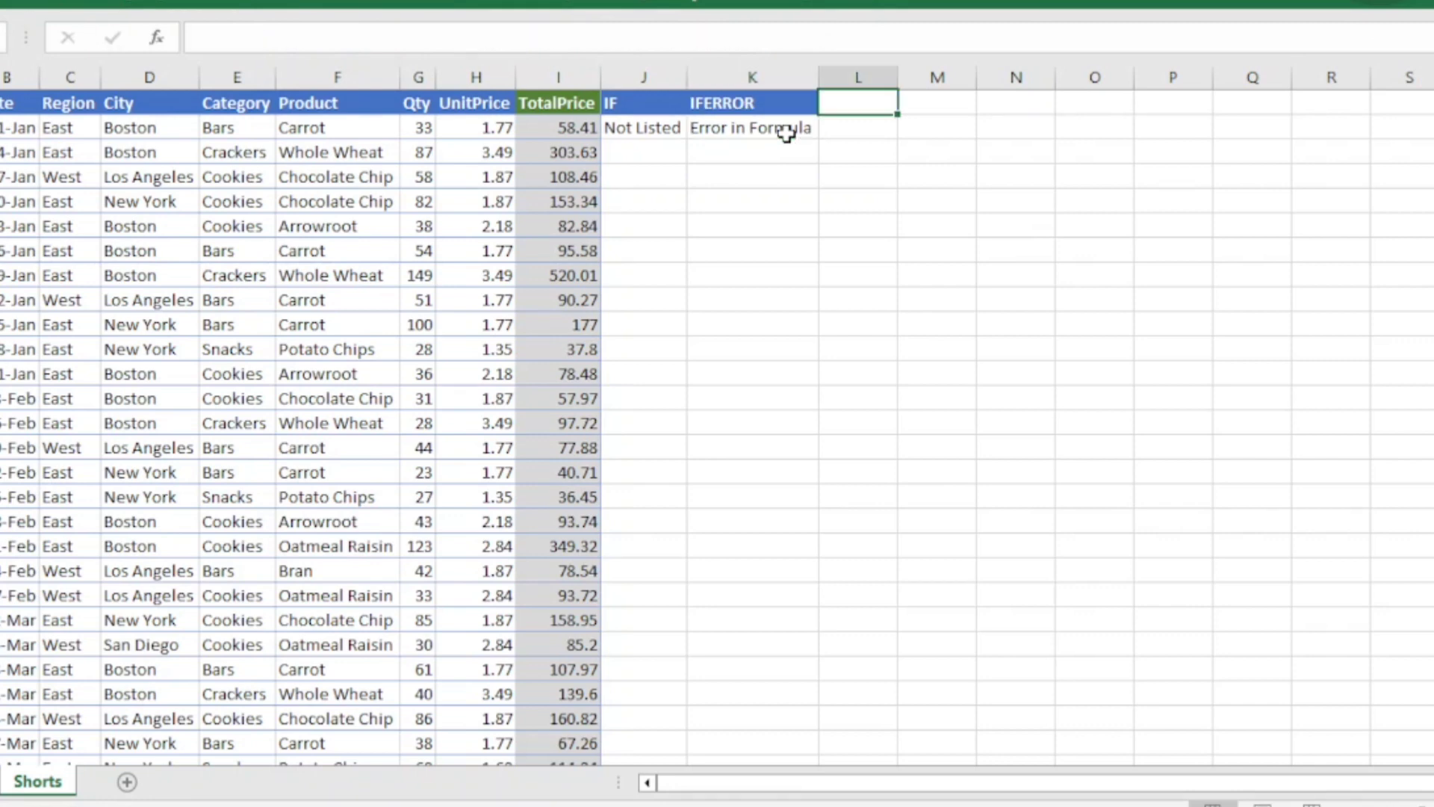
{"action": "type", "text": "IFNA"}
{"action": "key", "text": "Return"}
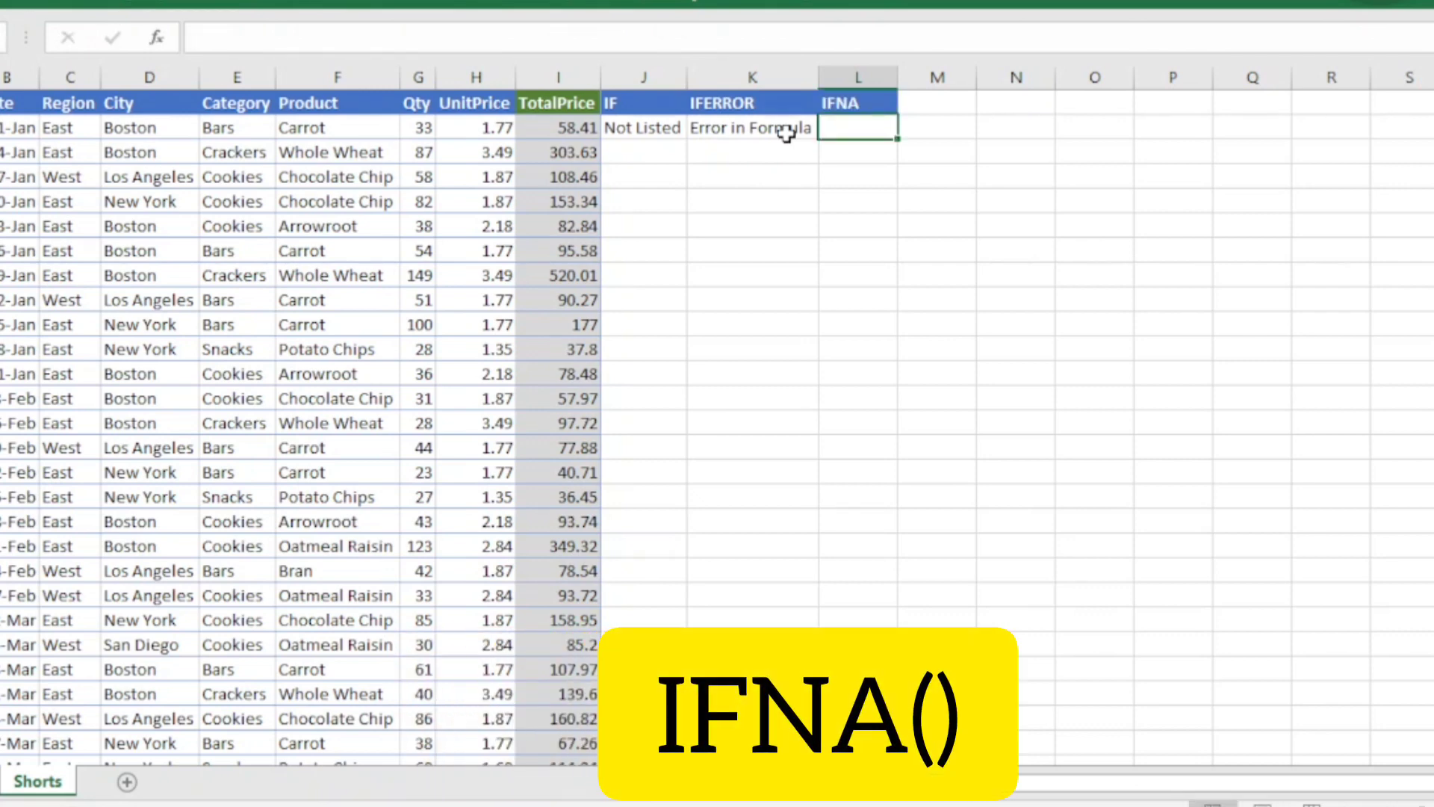
Start an IFNA formula in cell L2.
{"action": "type", "text": "="}
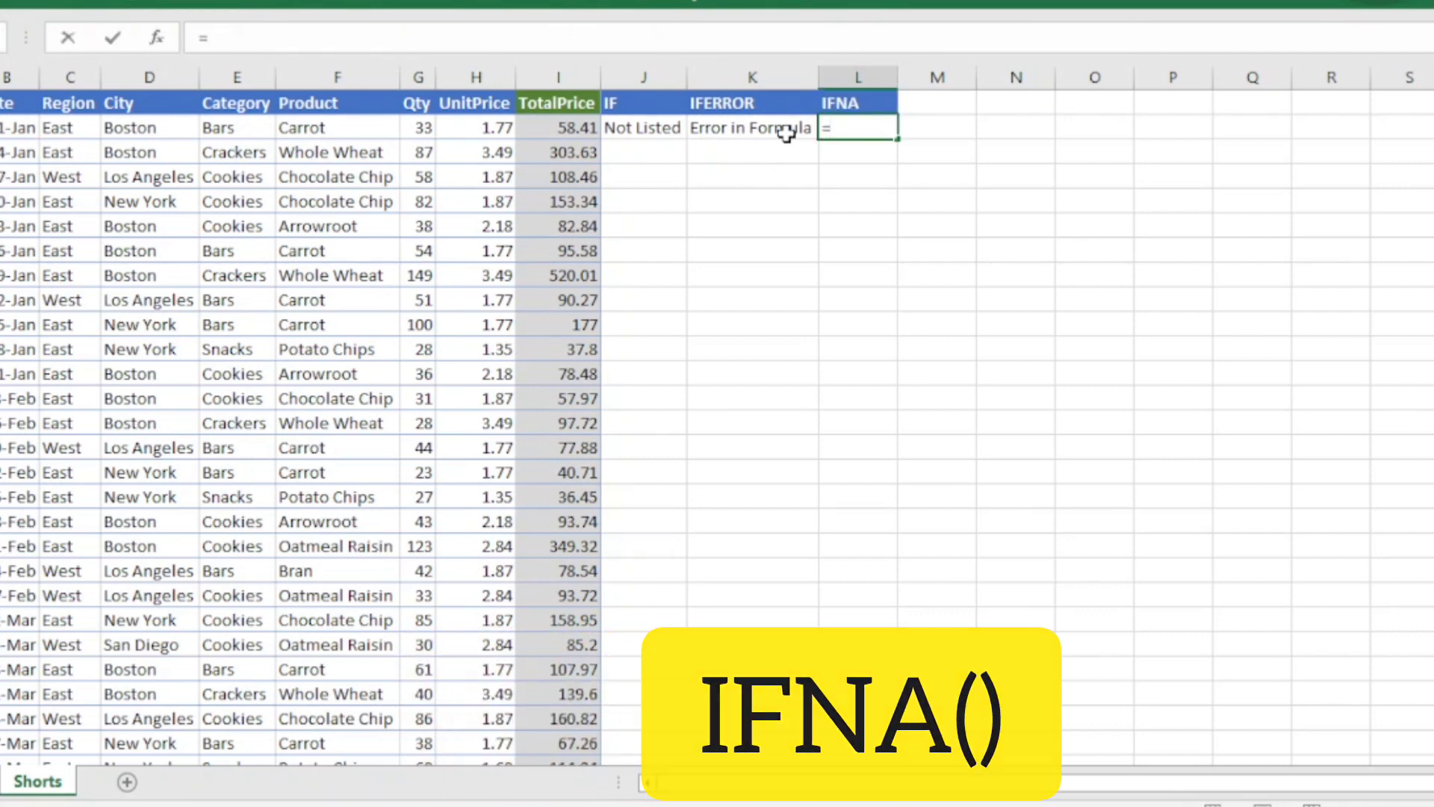
{"action": "type", "text": "IFNA"}
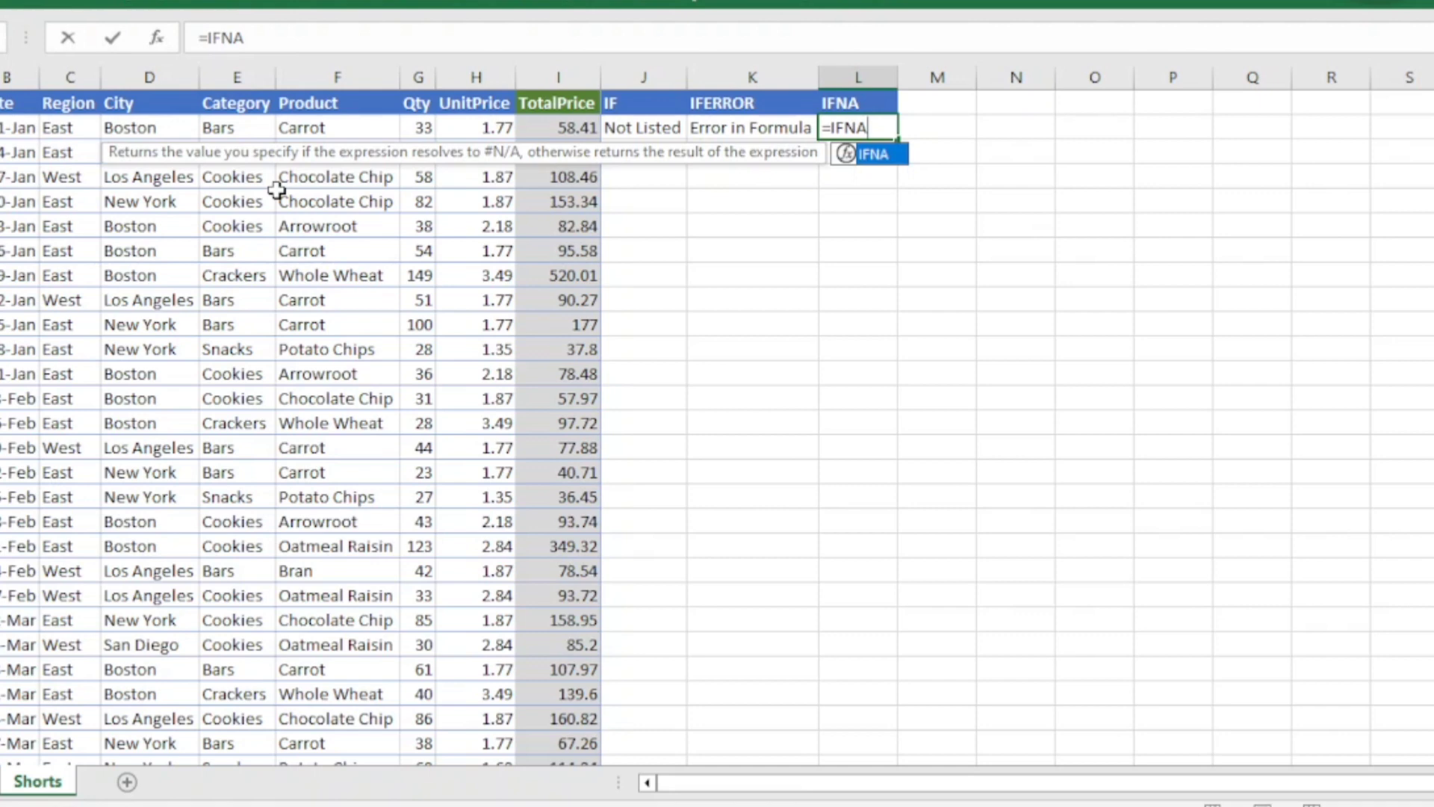
{"action": "type", "text": "("}
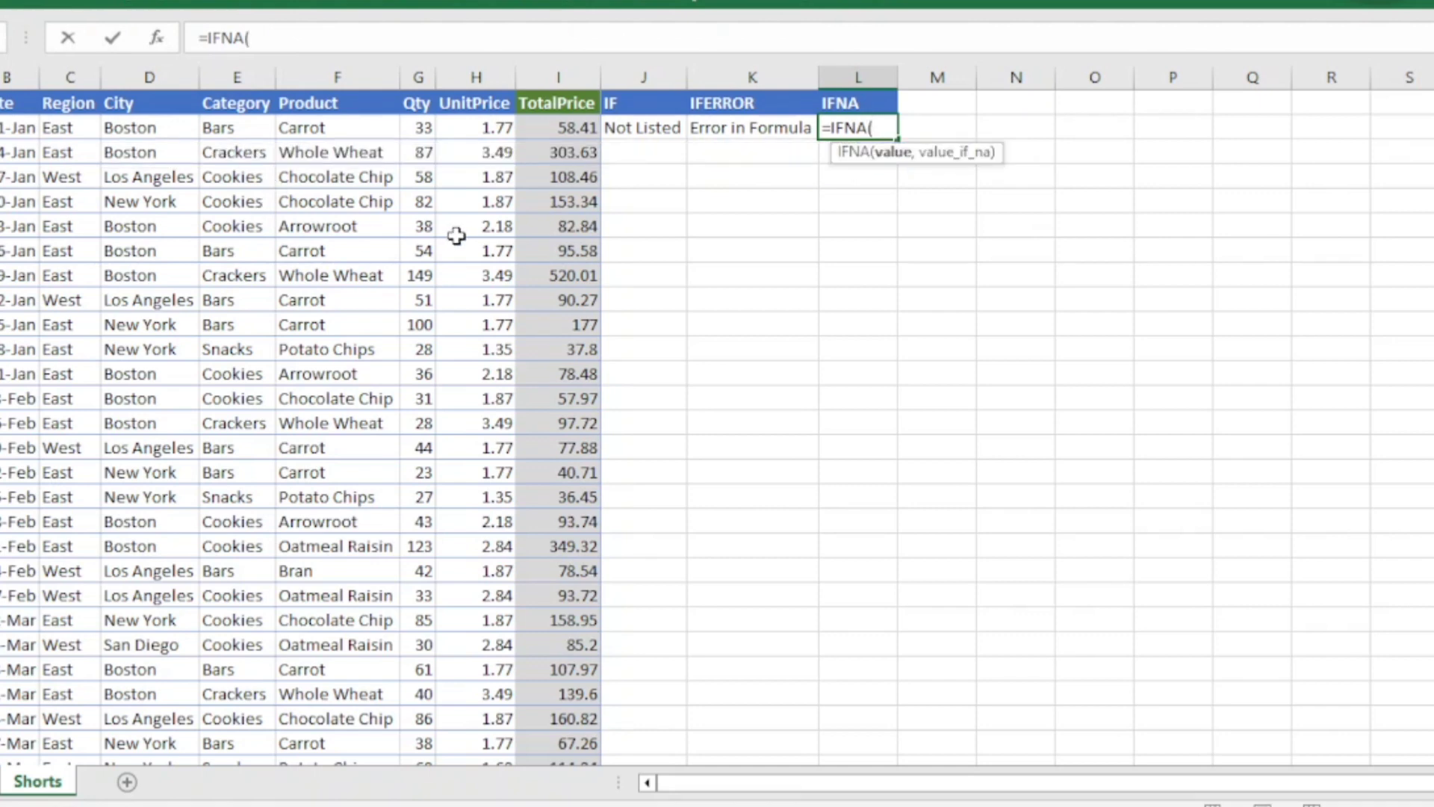
{"action": "left_click", "coordinate": [235, 79]}
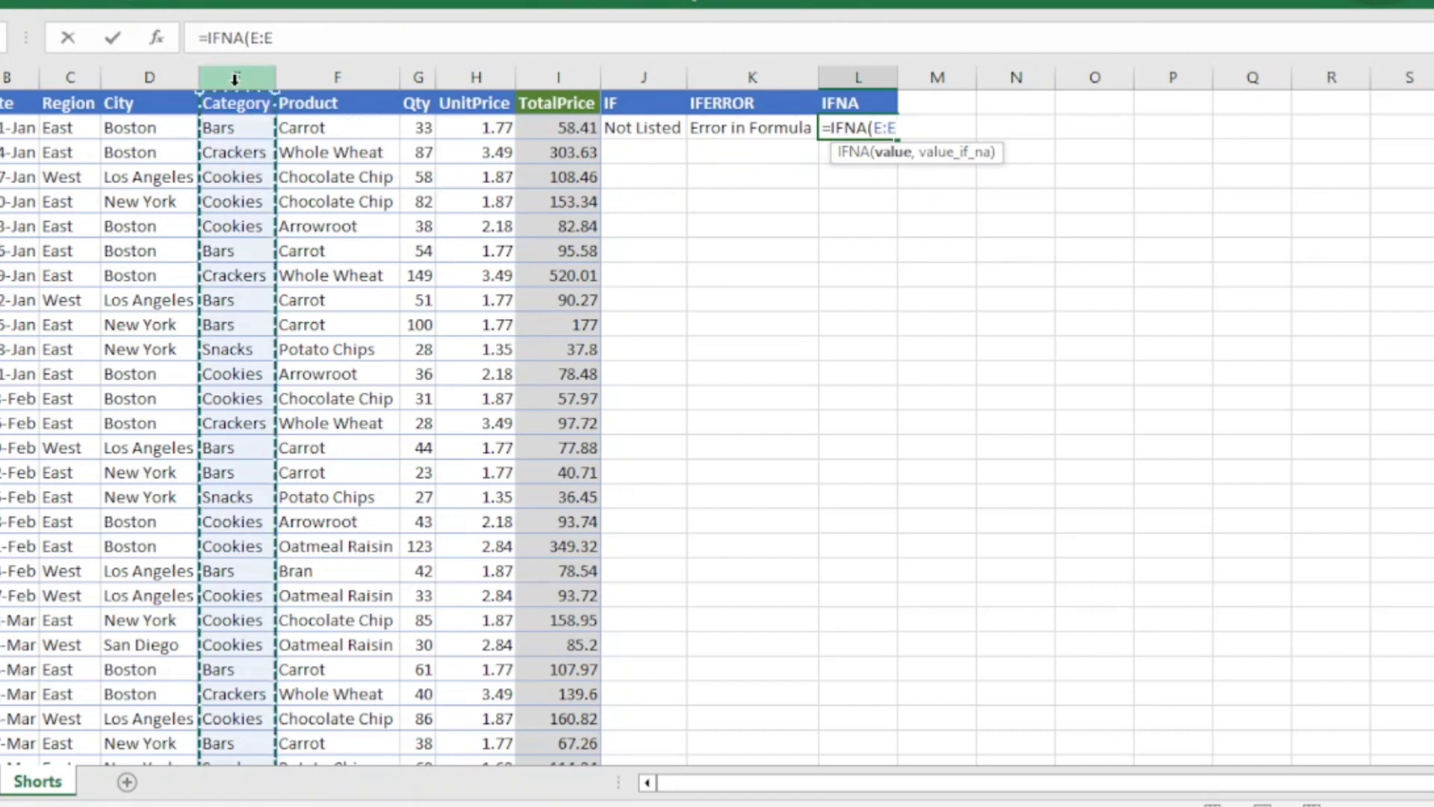
{"action": "key", "text": "F4"}
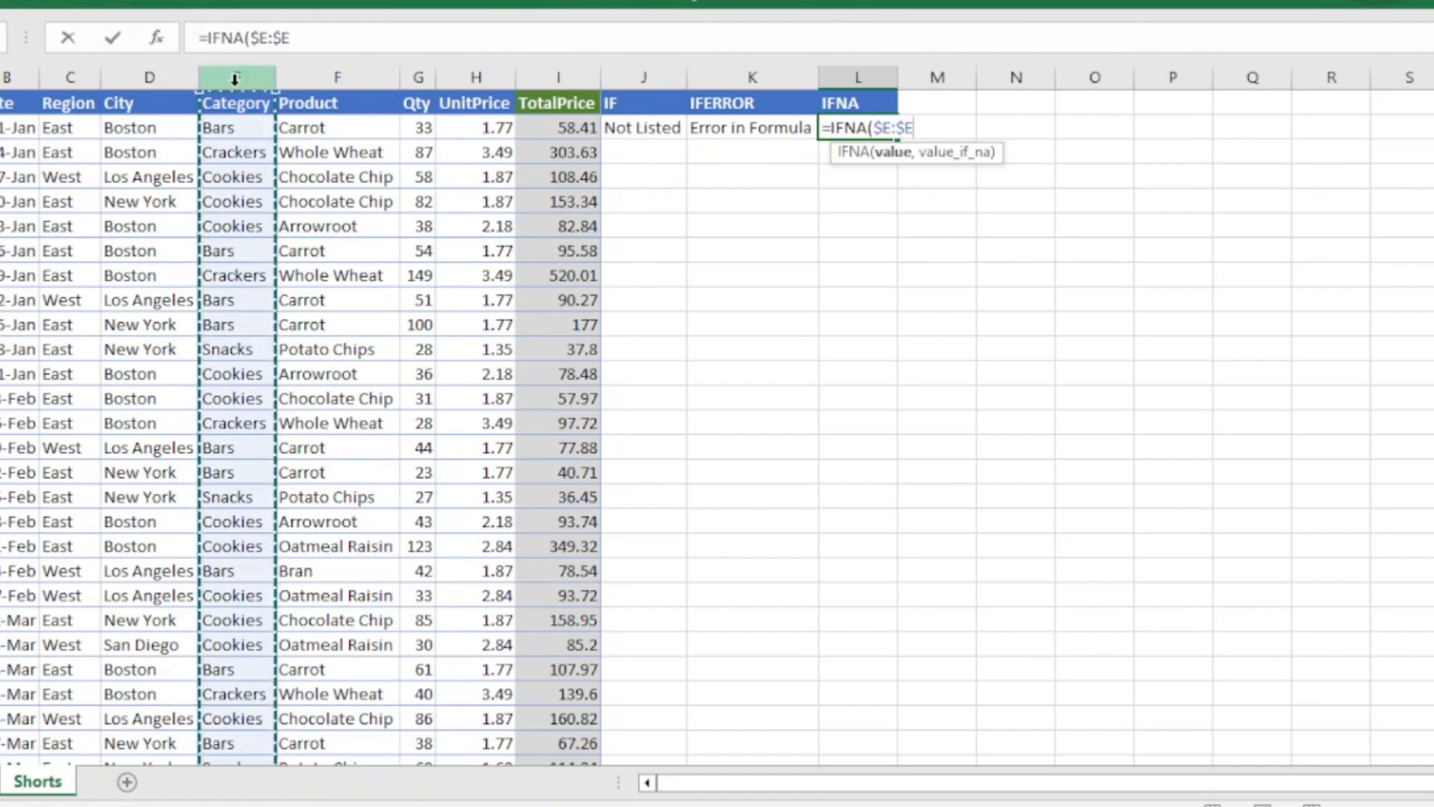
{"action": "key", "text": "BackSpace"}
{"action": "key", "text": "BackSpace"}
{"action": "key", "text": "BackSpace"}
{"action": "key", "text": "BackSpace"}
{"action": "key", "text": "BackSpace"}
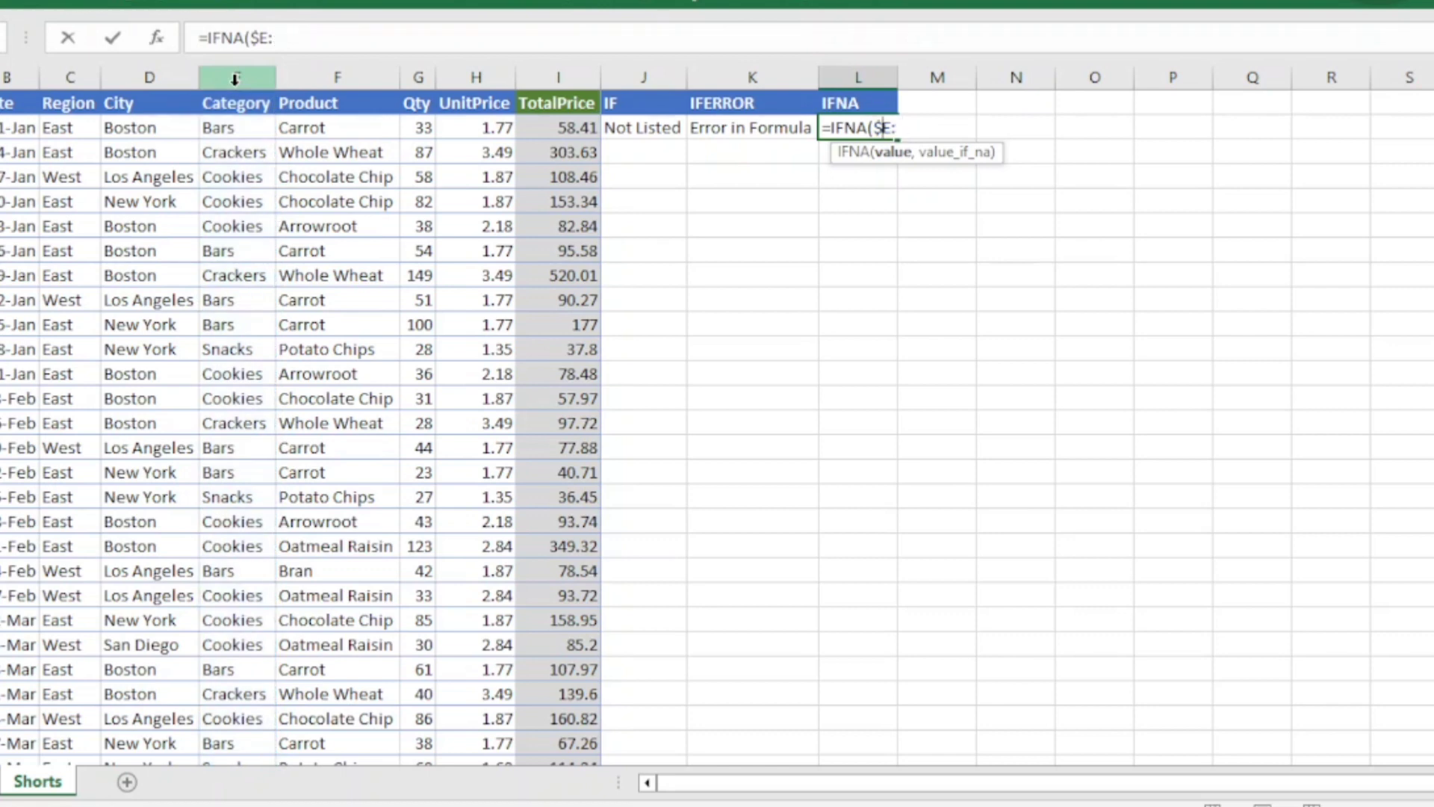
Nest an IF in the L2 IFNA formula that tests $E:$E="GokulTech" and returns "t" or "False".
{"action": "type", "text": "if"}
{"action": "key", "text": "Tab"}
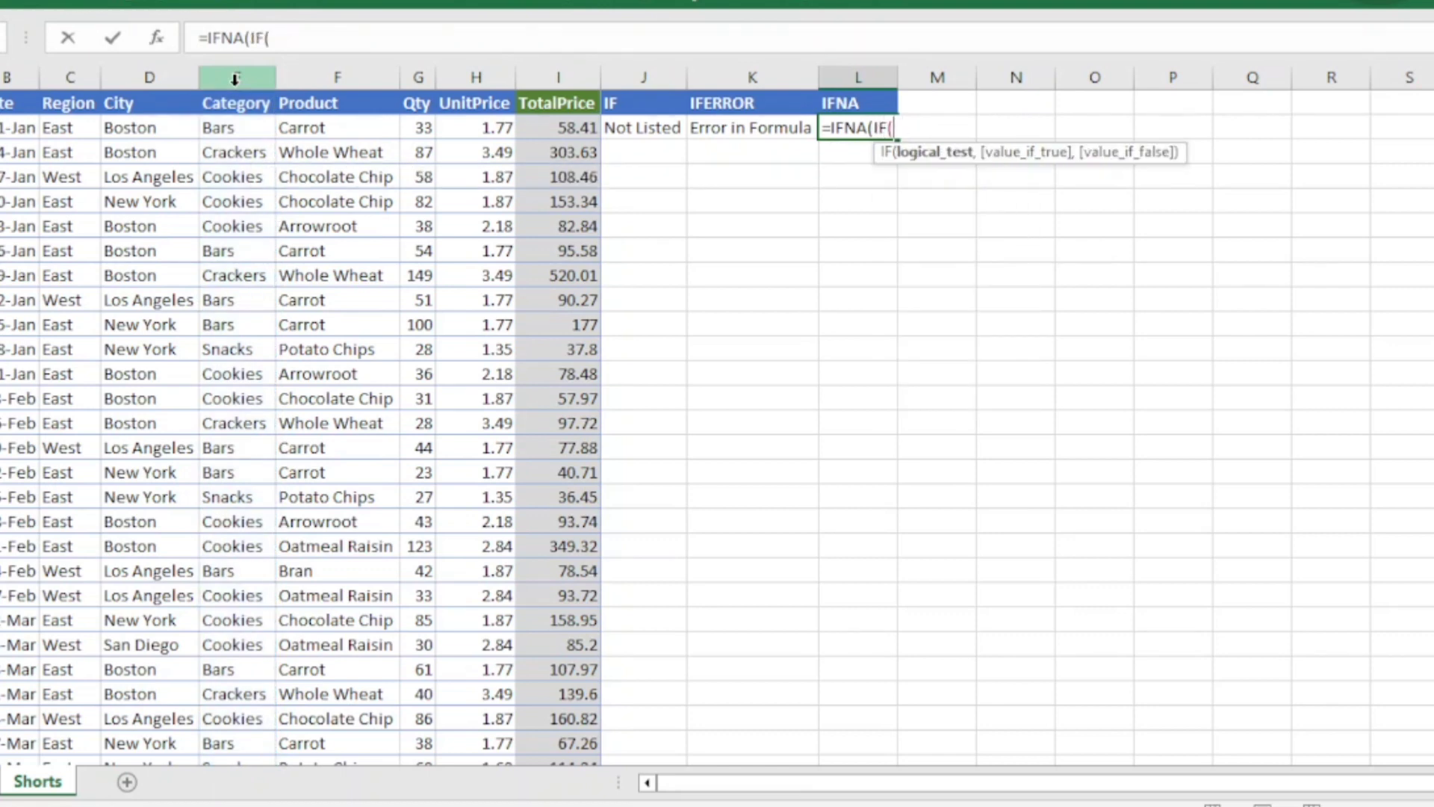
{"action": "left_click", "coordinate": [235, 78]}
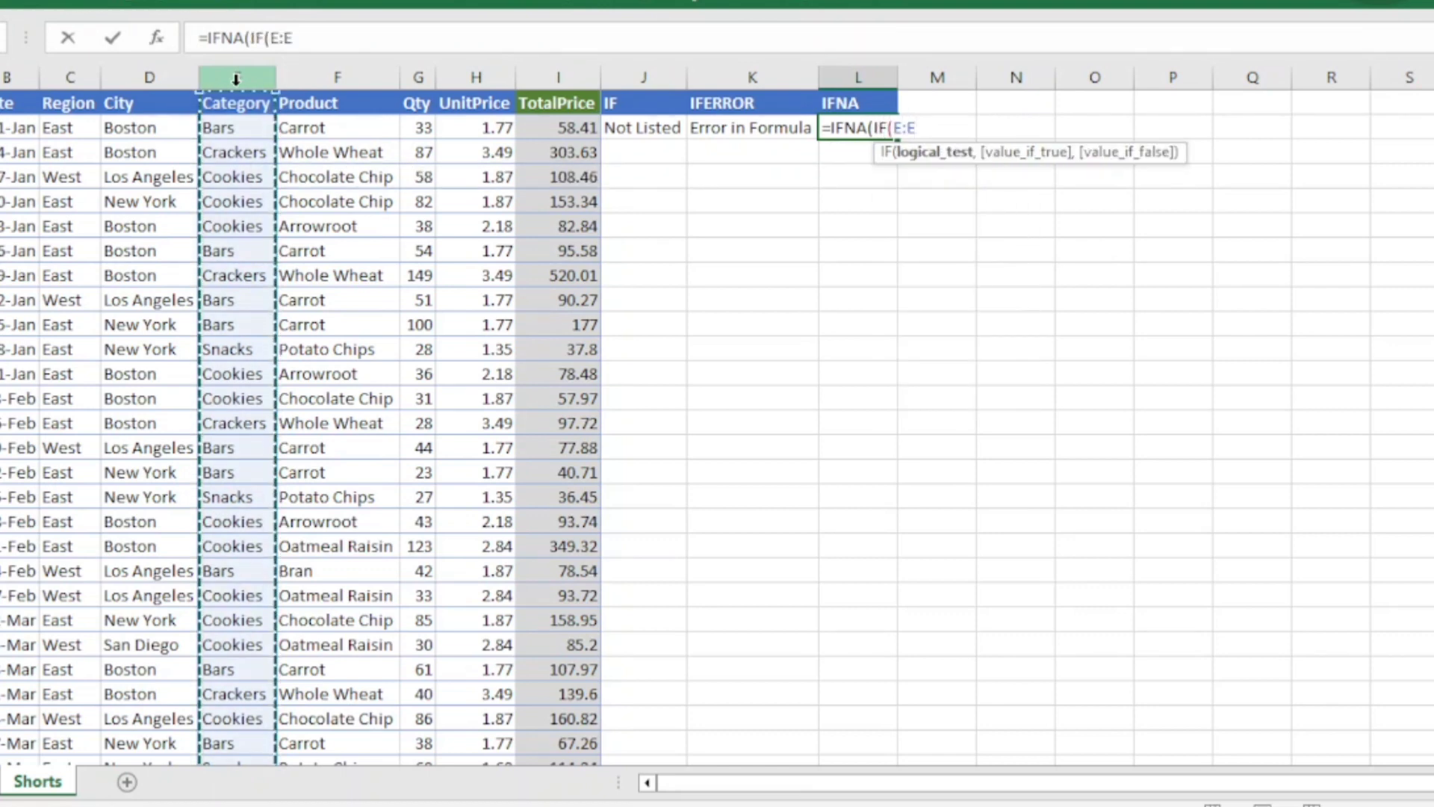
{"action": "key", "text": "F4"}
{"action": "type", "text": "="}
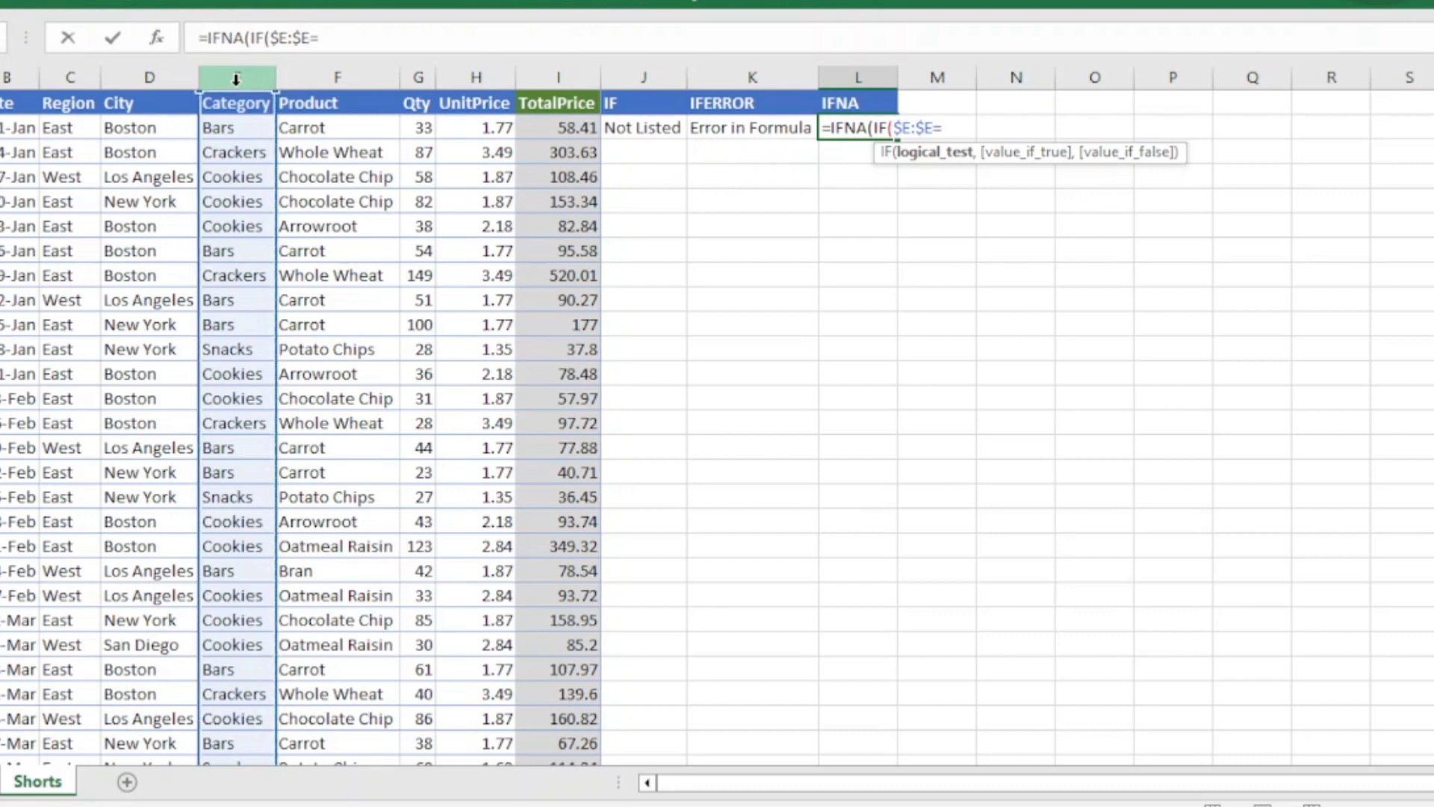
{"action": "type", "text": "\"Gokul"}
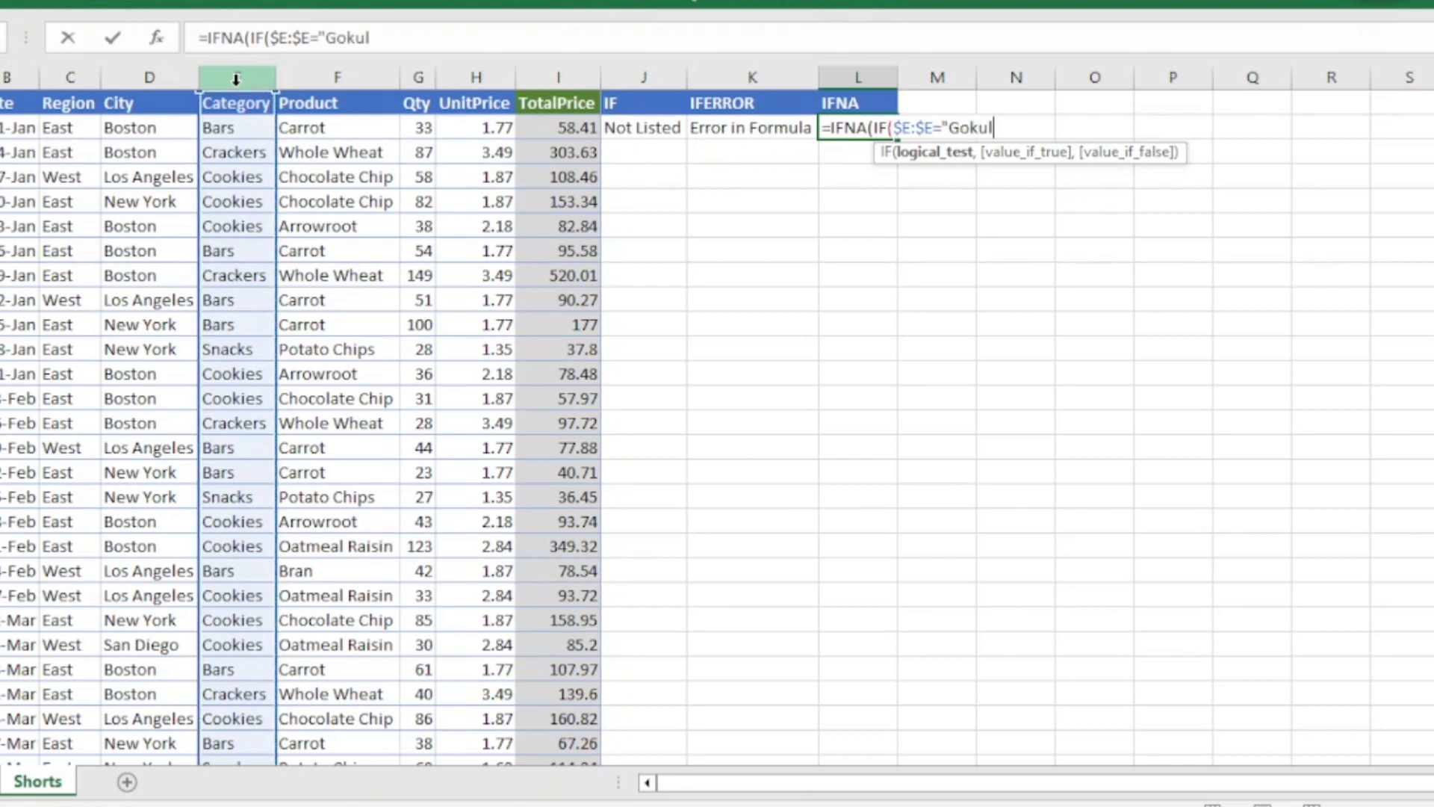
{"action": "type", "text": "Tech\",\"t\""}
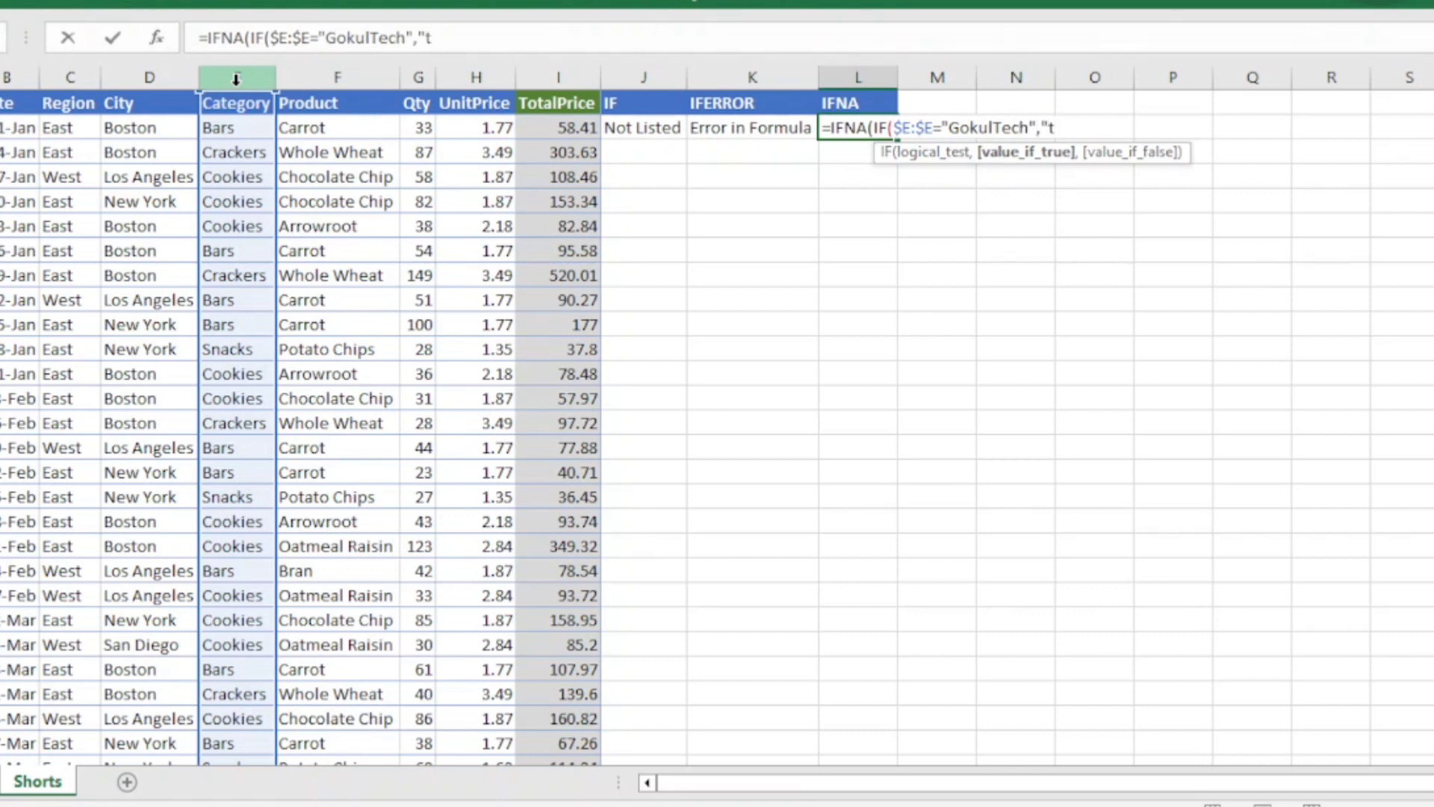
{"action": "type", "text": "\"Fals"}
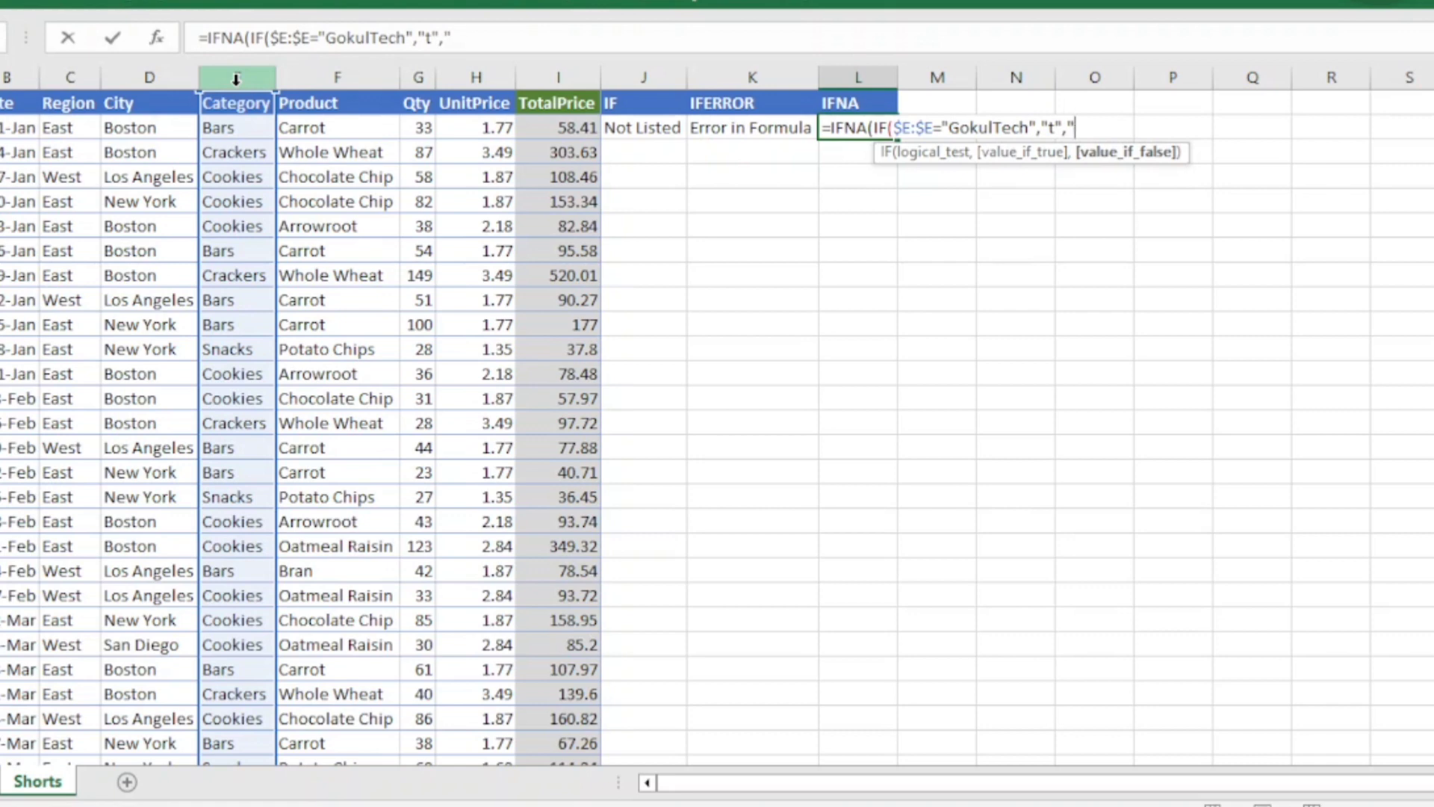
{"action": "type", "text": "e\")"}
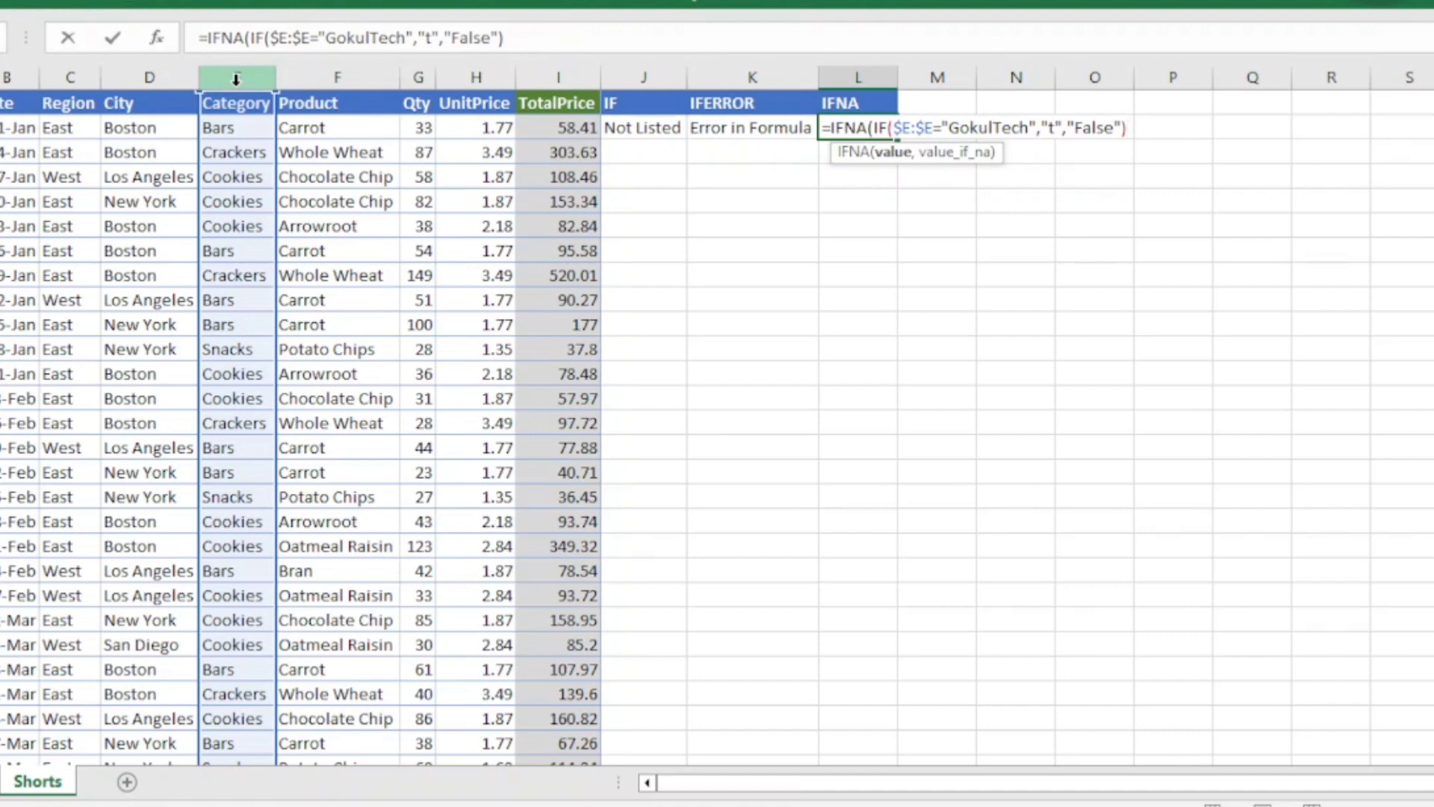
Complete the L2 IFNA formula with "NAERROR" as the value returned for an N/A error.
{"action": "type", "text": ",\"NAERROR\""}
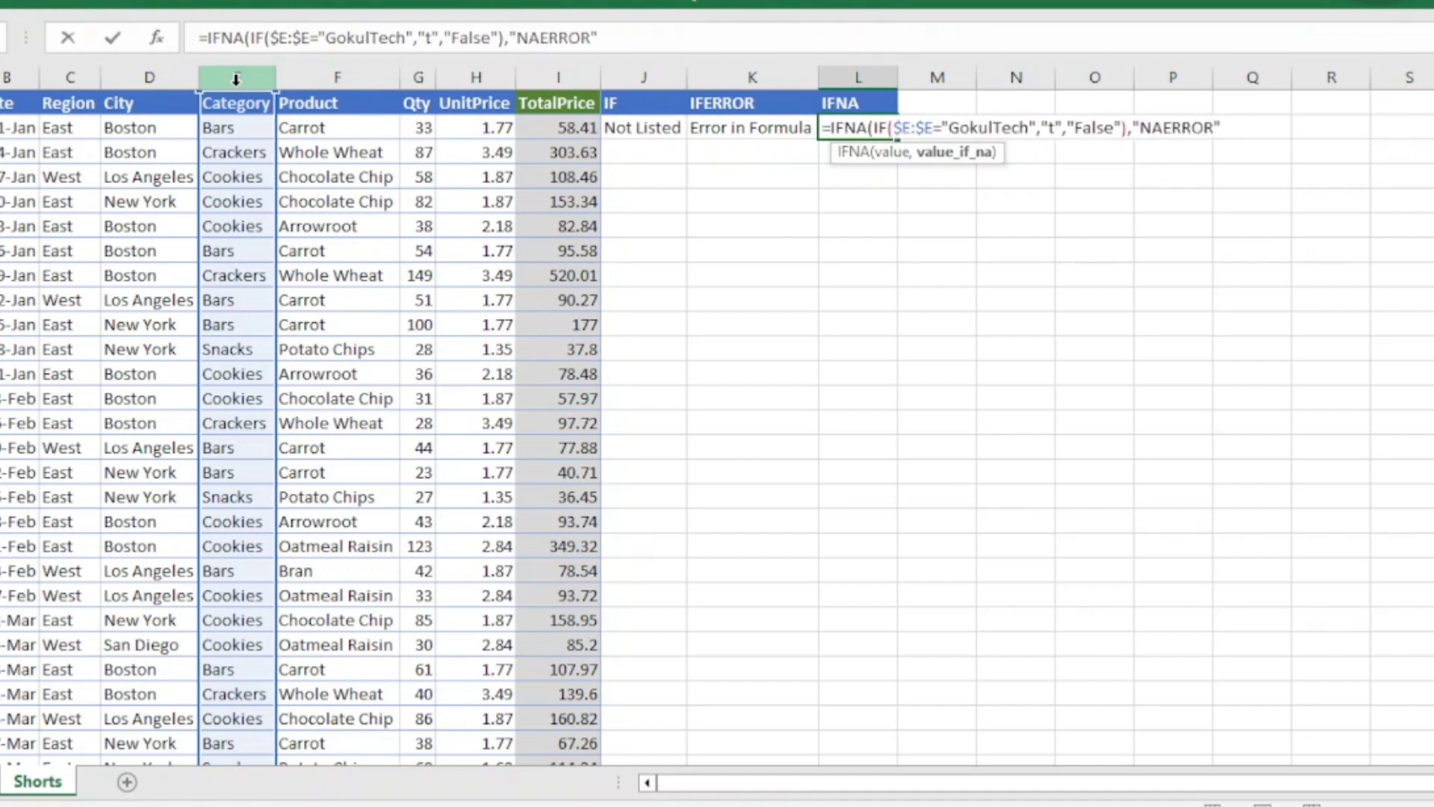
{"action": "type", "text": ")"}
{"action": "key", "text": "Return"}
{"action": "key", "text": "Up"}
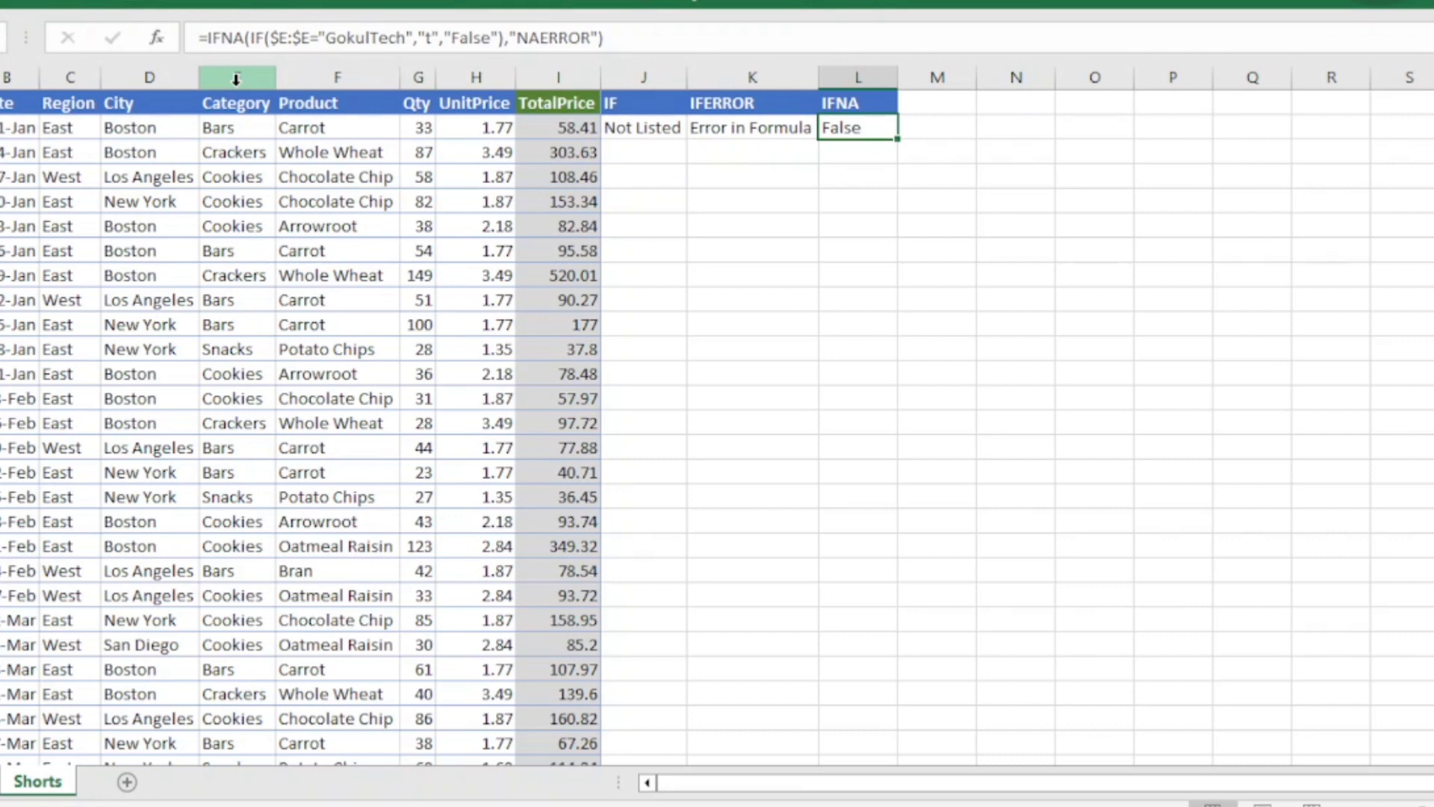
Enter the header IFS in cell M1 and clear the stray formula from M2.
{"action": "key", "text": "Left"}
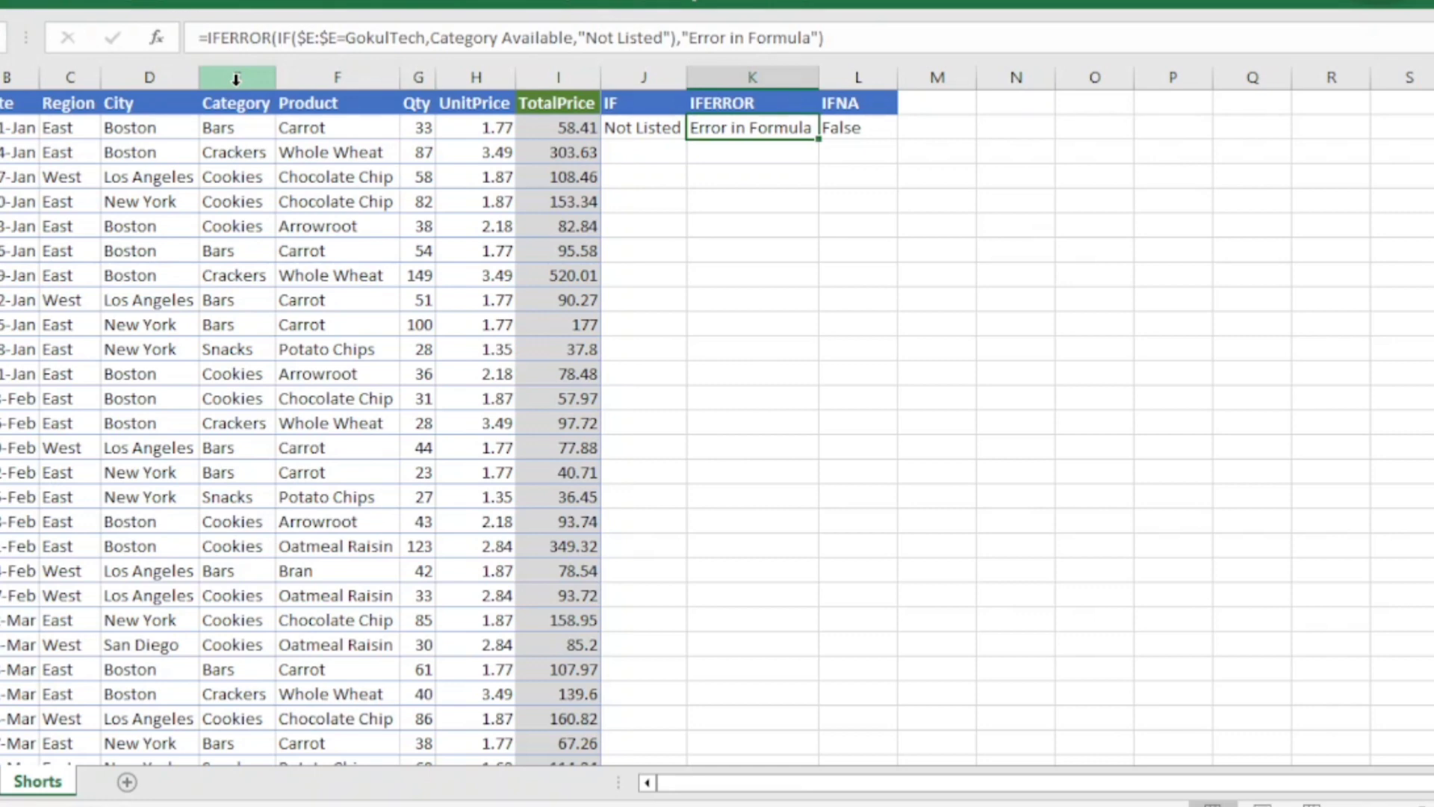
{"action": "key", "text": "Right"}
{"action": "key", "text": "Right"}
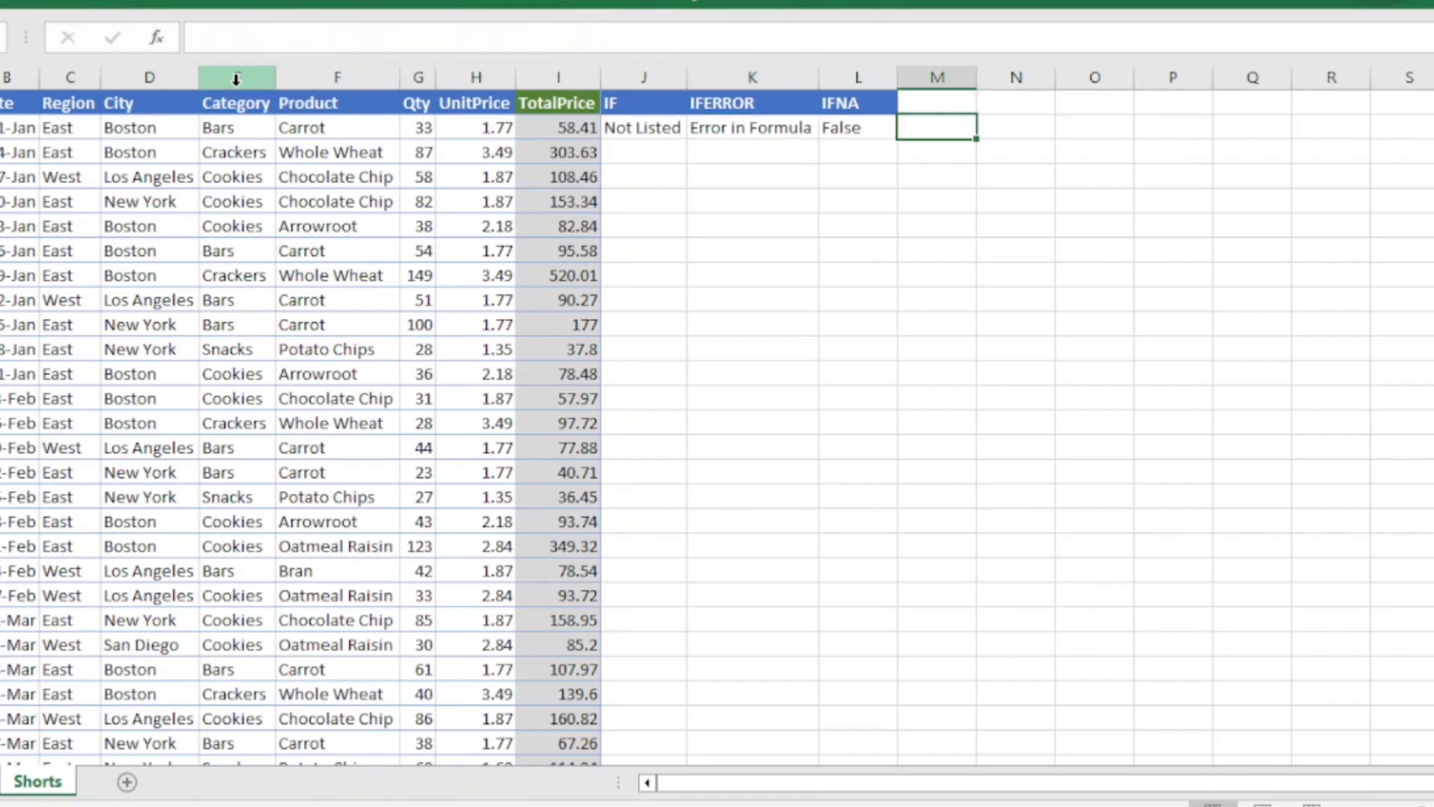
{"action": "type", "text": "=if"}
{"action": "key", "text": "shift+Return"}
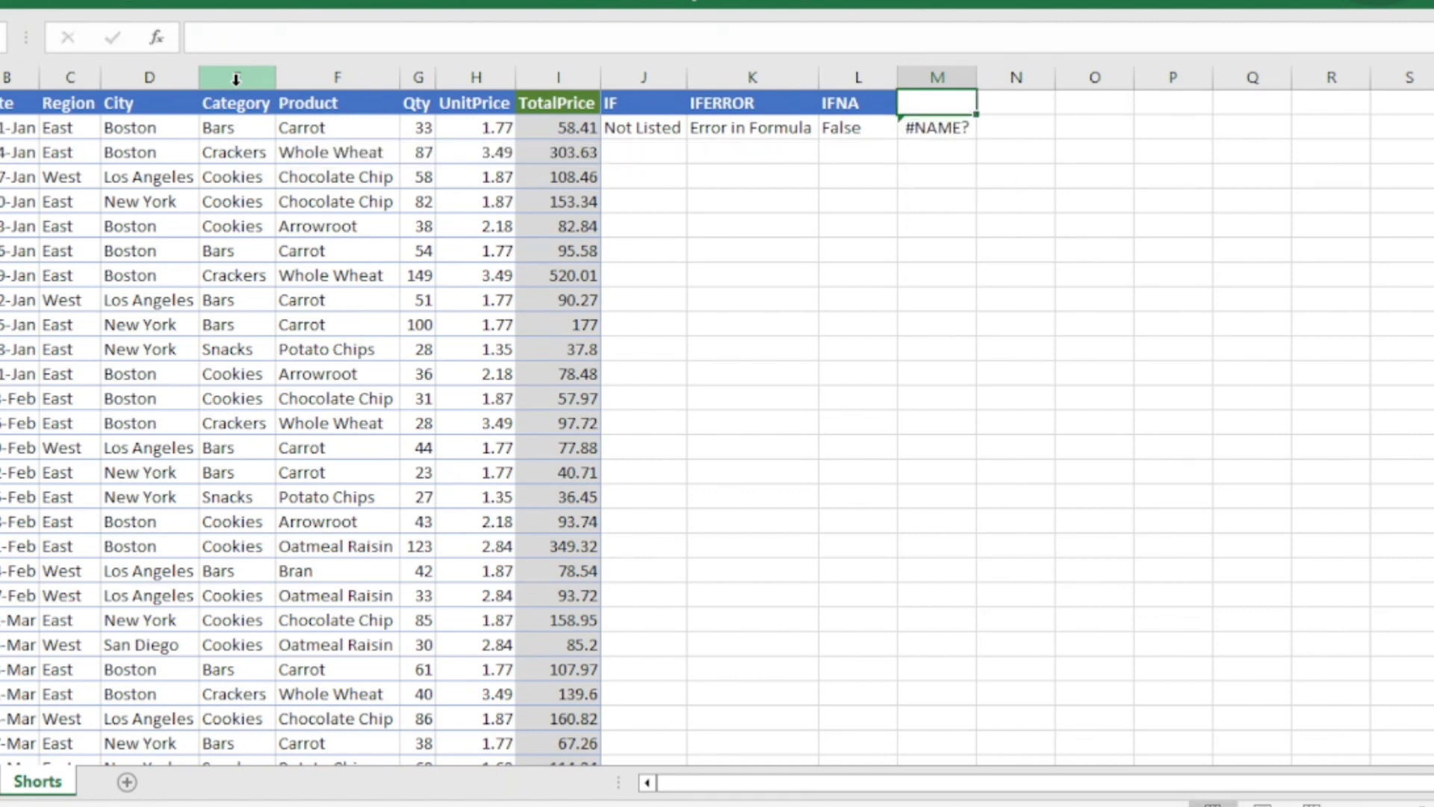
{"action": "type", "text": "IFS"}
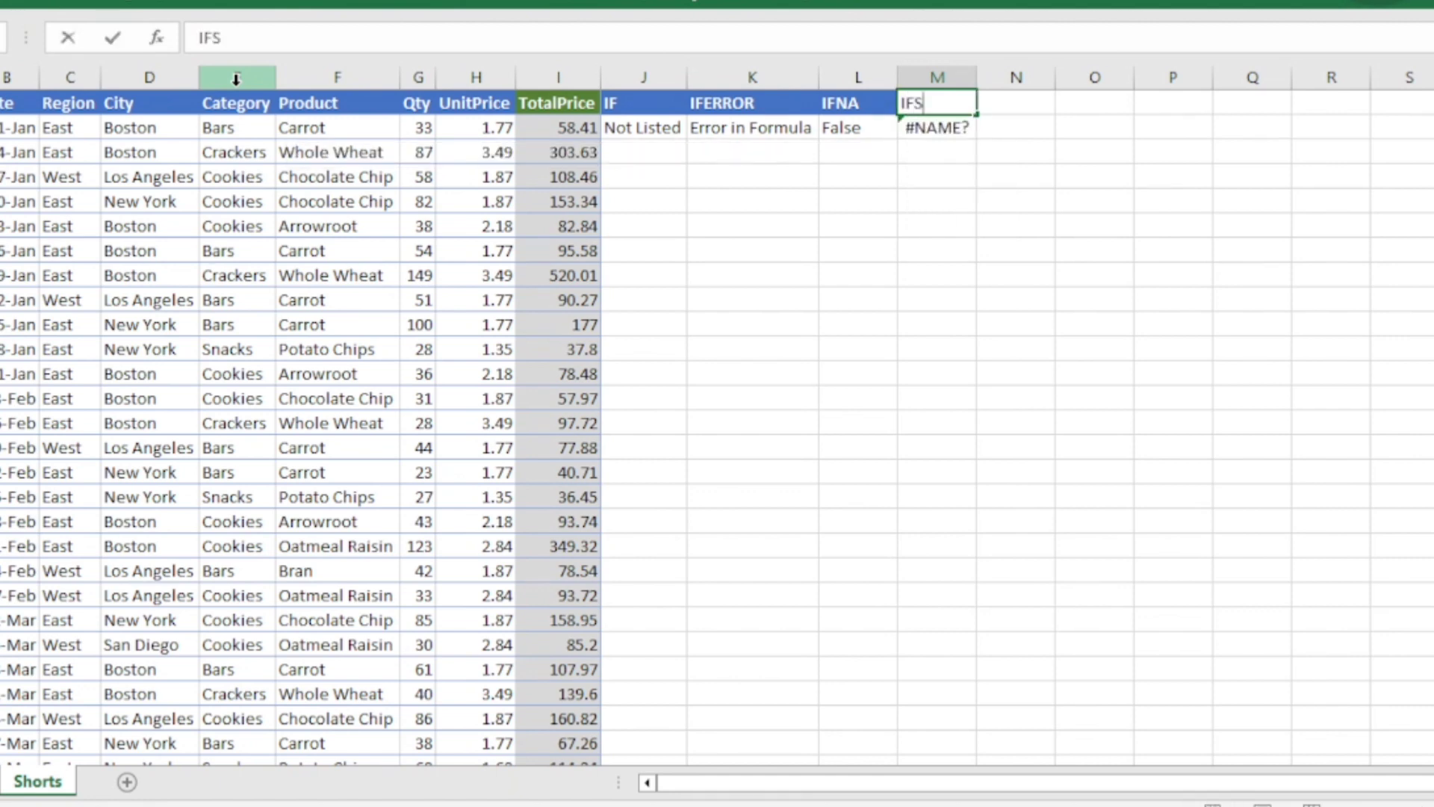
{"action": "key", "text": "Return"}
{"action": "key", "text": "Delete"}
{"action": "key", "text": "Up"}
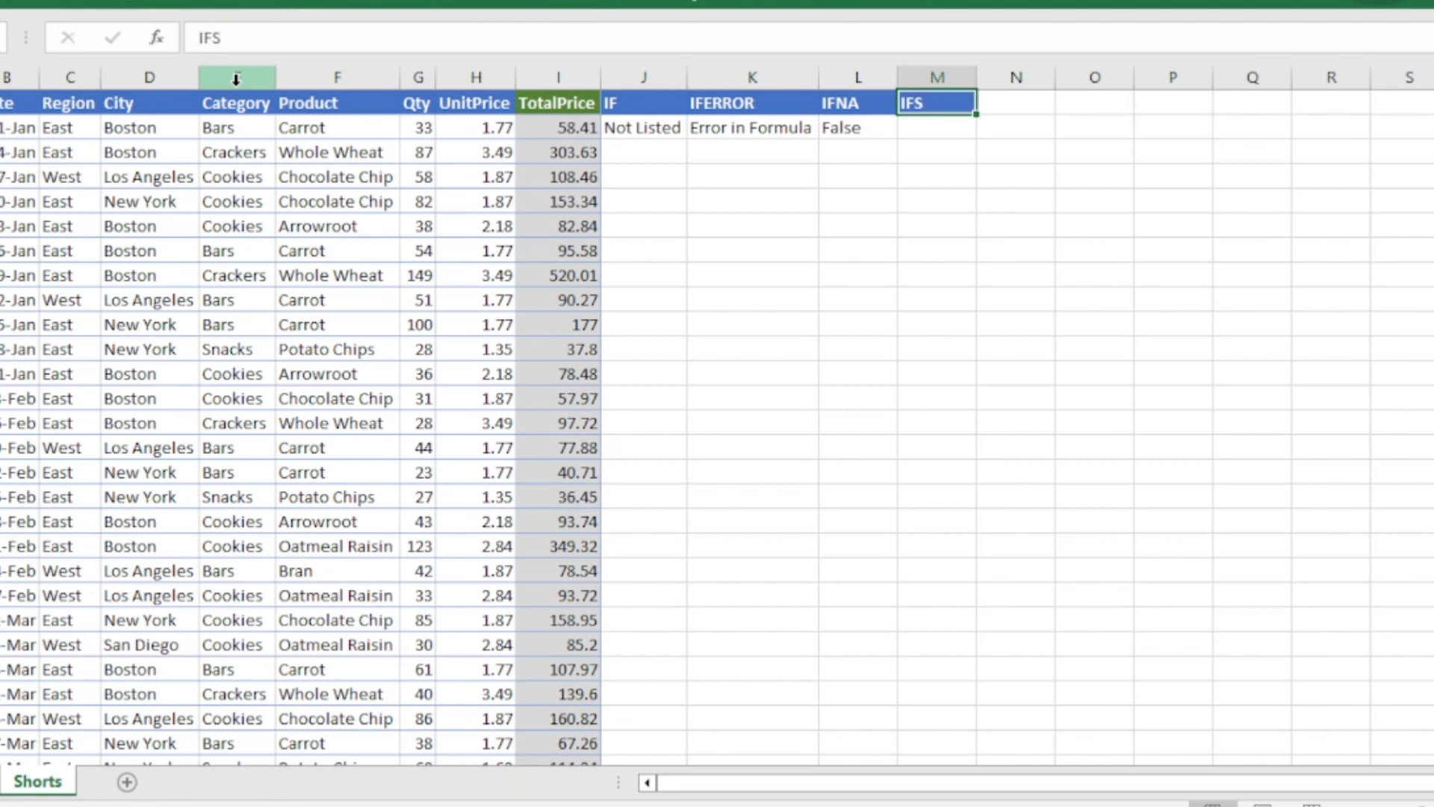
{"action": "key", "text": "Delete"}
{"action": "type", "text": "IFS"}
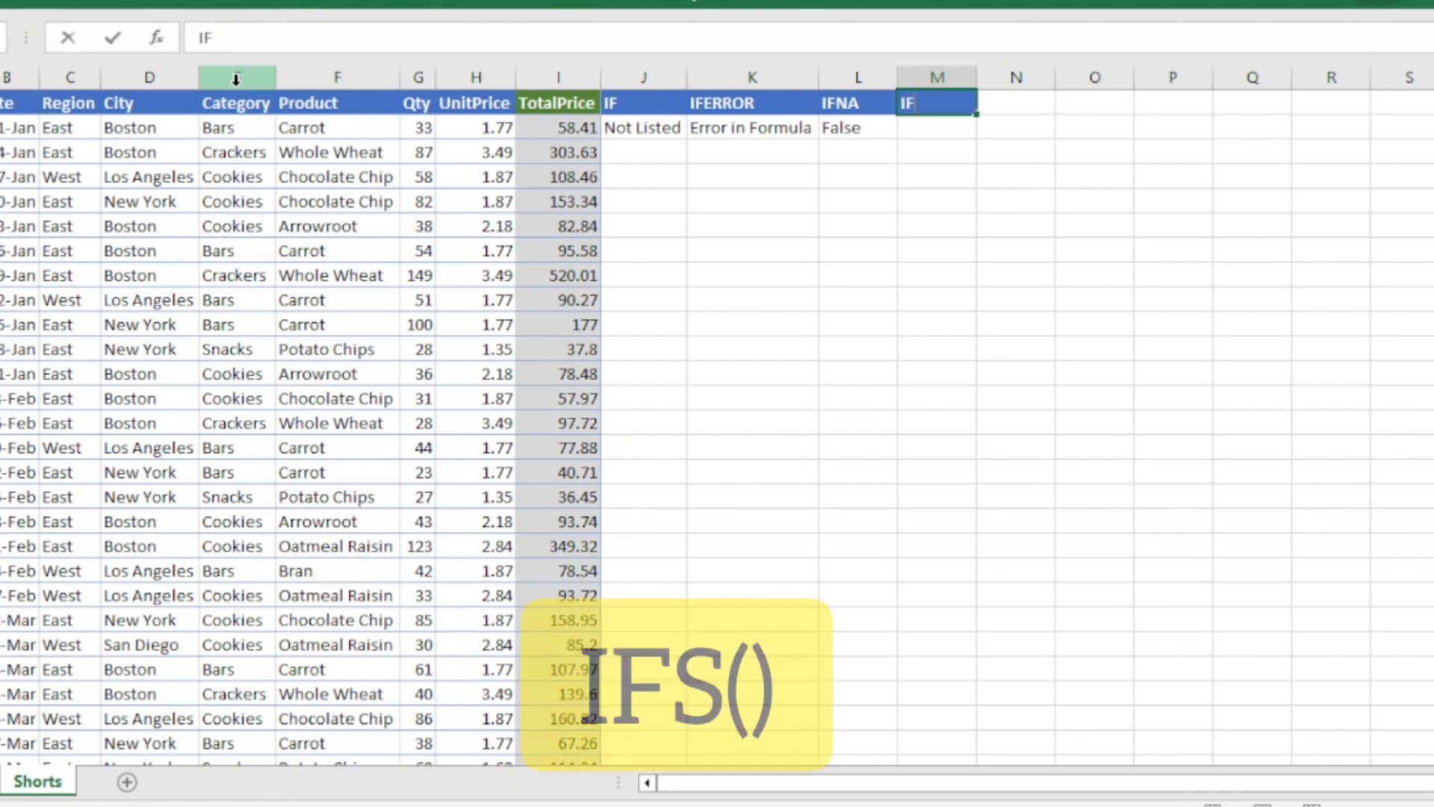
{"action": "key", "text": "Return"}
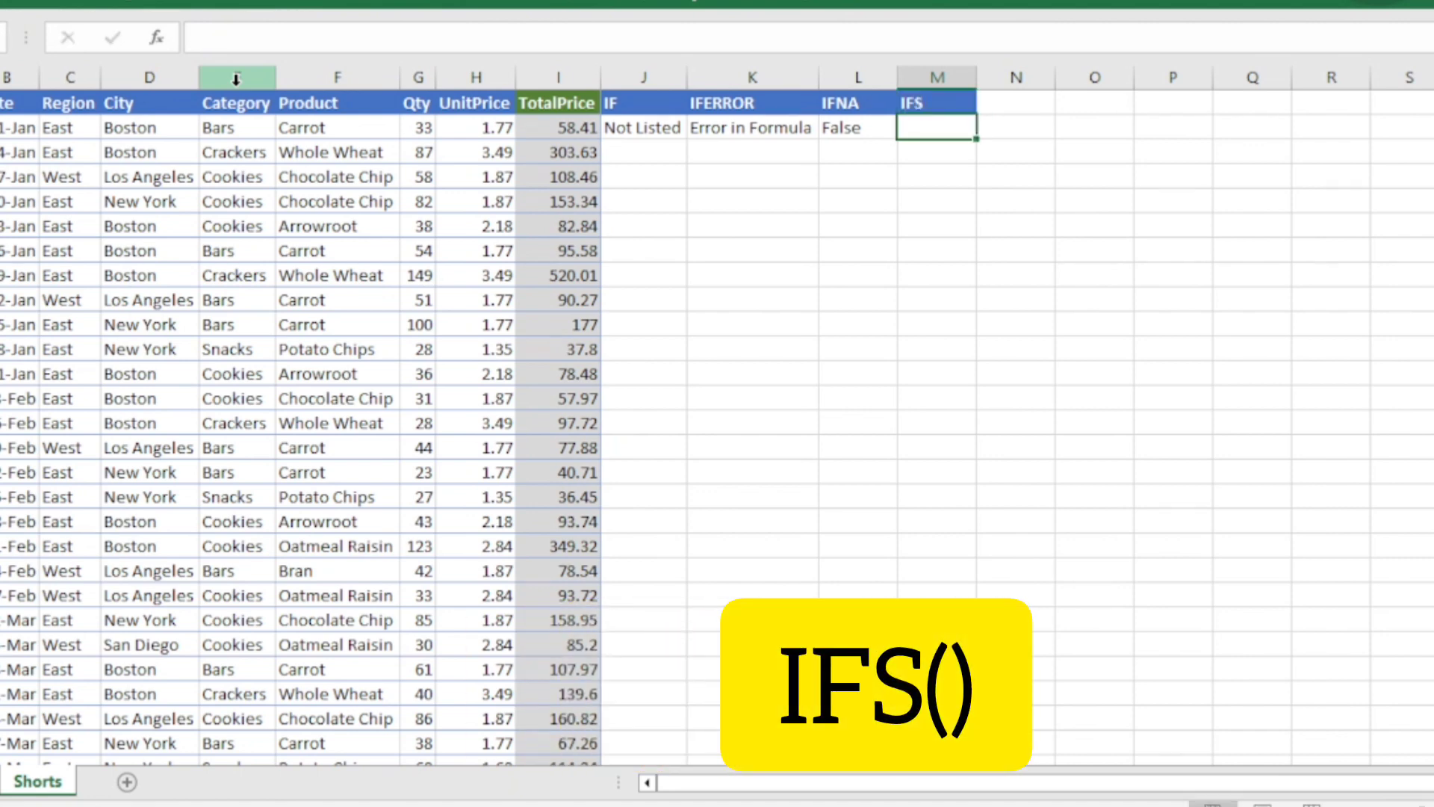
Start an IFS formula in M2 whose first test is $E:$E="GokulTech" with "T" as its value if true.
{"action": "type", "text": "=ifs"}
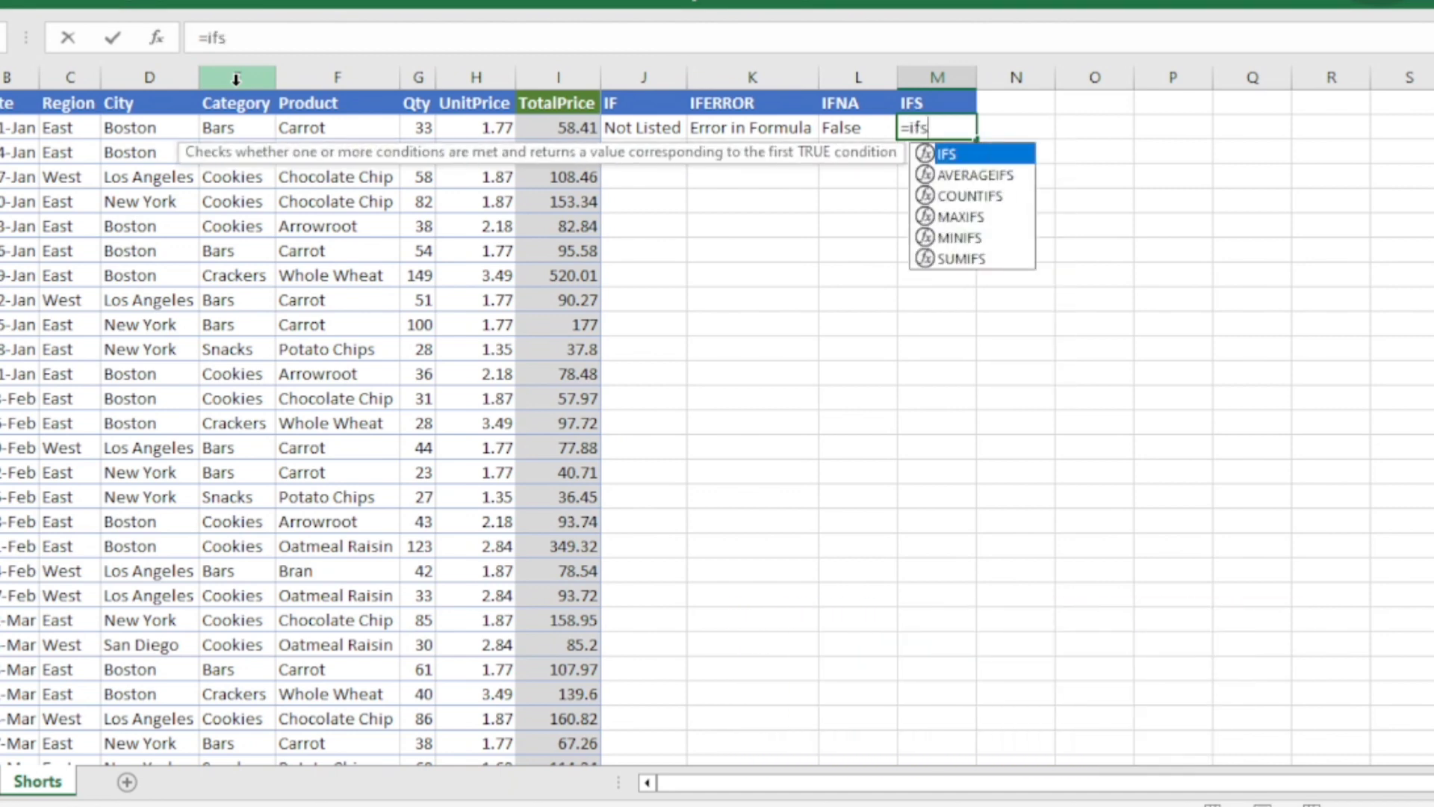
{"action": "key", "text": "Tab"}
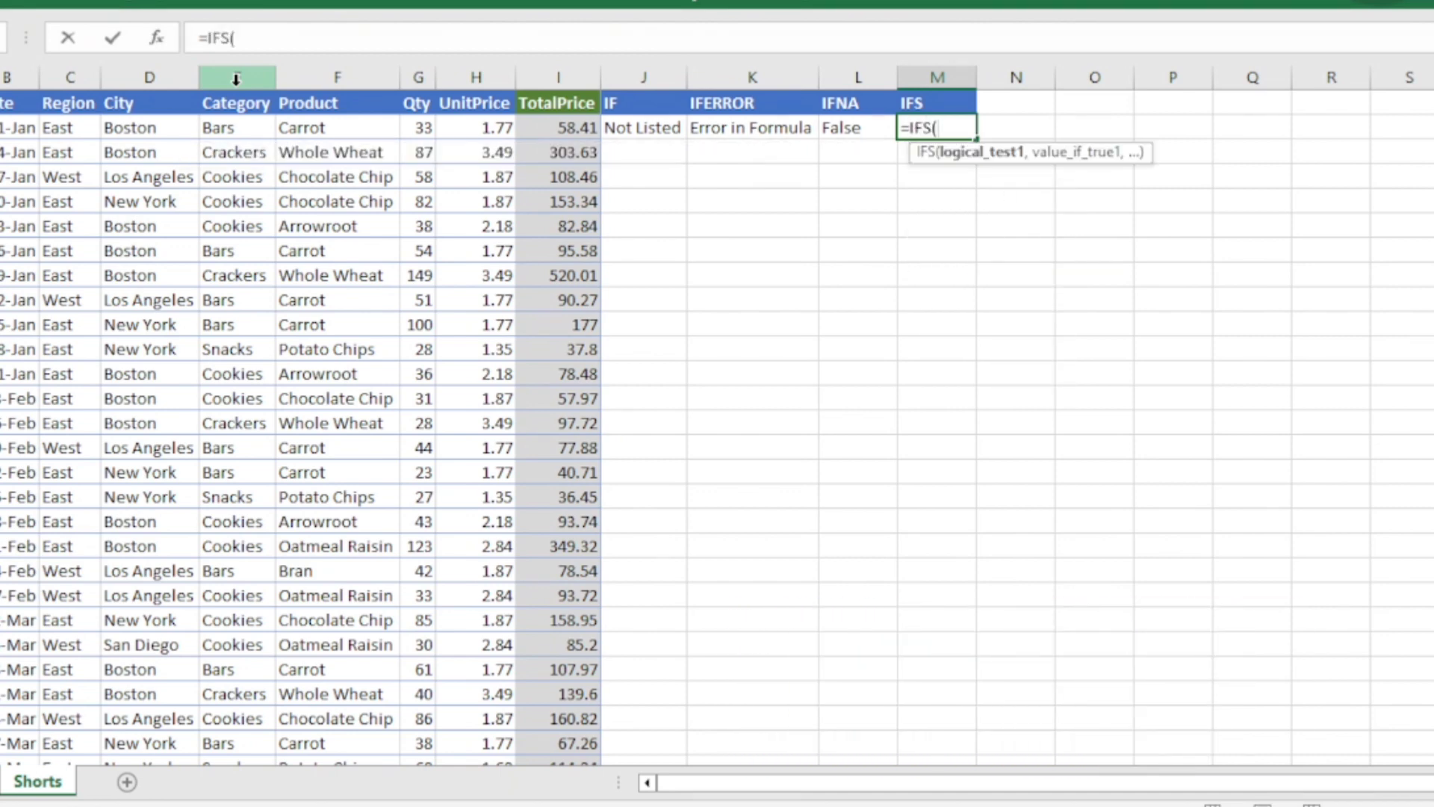
{"action": "key", "text": "BackSpace"}
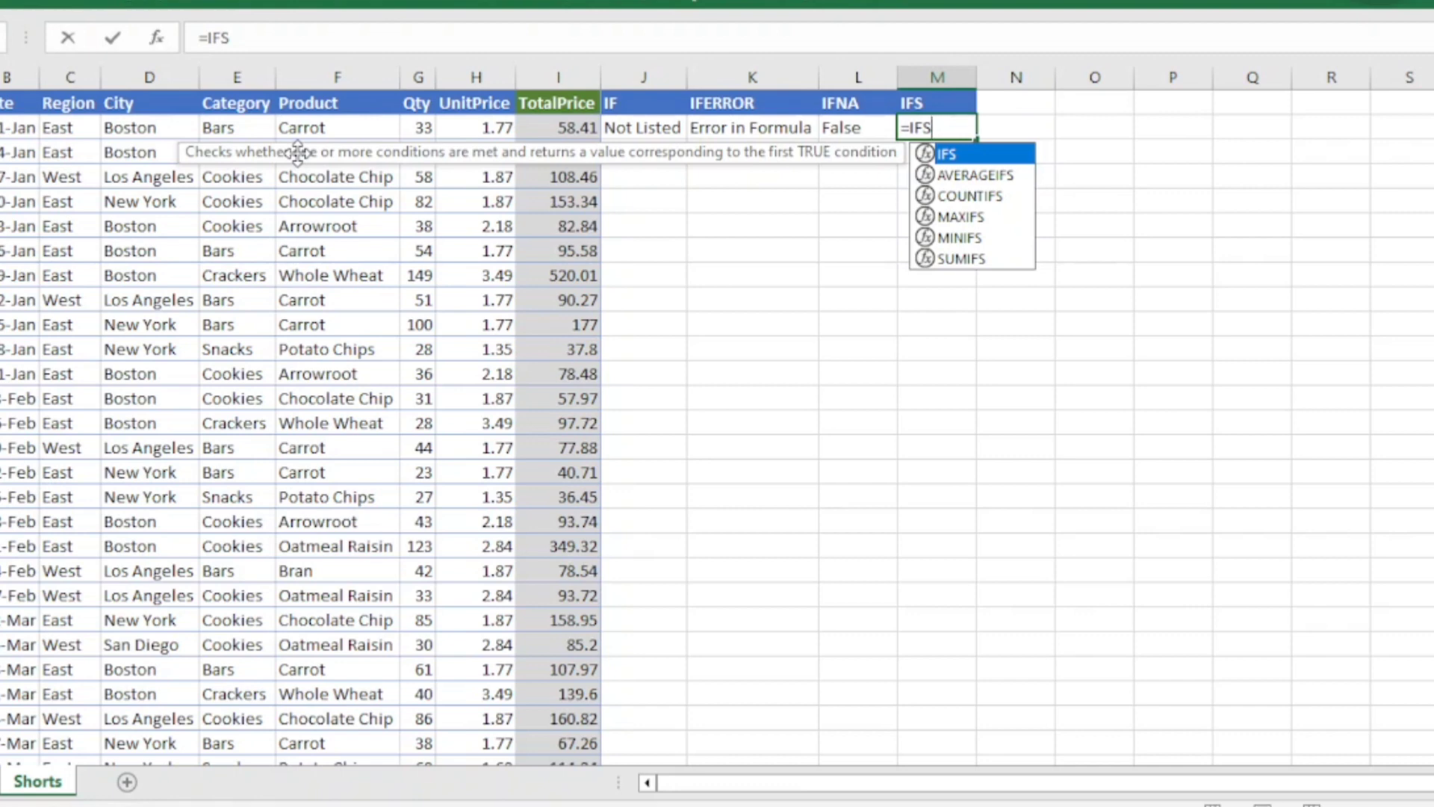
{"action": "type", "text": "("}
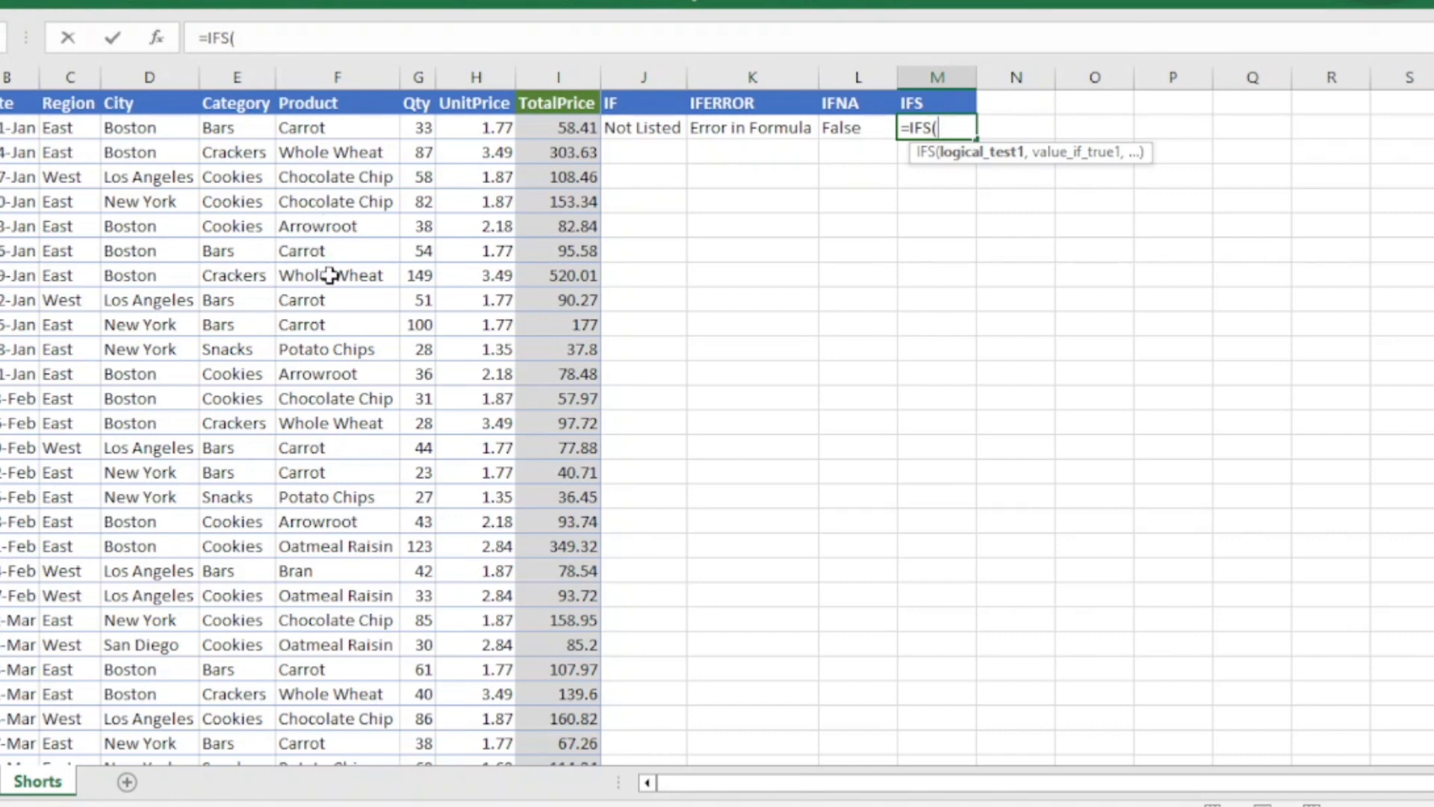
{"action": "left_click", "coordinate": [250, 78]}
{"action": "key", "text": "F4"}
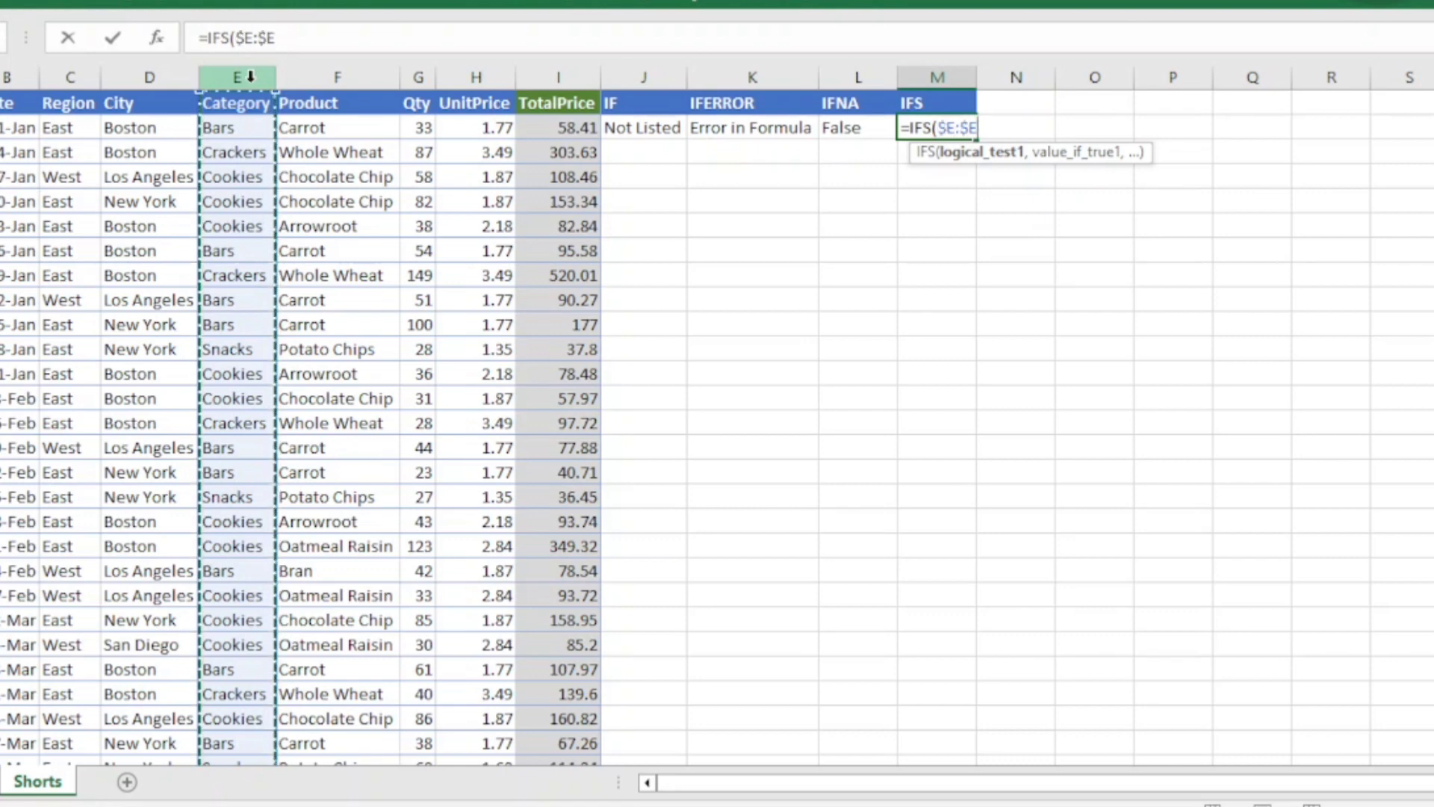
{"action": "type", "text": "="}
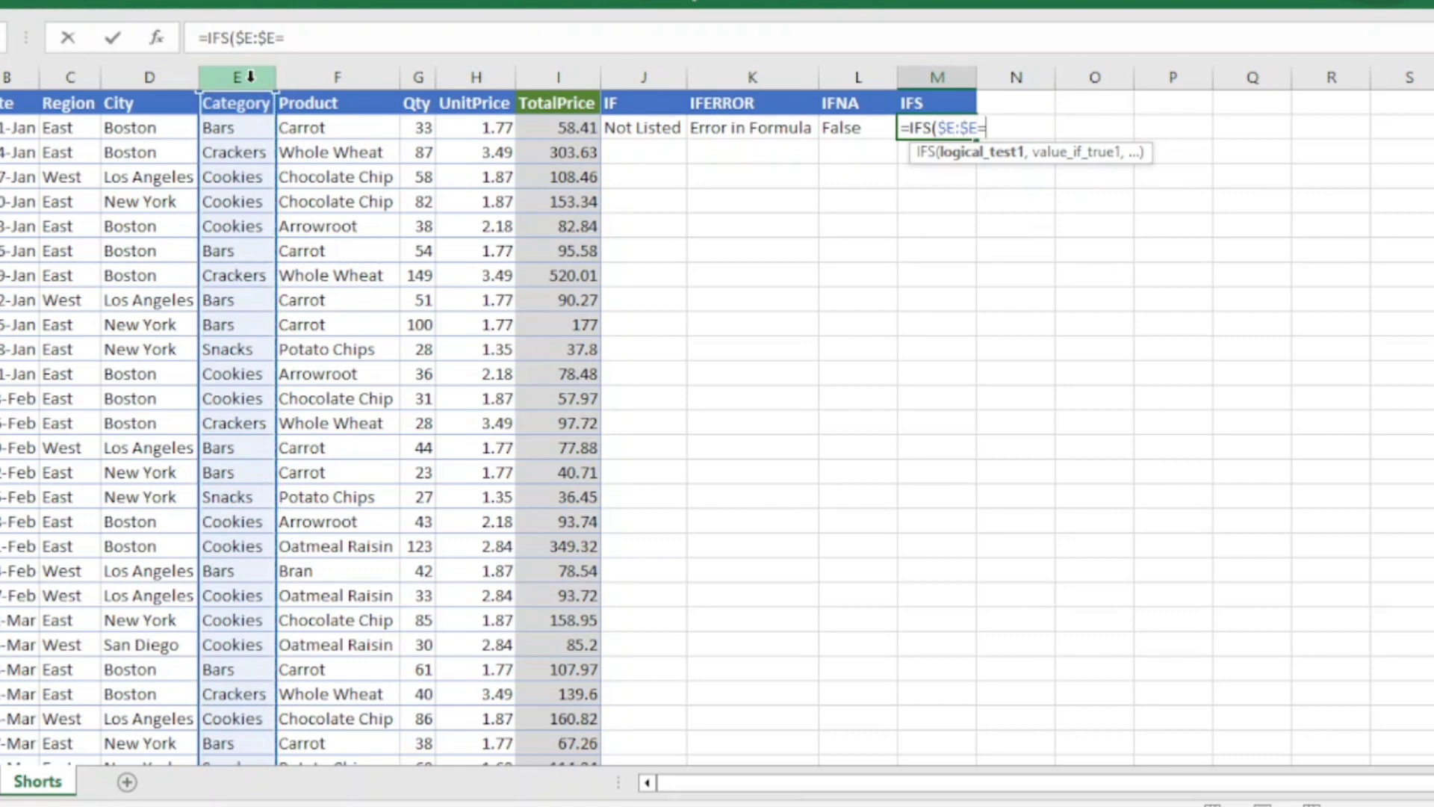
{"action": "type", "text": "\"Gokul"}
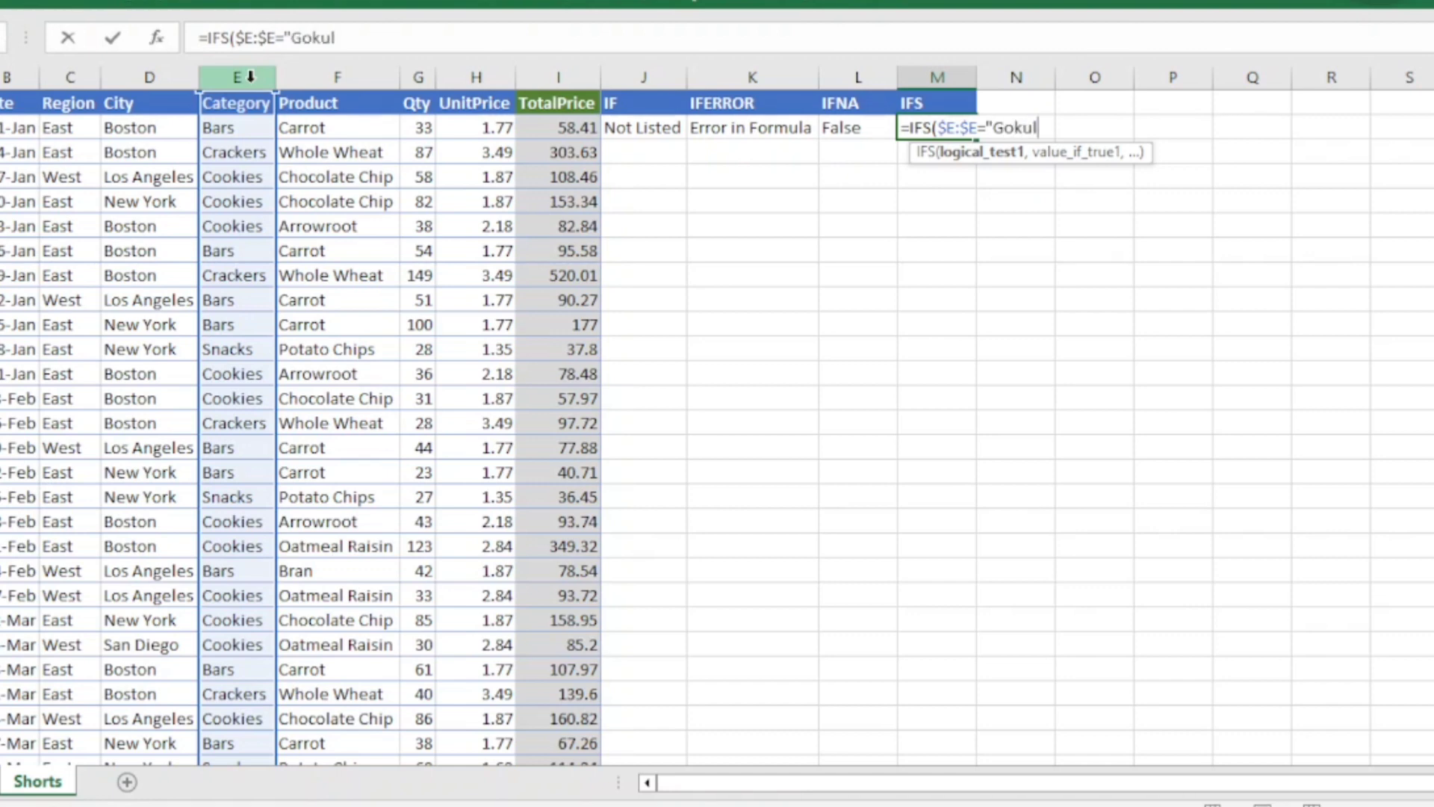
{"action": "type", "text": "Tech\","}
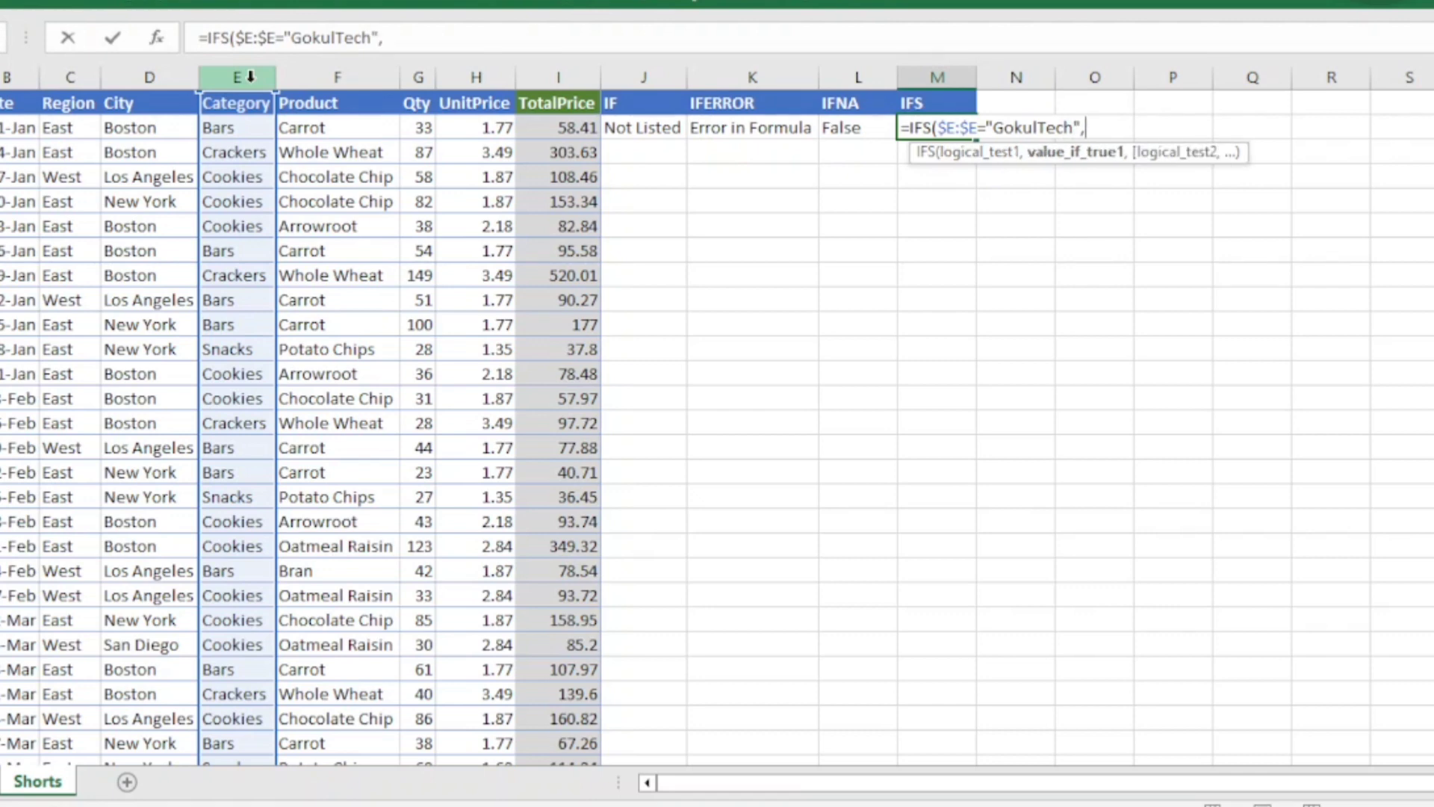
{"action": "type", "text": "\"T\","}
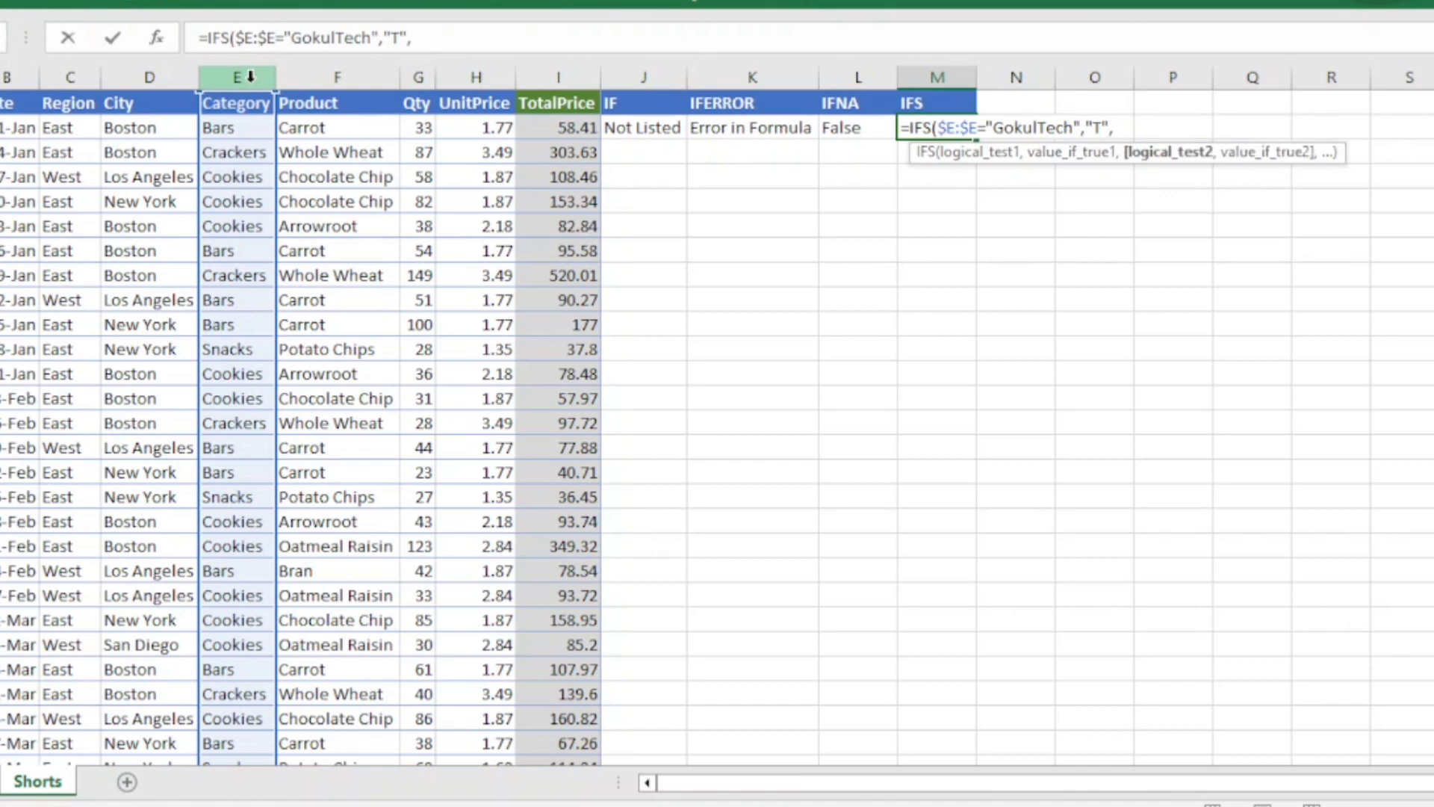
Complete the M2 IFS formula with $F:$F as the second logical test and "F" as its value if true.
{"action": "left_click", "coordinate": [362, 78]}
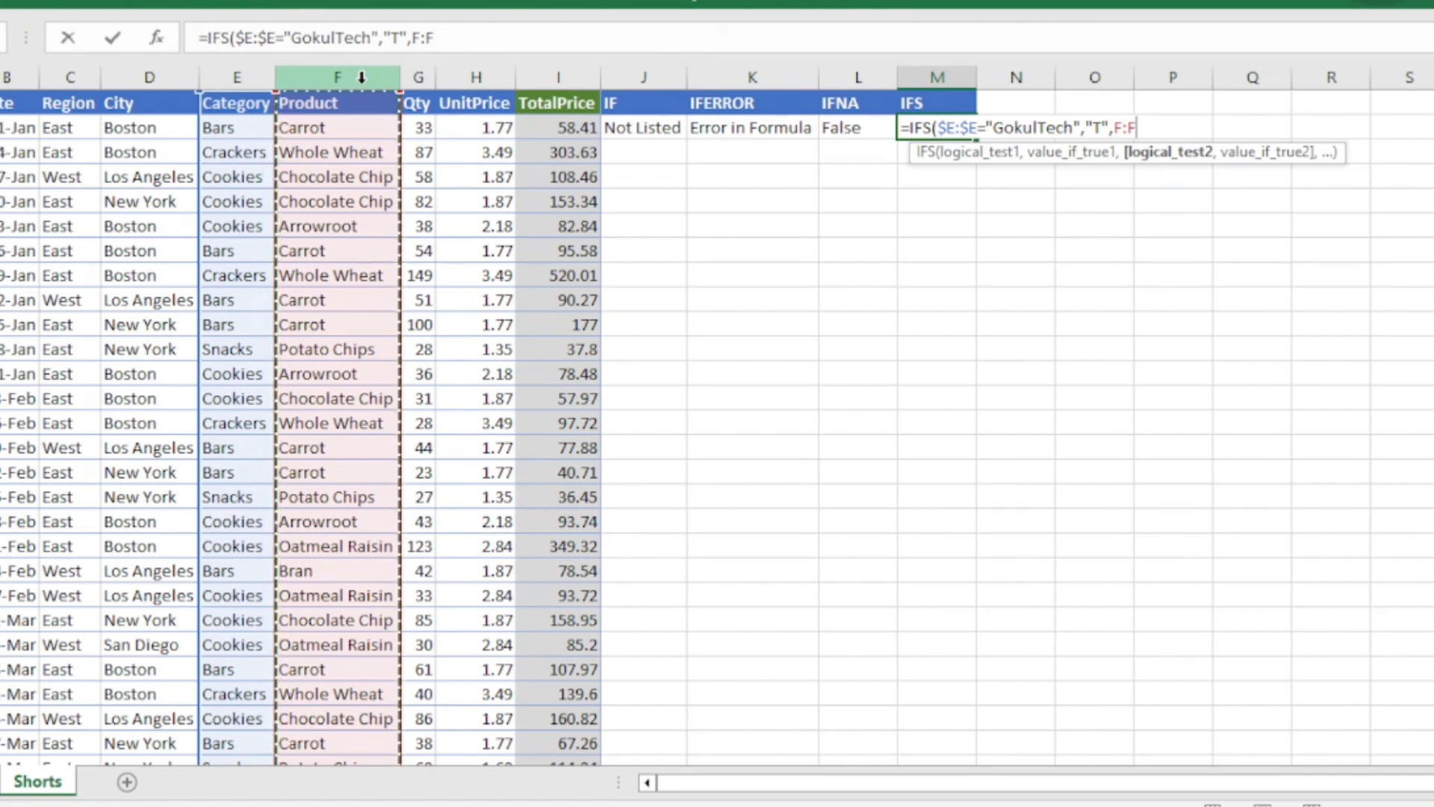
{"action": "key", "text": "F4"}
{"action": "type", "text": "\""}
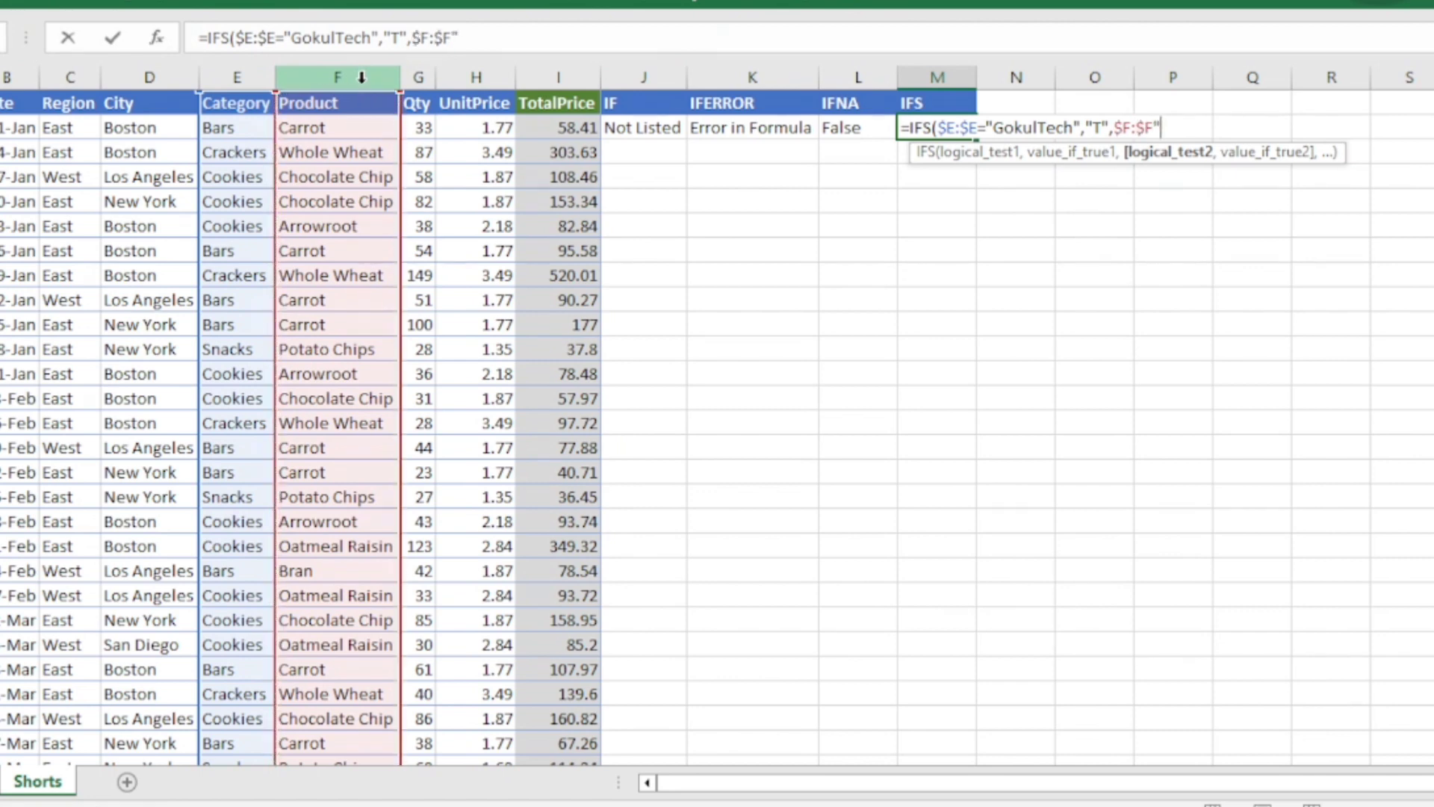
{"action": "key", "text": "BackSpace"}
{"action": "type", "text": ","}
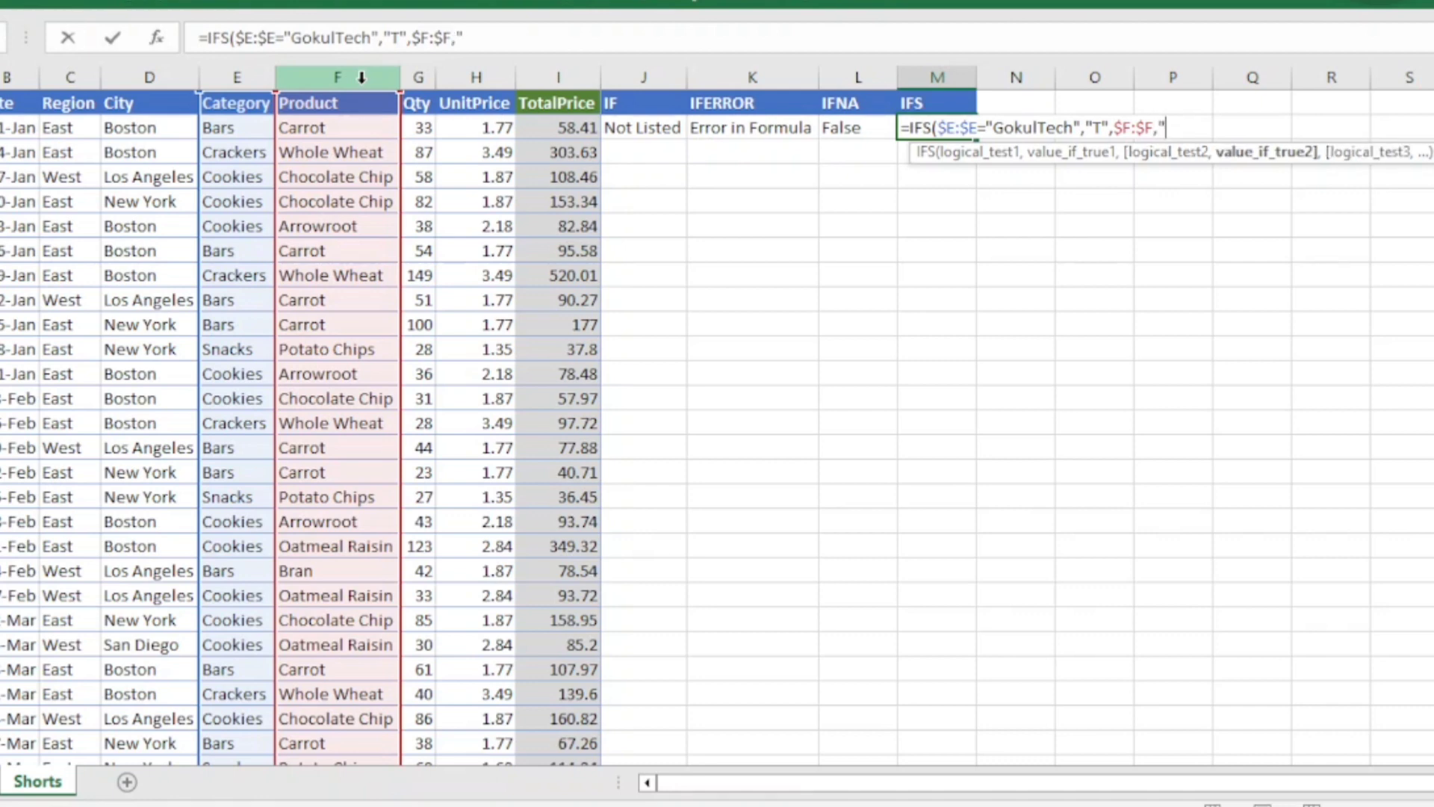
{"action": "type", "text": "\"F\")"}
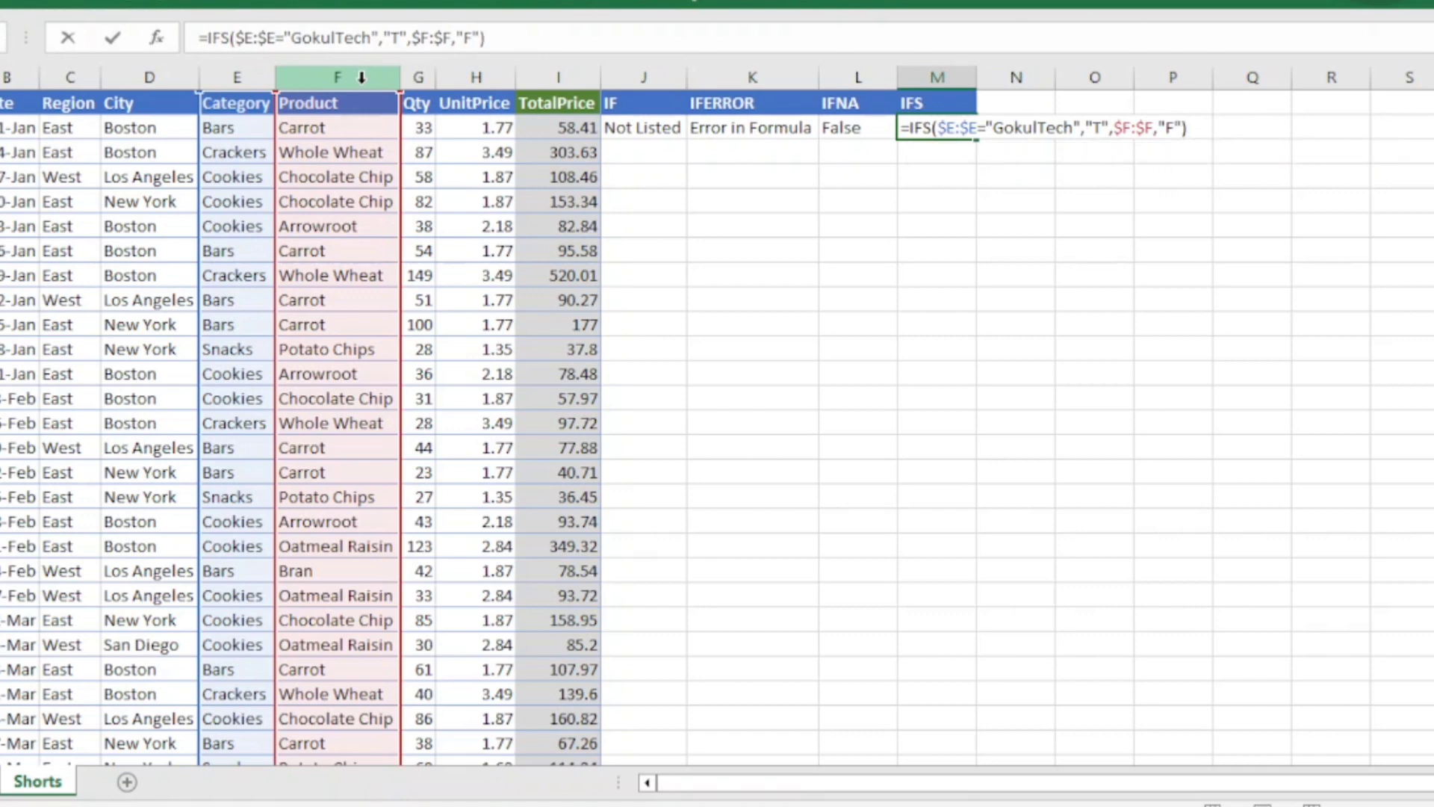
{"action": "key", "text": "Return"}
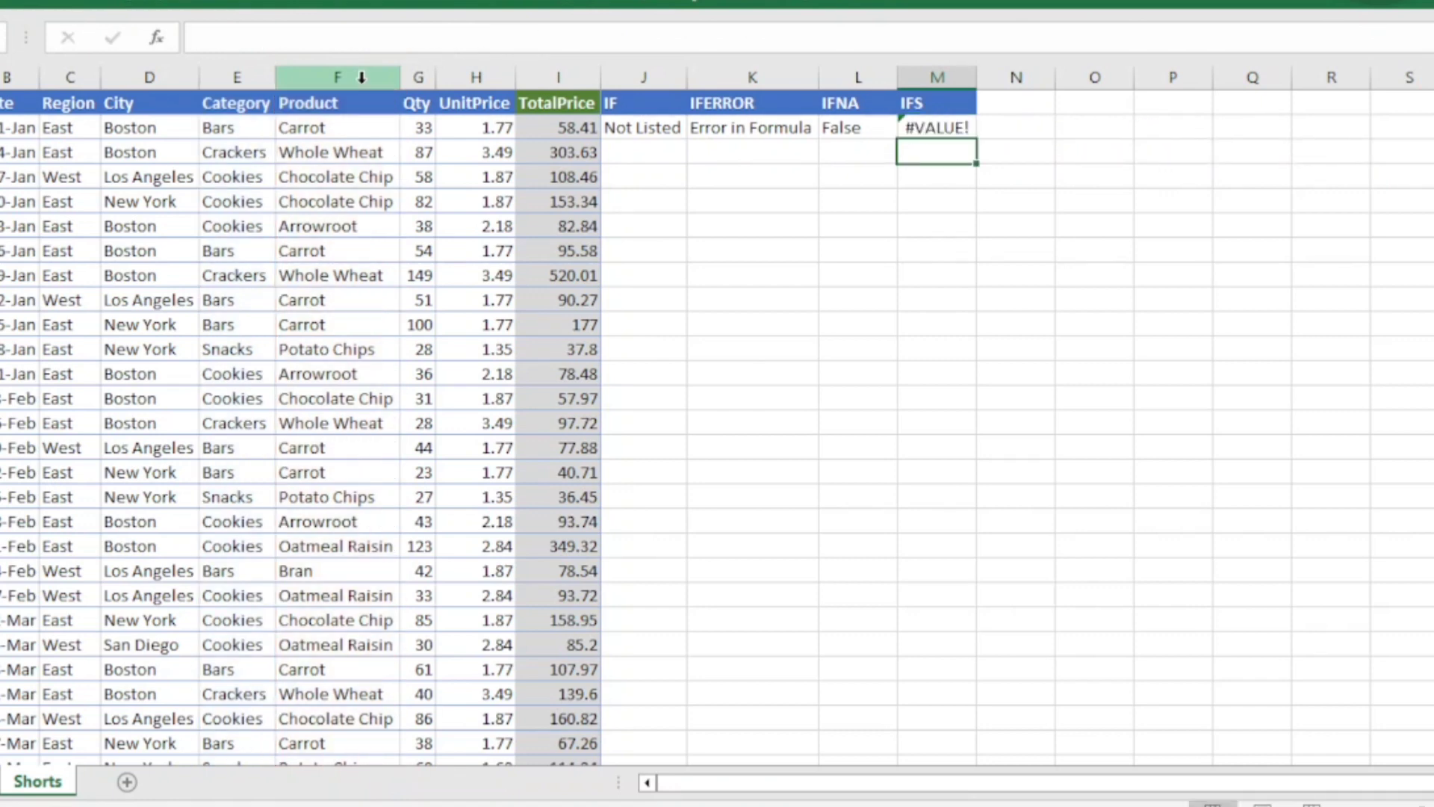
{"action": "key", "text": "Up"}
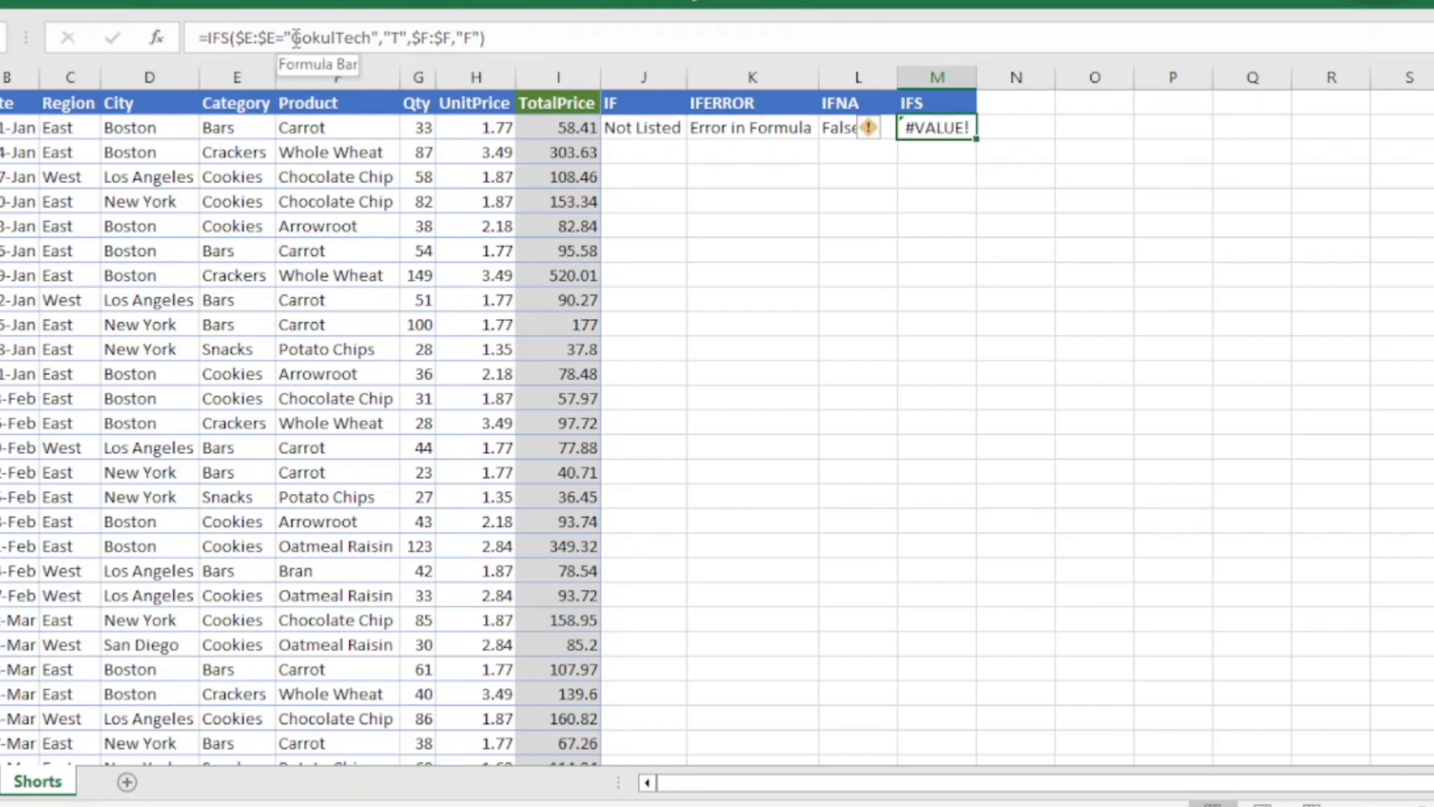
Replace GokulTech with Bars in the first logical test of the M2 IFS formula.
{"action": "left_click_drag", "start_coordinate": [293, 37], "coordinate": [372, 37]}
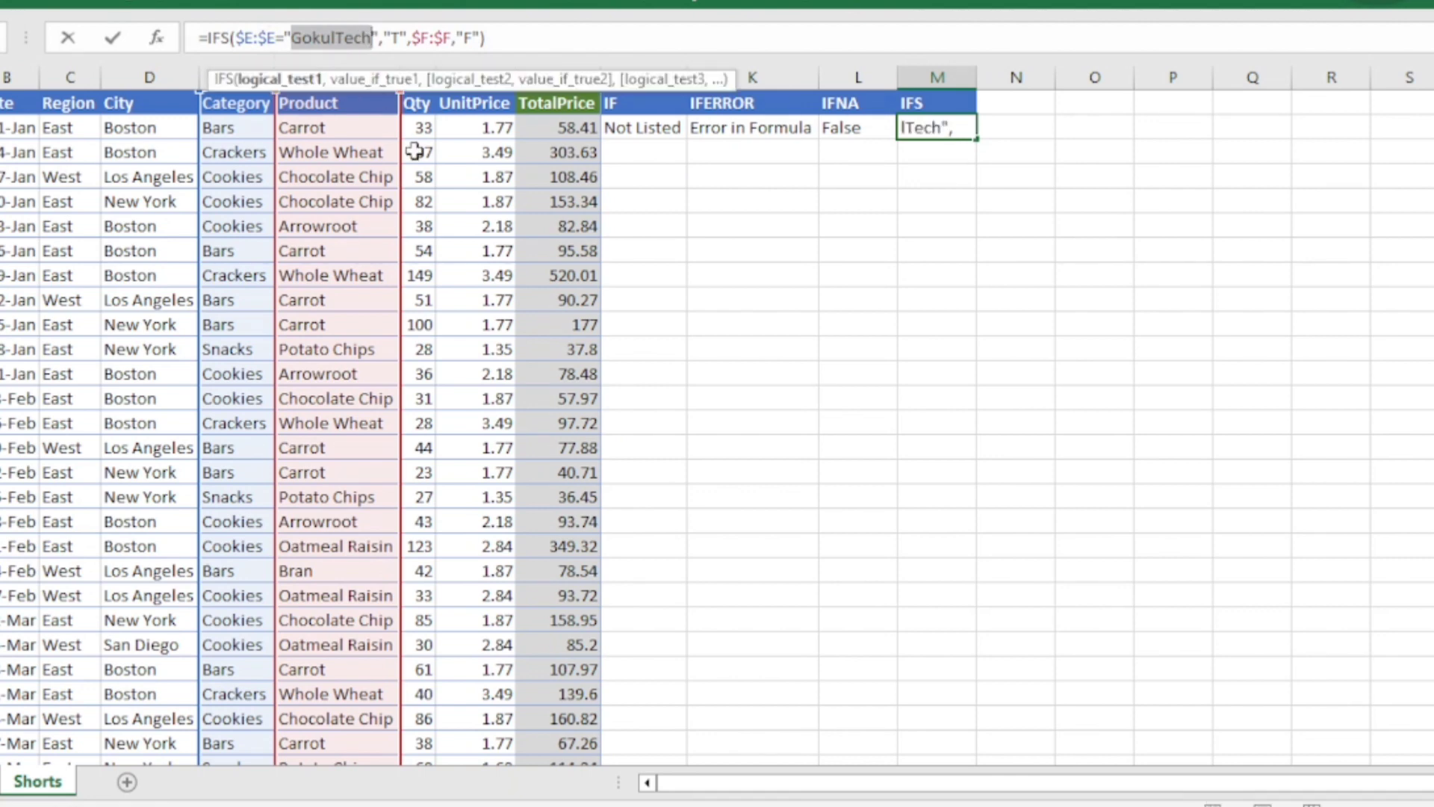
{"action": "type", "text": "Bars"}
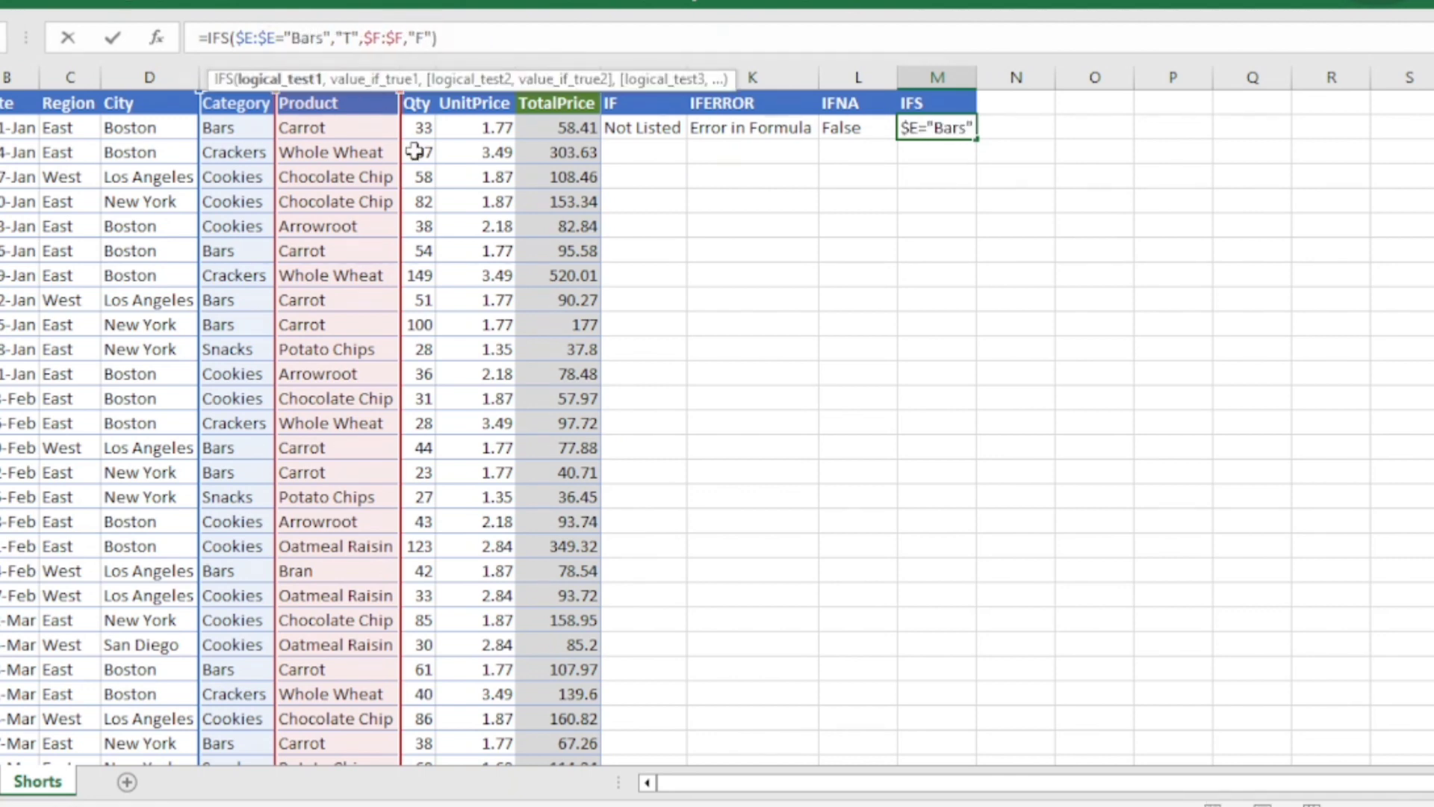
{"action": "left_click", "coordinate": [354, 36]}
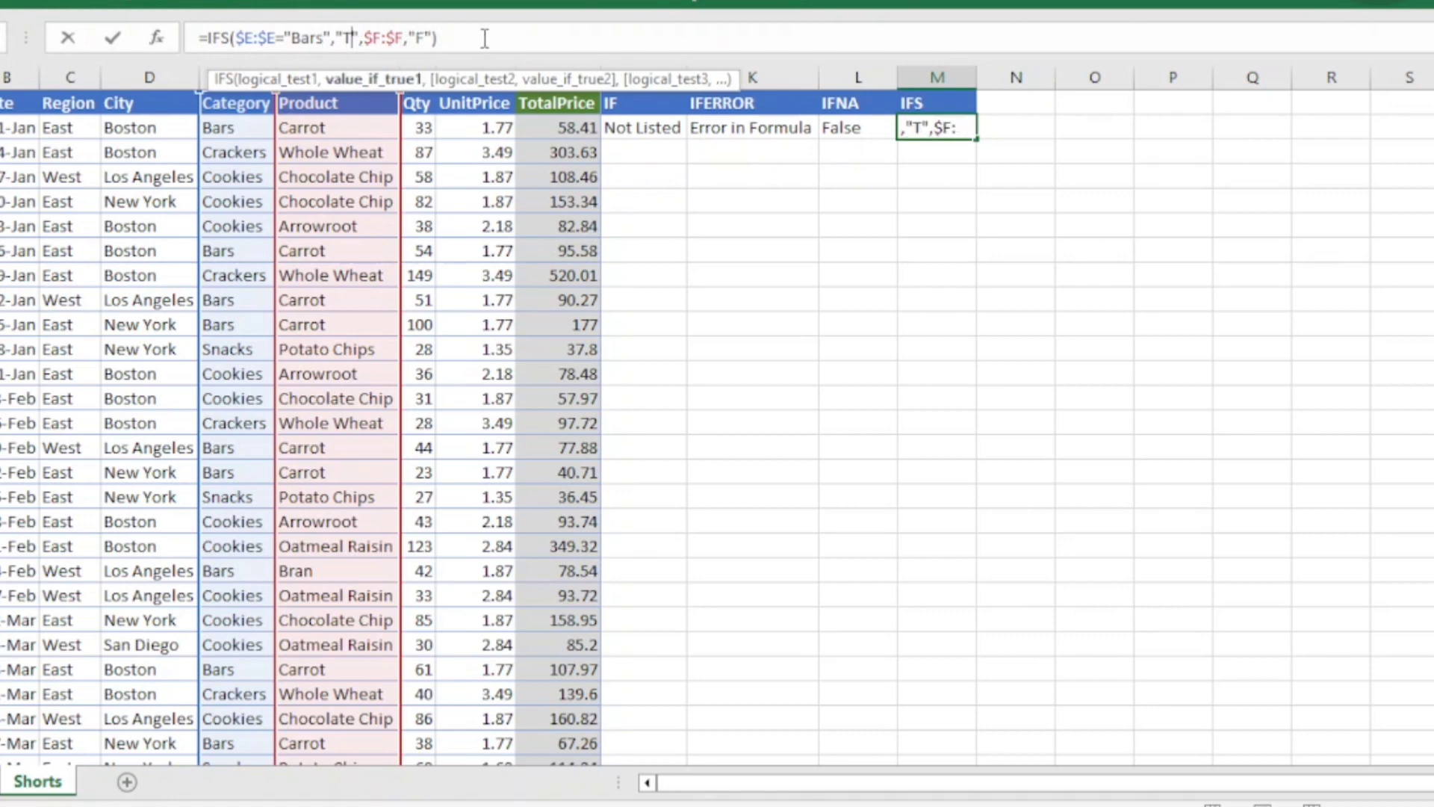
{"action": "key", "text": "Return"}
{"action": "key", "text": "Up"}
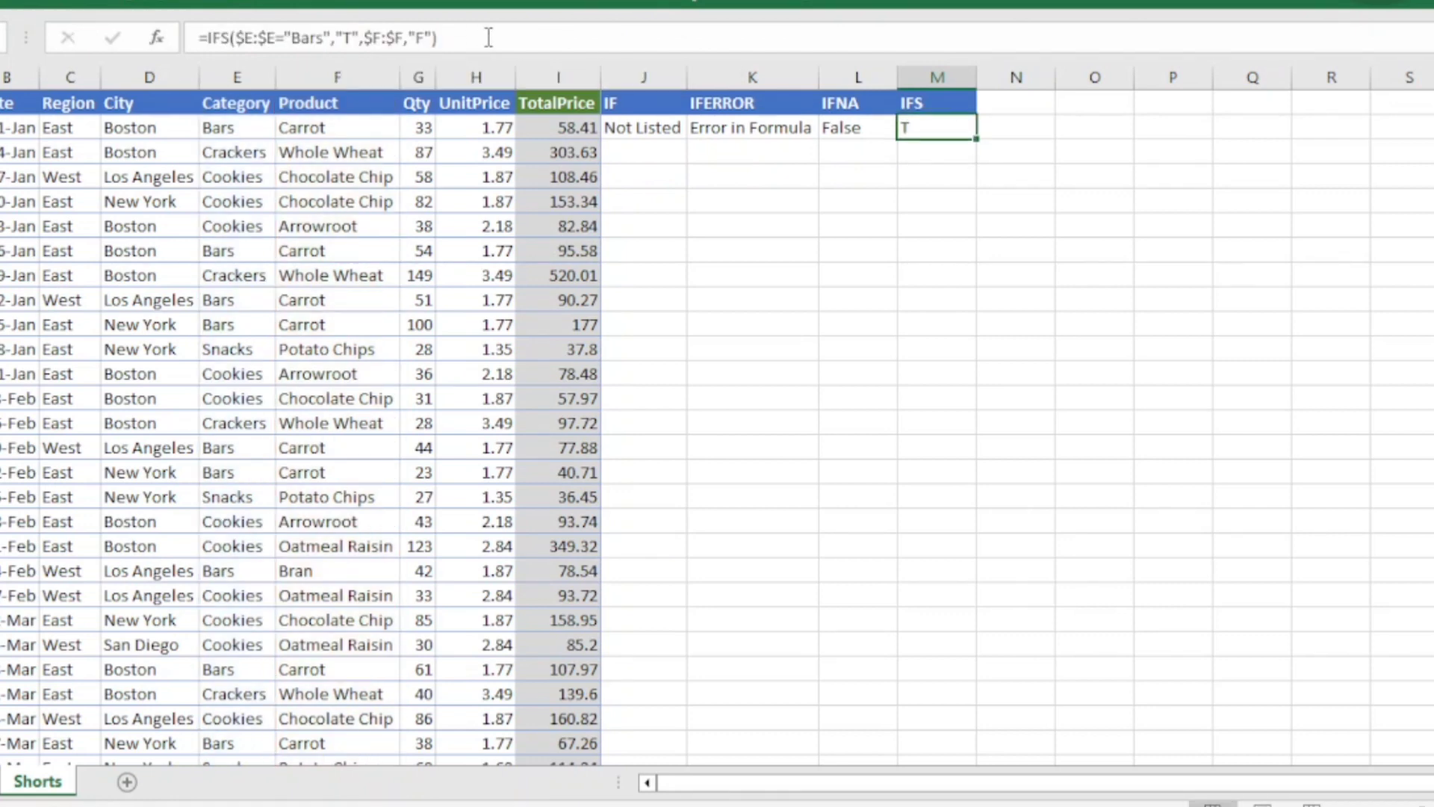